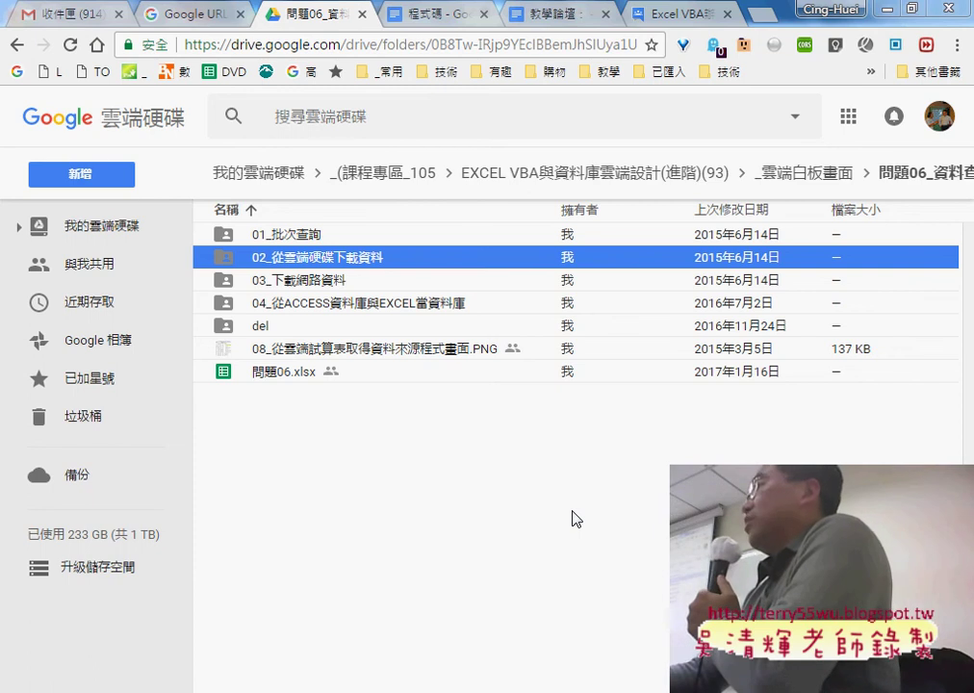
key("alt+Tab")
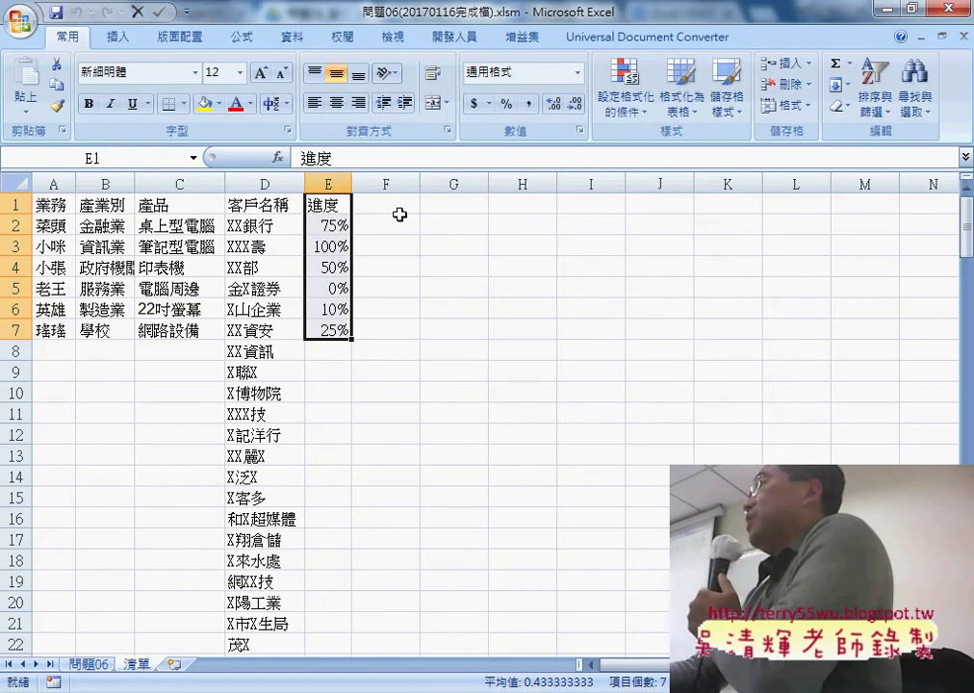
Step: Start a 從Web query from the 資料 tab, declining the script error, and widen the Yahoo window
left_click(294, 39)
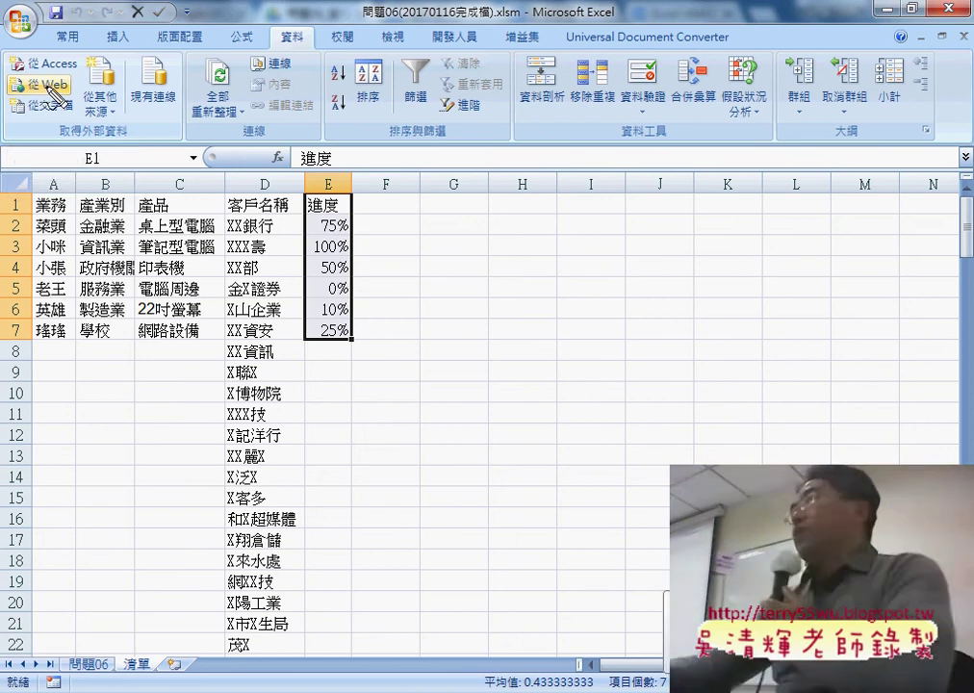
left_click_drag(327, 35, 321, 44)
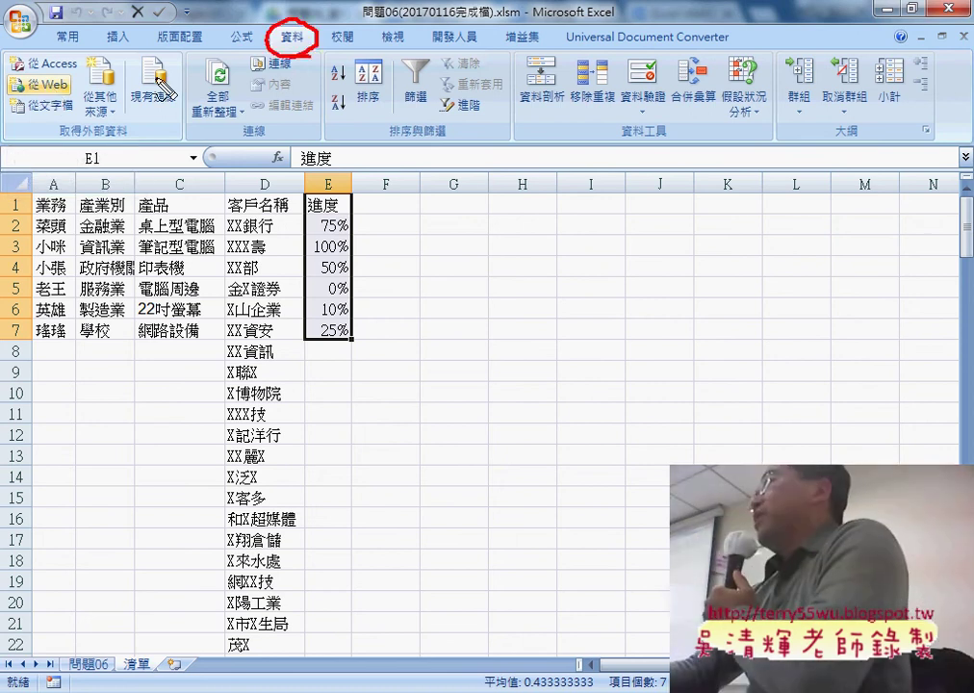
left_click_drag(37, 96, 43, 102)
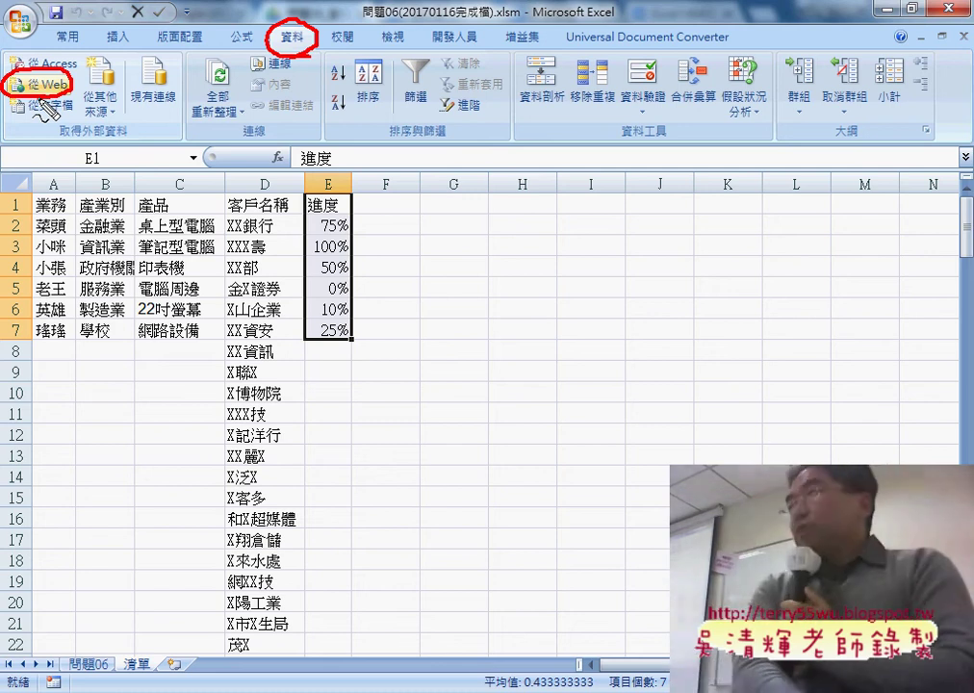
key("Escape")
left_click(44, 84)
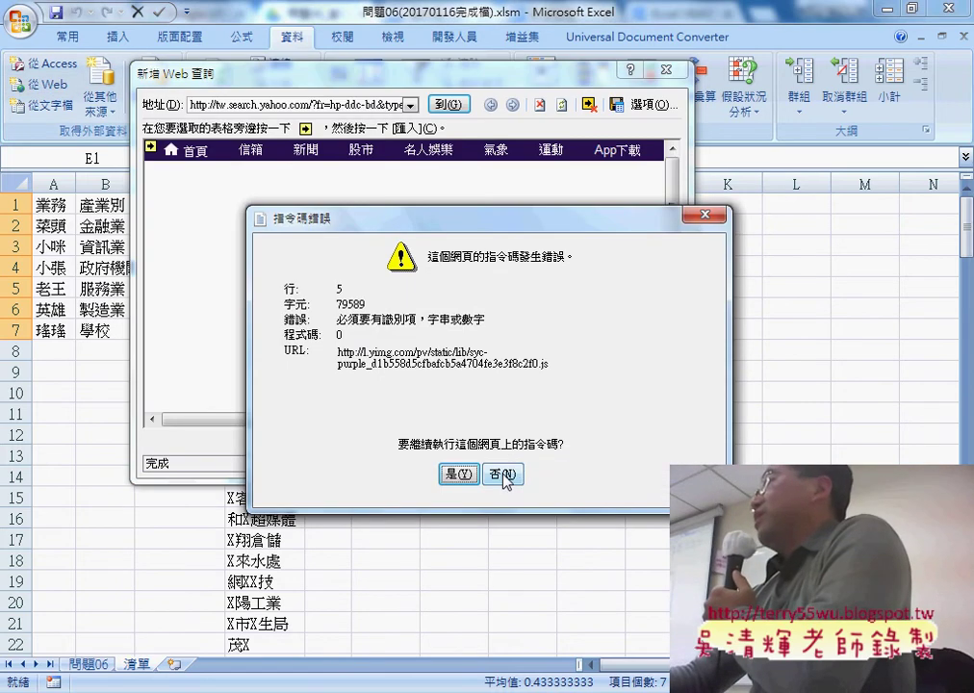
left_click(504, 474)
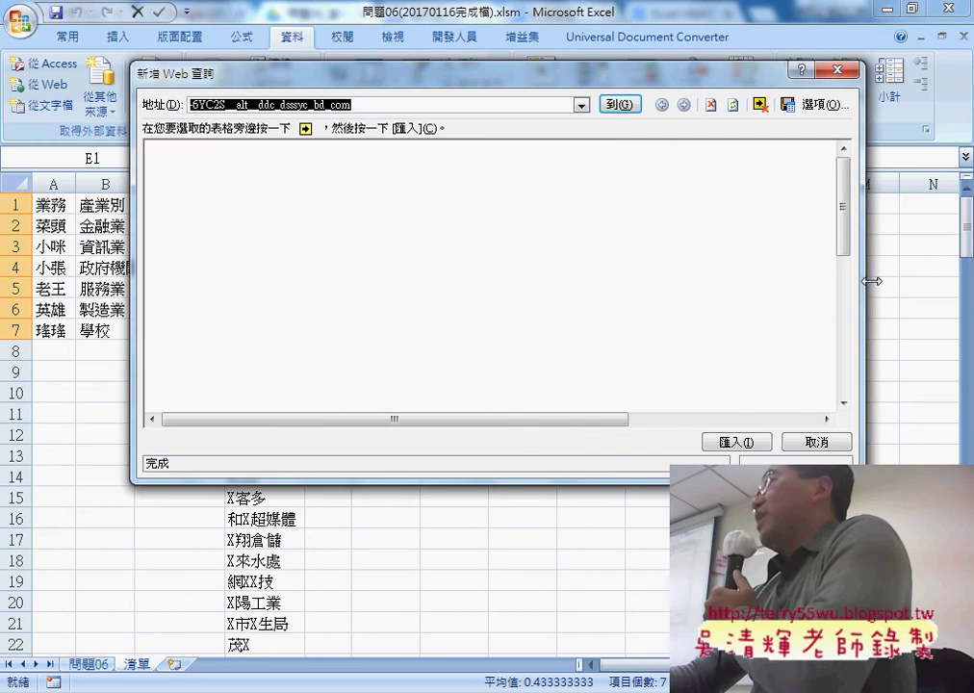
left_click_drag(692, 284, 921, 282)
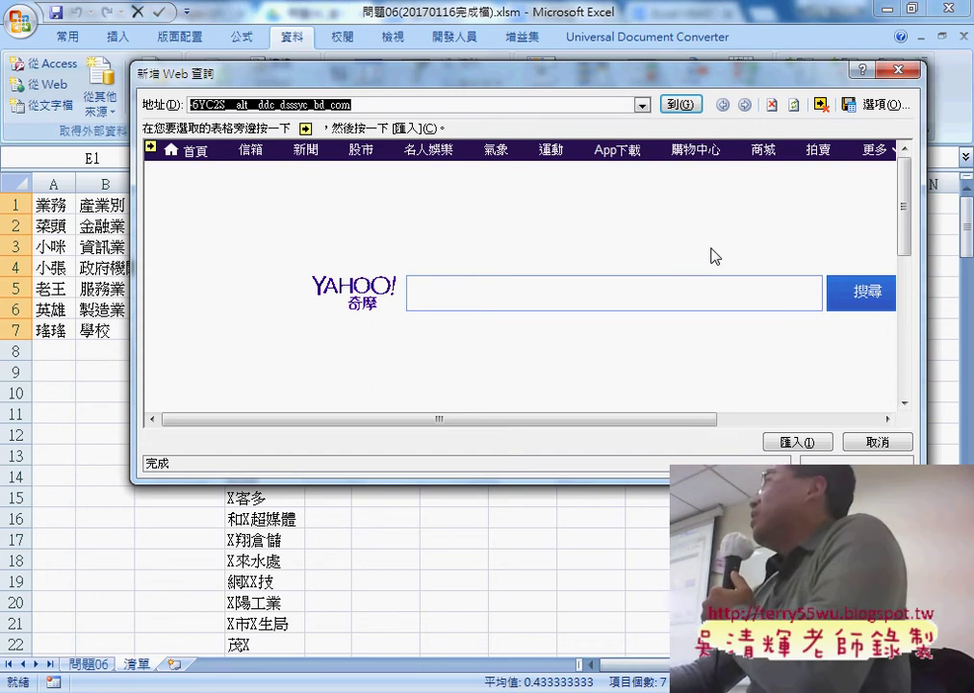
Step: Open Yahoo 股市 in the web query, accepting the certificate and secure-content prompts
left_click(360, 157)
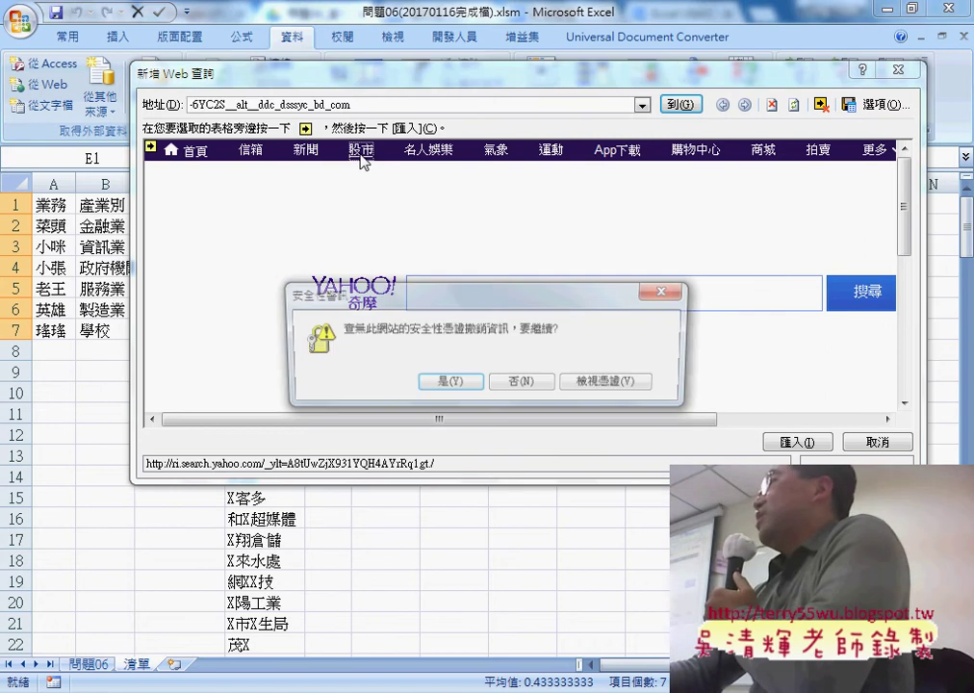
left_click(470, 389)
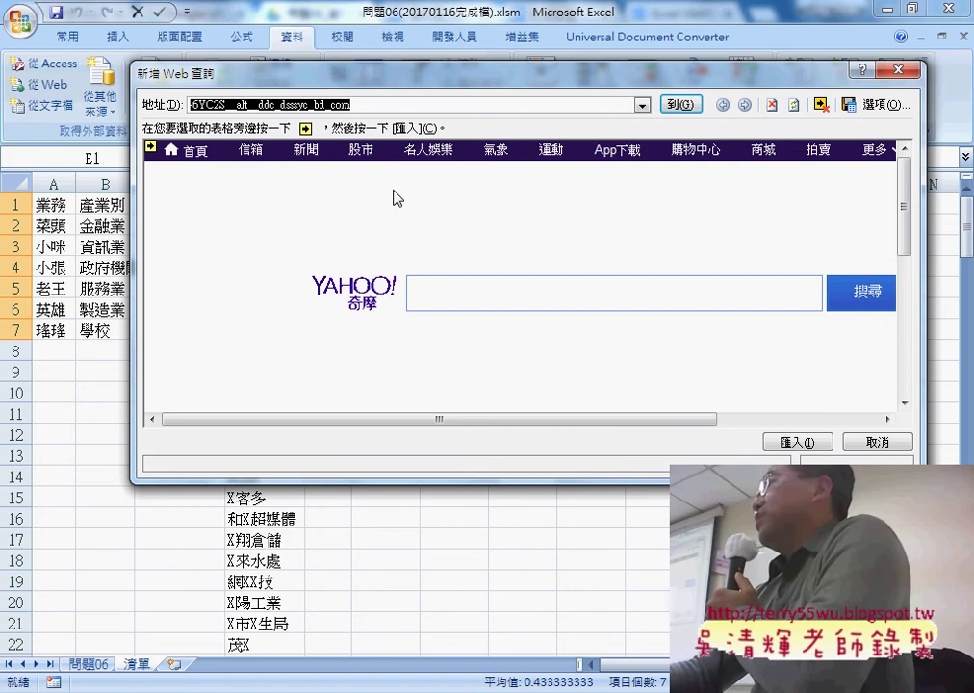
left_click(369, 160)
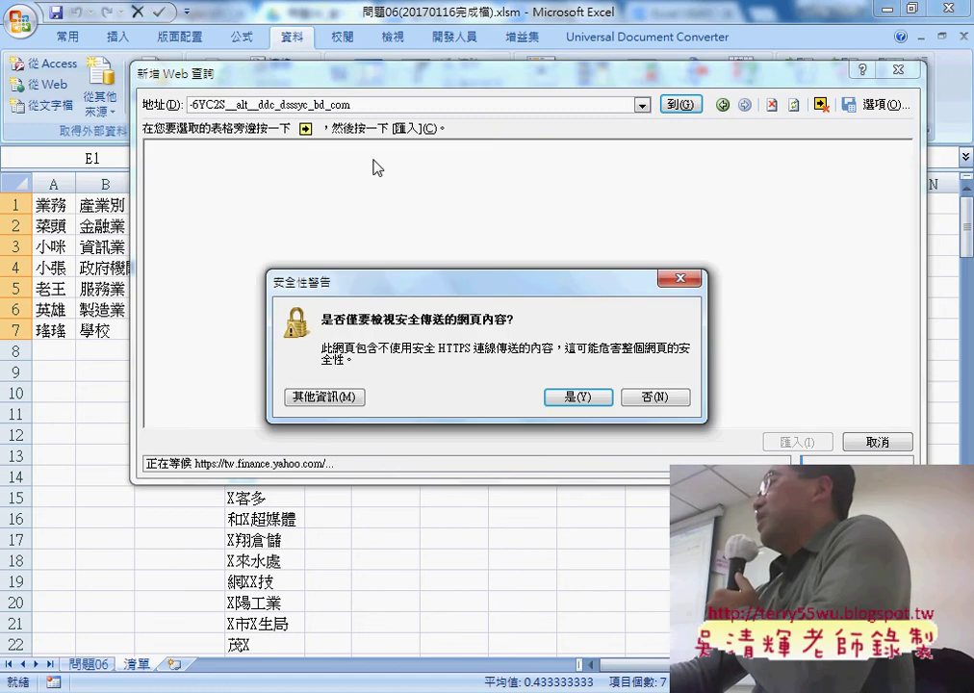
left_click(575, 398)
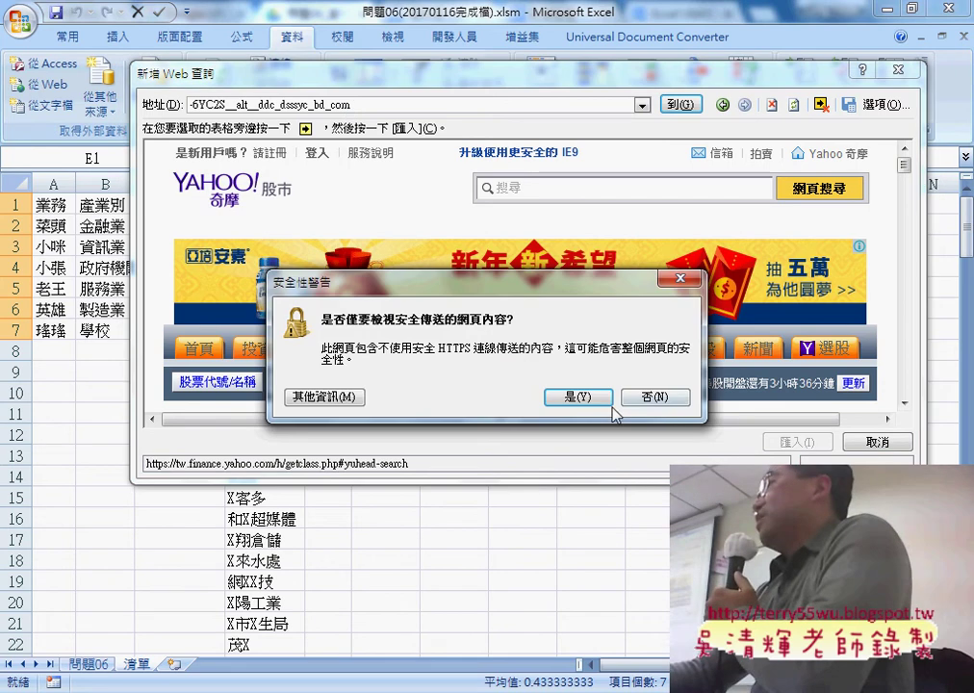
left_click(580, 397)
scroll(729, 294, "down", 2)
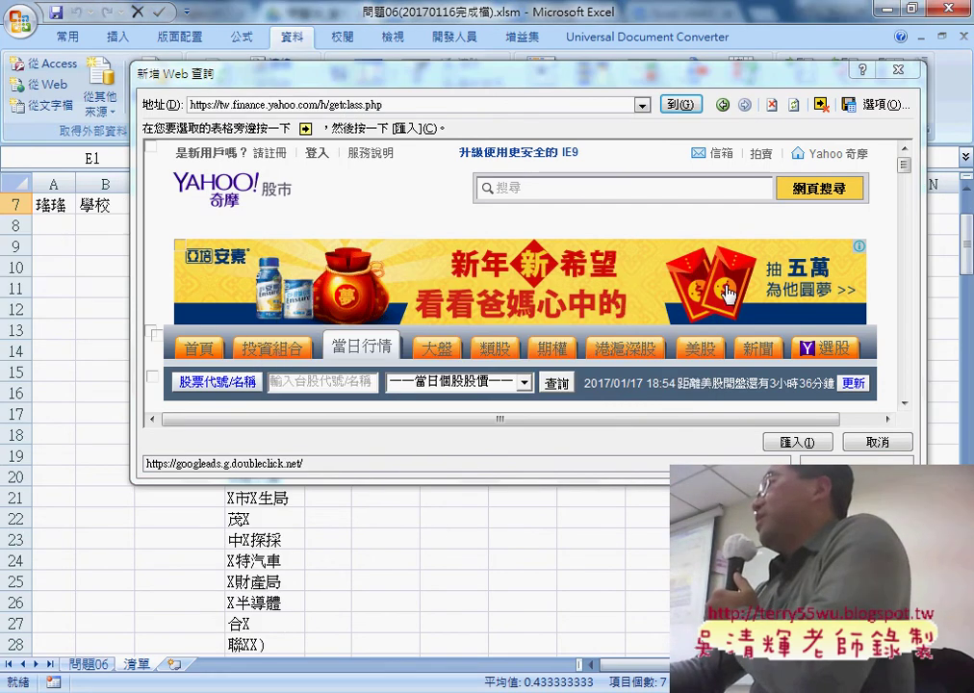
Step: Move and enlarge the query window, then load the 食品 category quotes starting at 1201 味全
left_click_drag(457, 85, 403, 54)
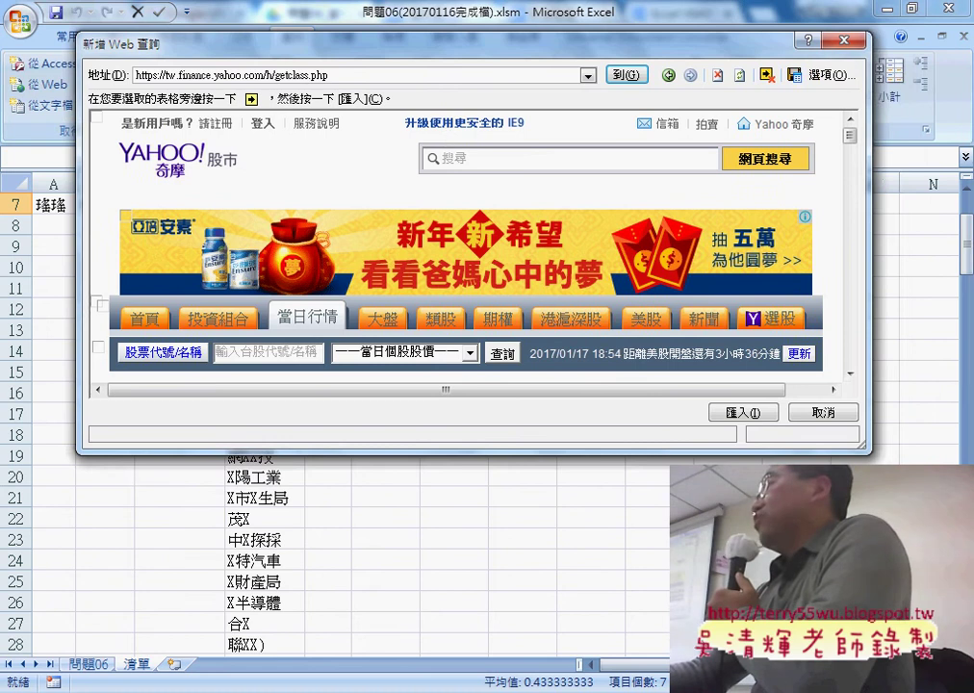
left_click_drag(870, 450, 927, 639)
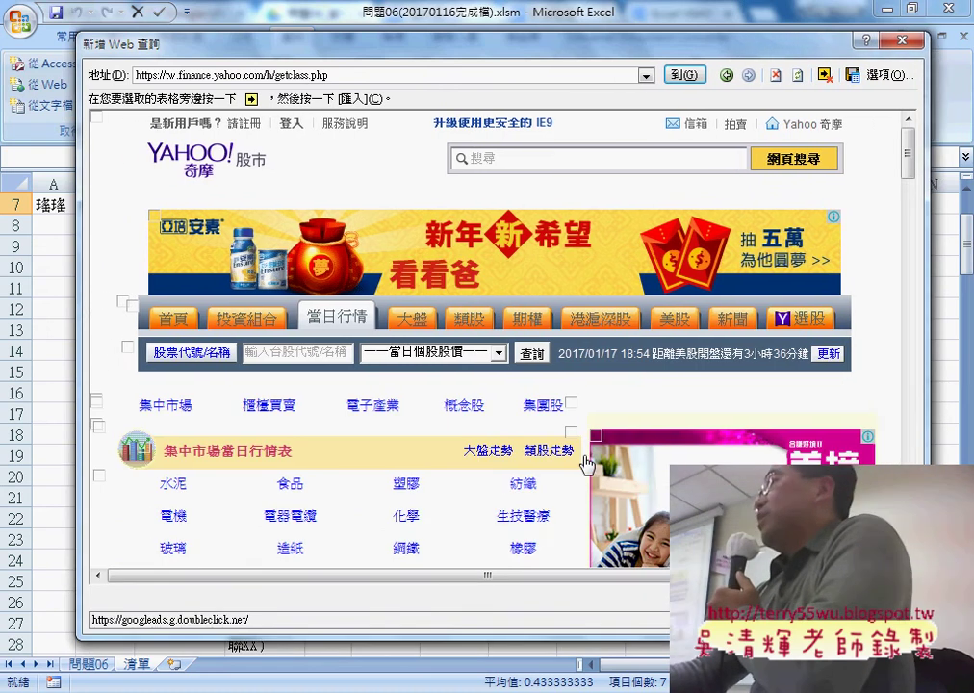
scroll(501, 443, "down", 3)
scroll(209, 330, "down", 1)
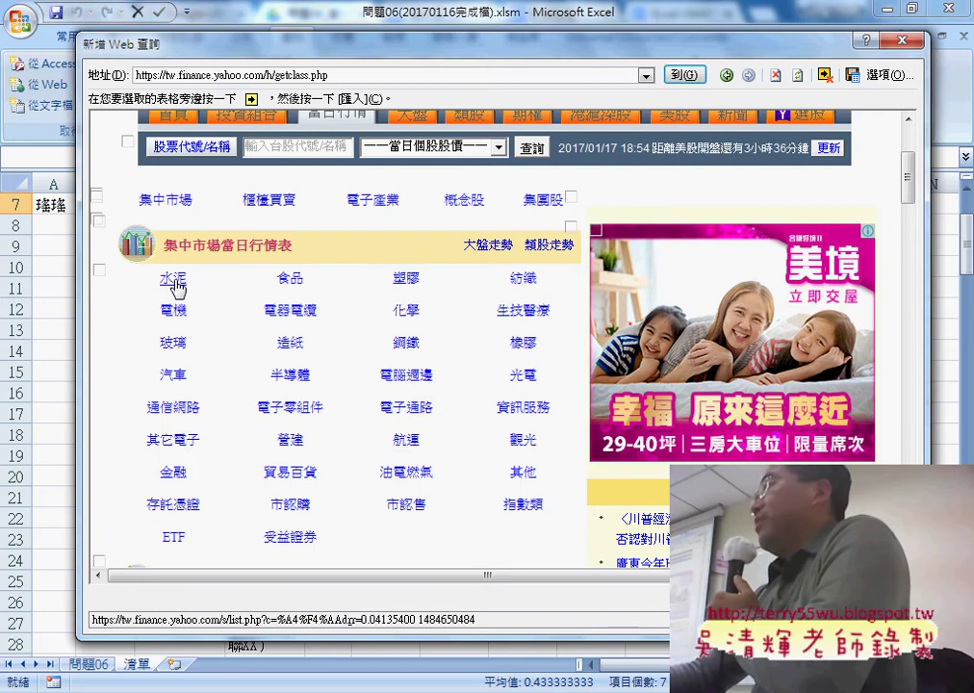
left_click(287, 278)
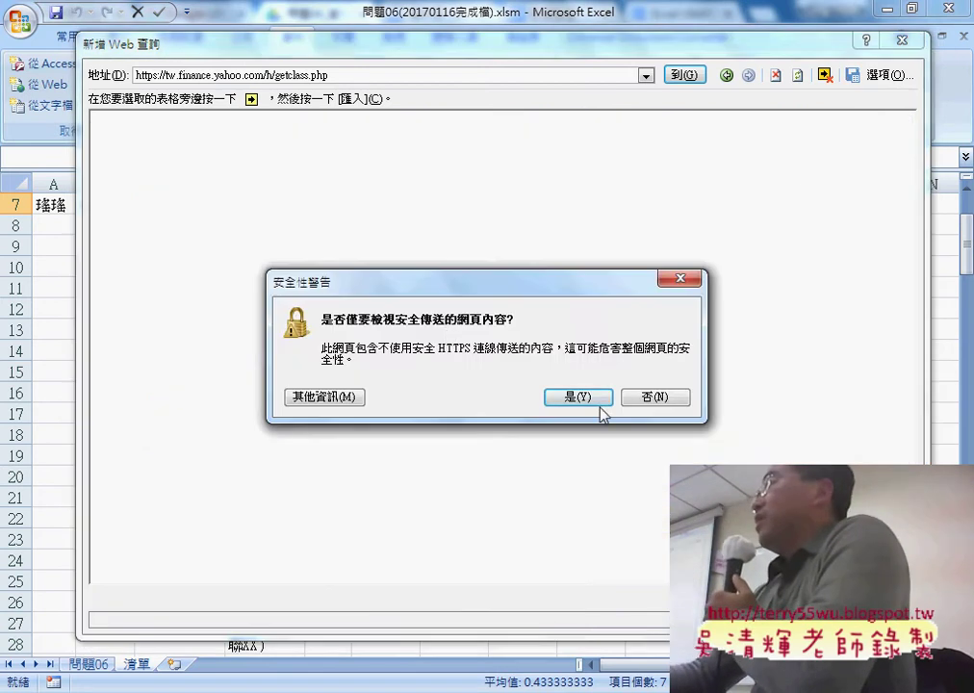
left_click(594, 402)
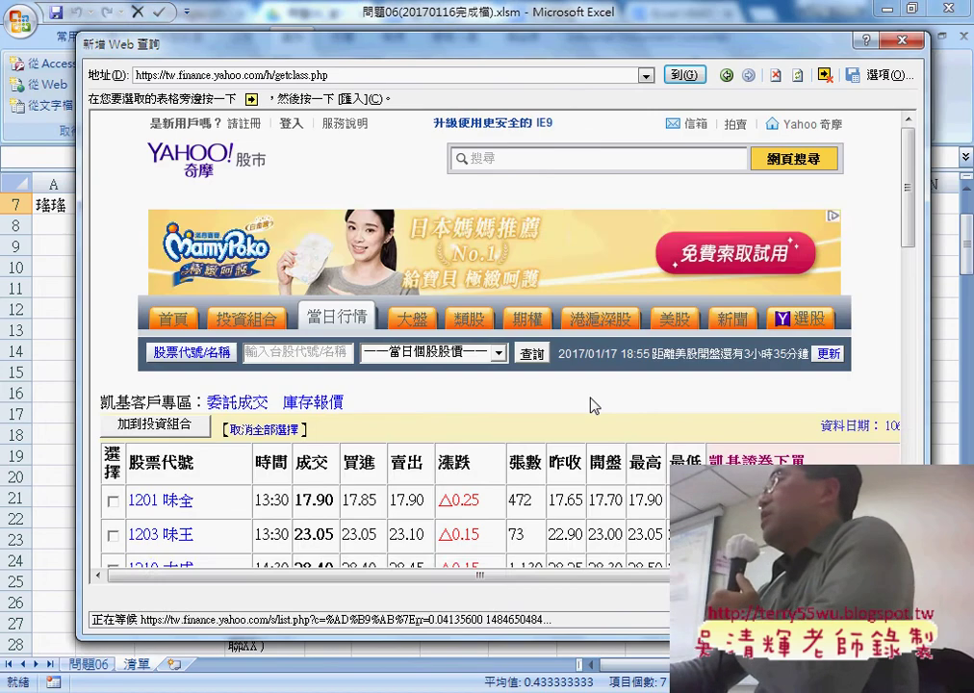
scroll(594, 405, "down", 4)
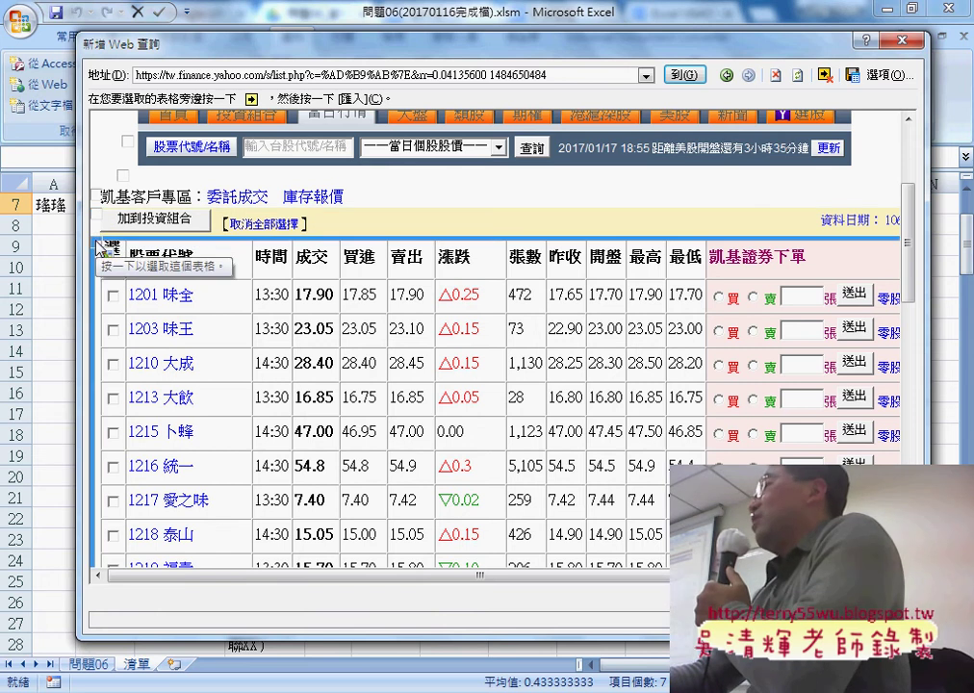
Step: Mark the Yahoo stock quote table and import it, with the destination offered as $E$1
left_click(99, 246)
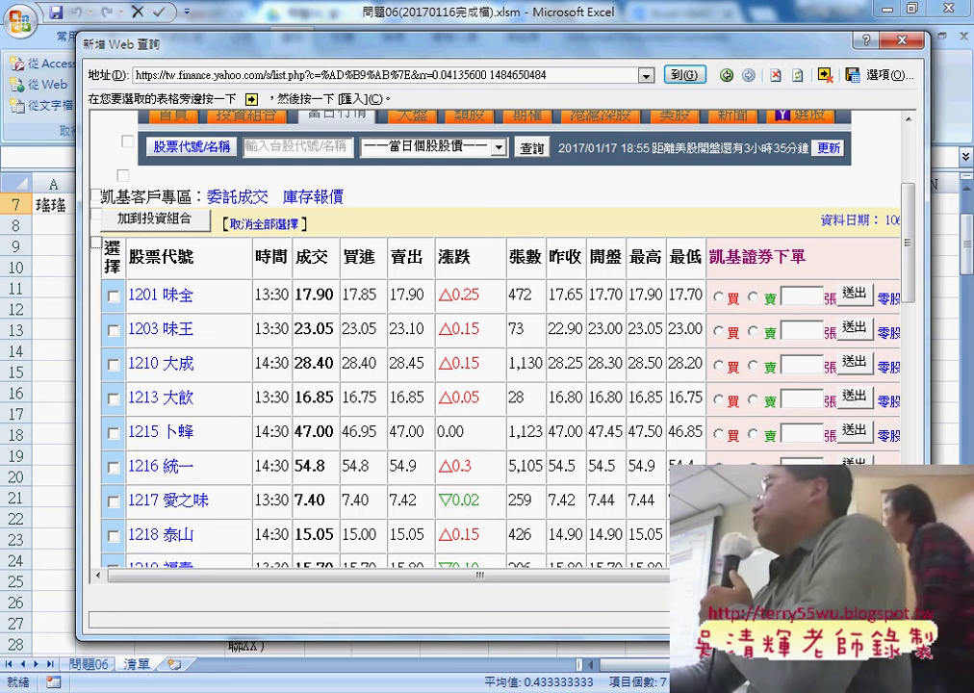
left_click(809, 621)
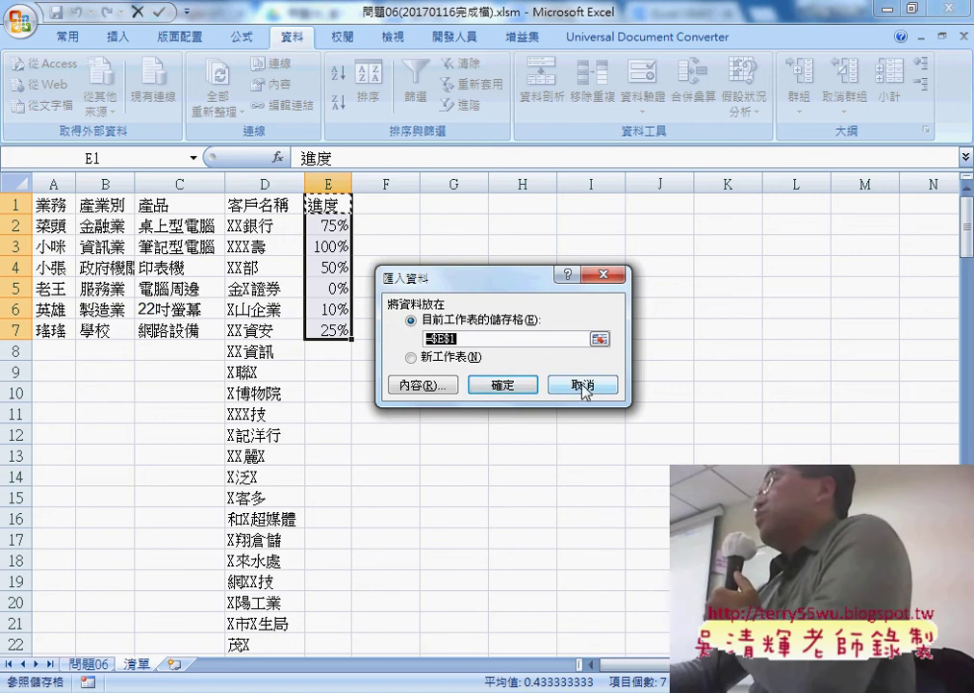
Step: Confirm the import at E1, then clear the imported text, delete its query and remove column E
left_click(503, 385)
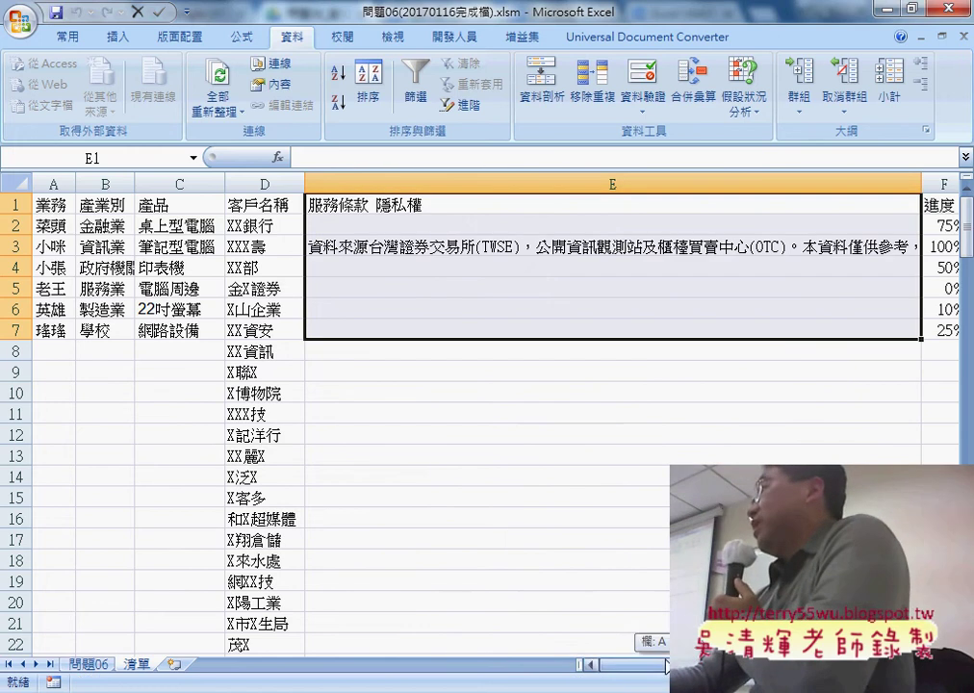
left_click_drag(581, 664, 585, 664)
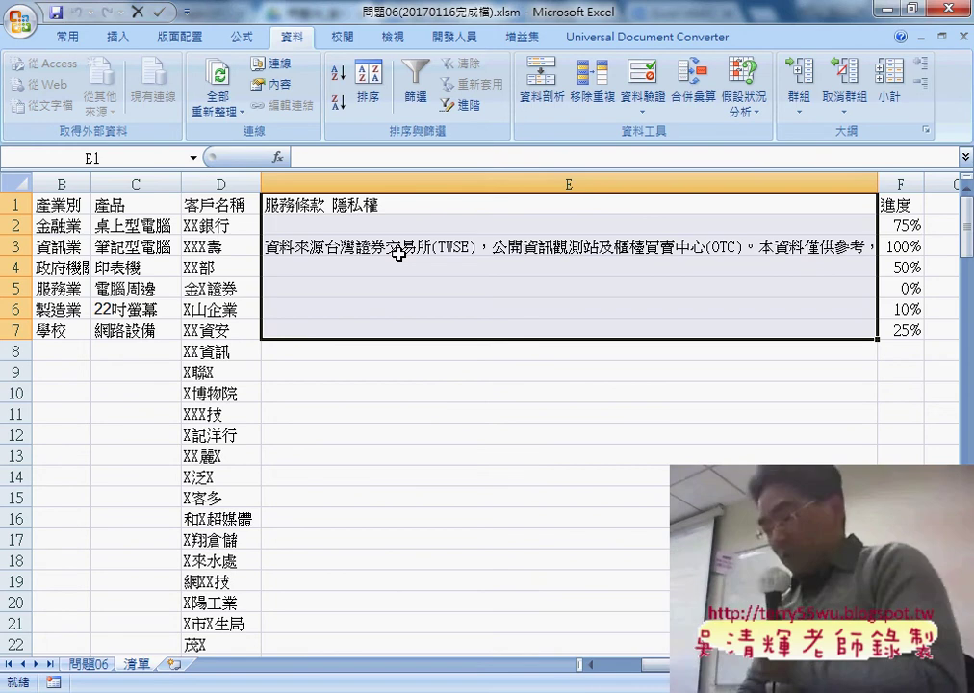
key("Delete")
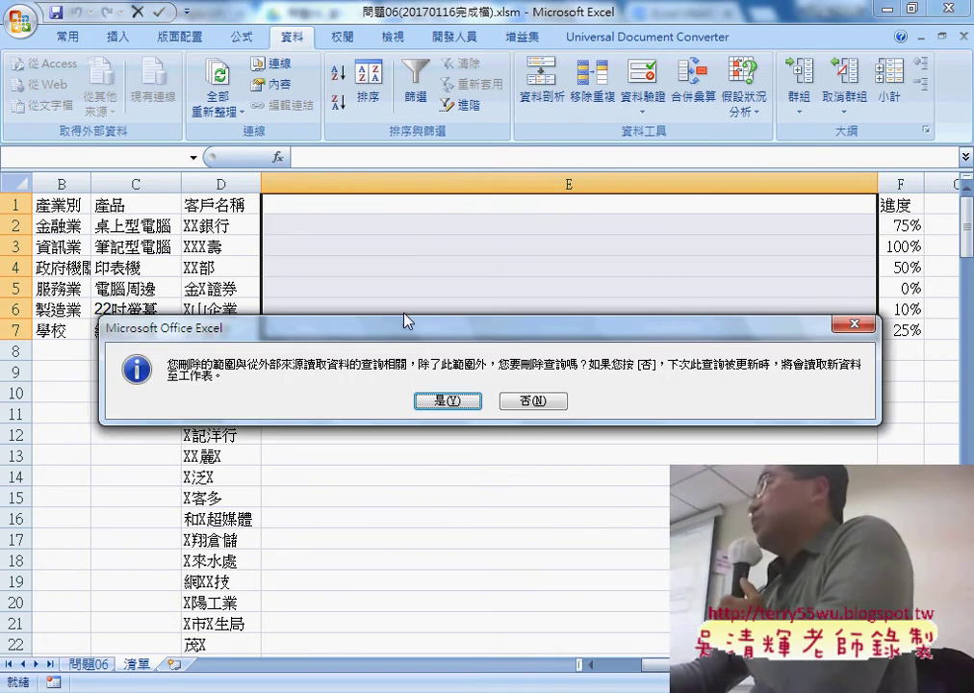
key("Return")
left_click(405, 178)
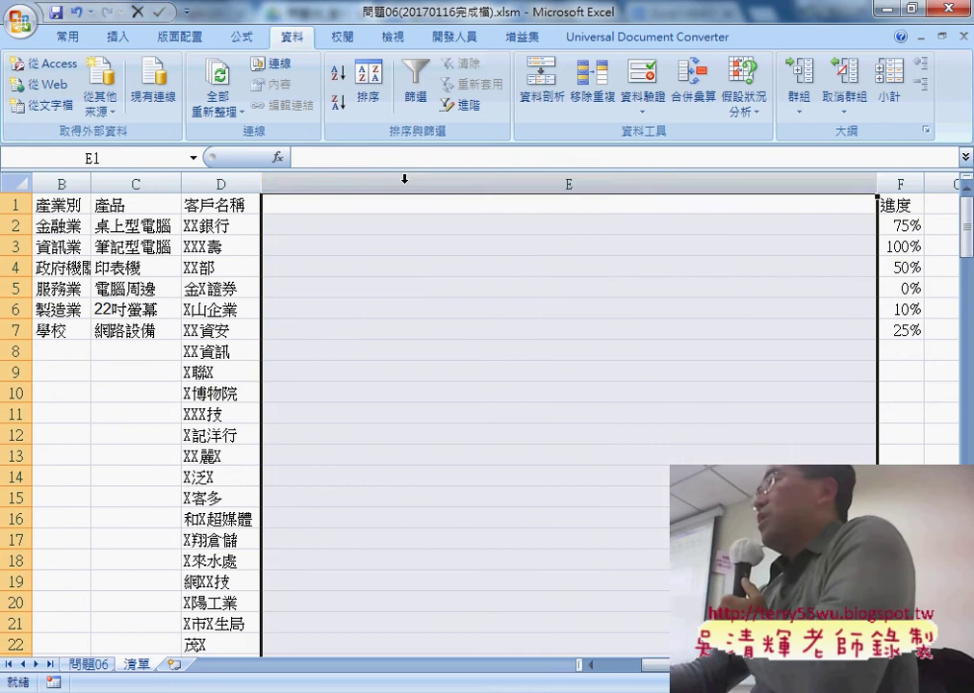
right_click(439, 281)
left_click(501, 411)
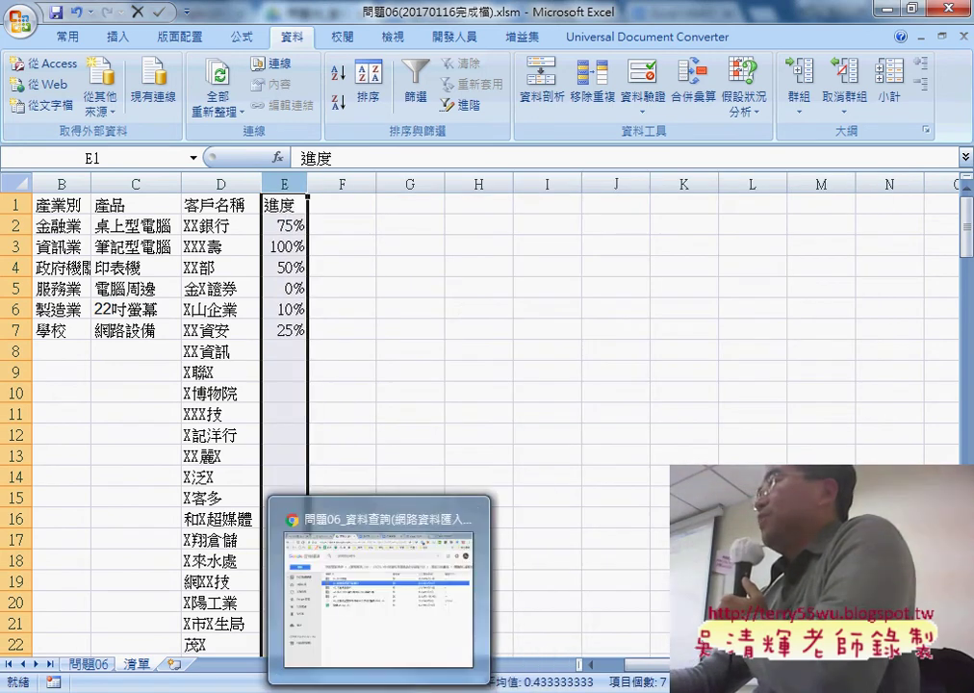
Step: In Google Drive, open the 02_從雲端硬碟下載資料 folder and its 程式碼 document
left_click(385, 587)
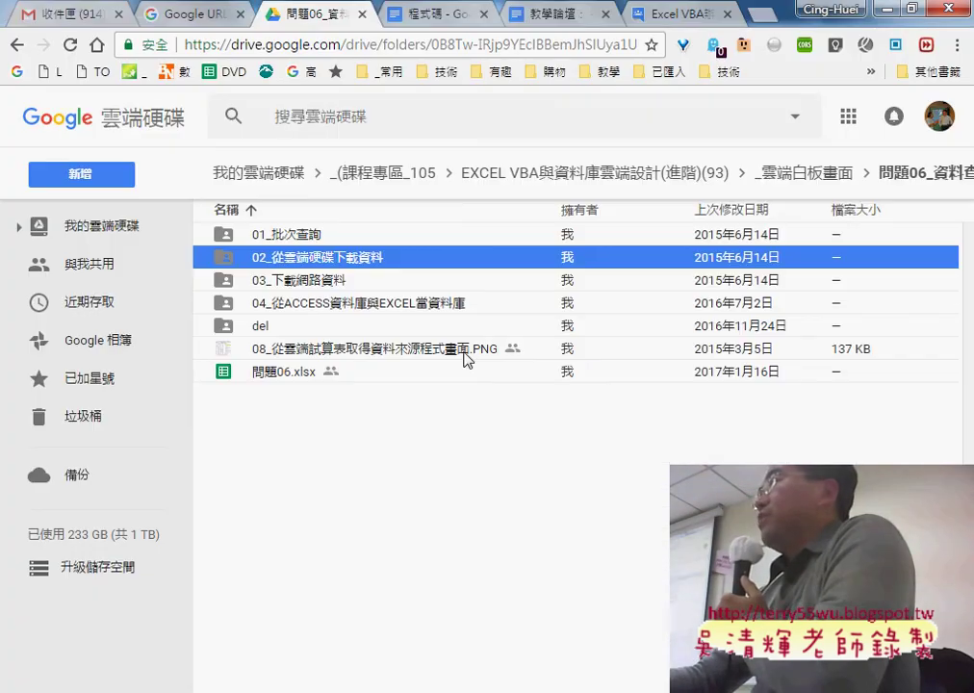
double_click(347, 261)
left_click(17, 46)
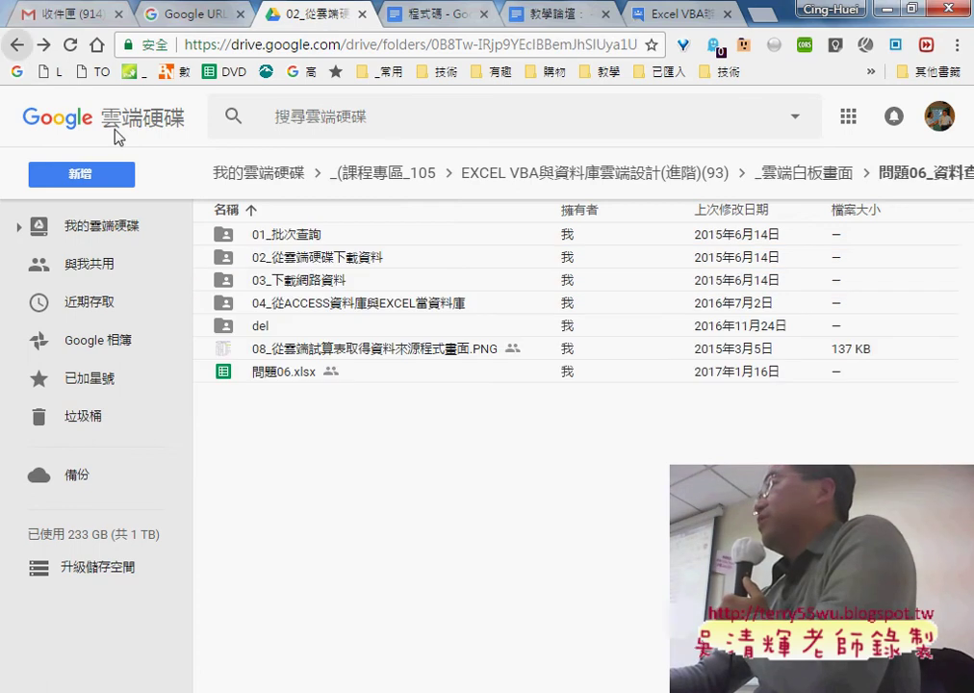
double_click(310, 267)
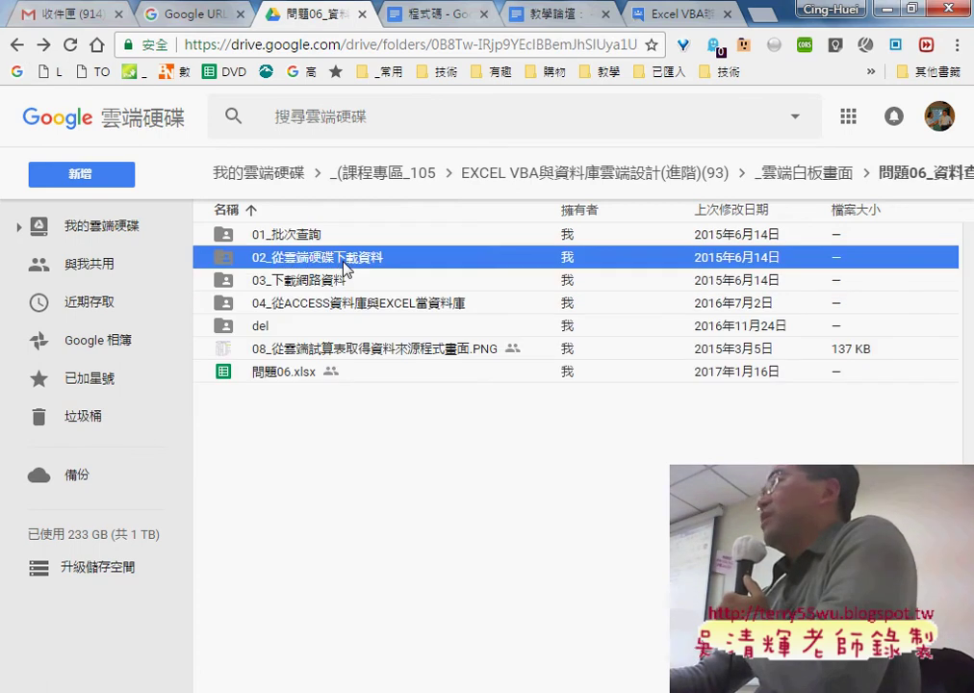
left_click(277, 262)
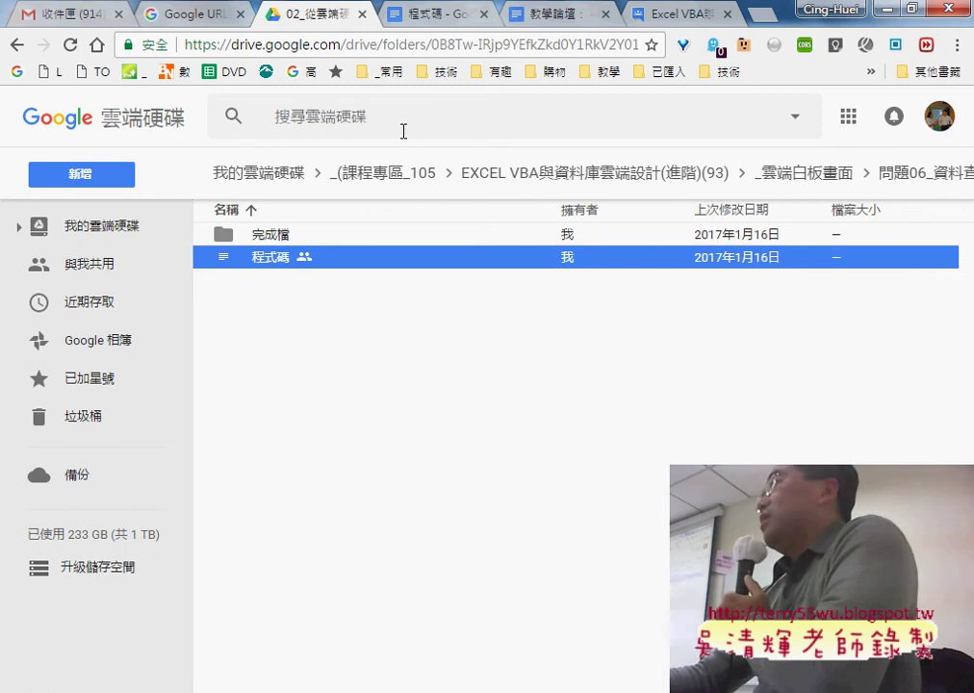
Step: Scroll the 程式碼 doc to the 抓取網路資料基礎 section with the MSXML2.XMLHTTP code
left_click(431, 17)
scroll(774, 339, "up", 3)
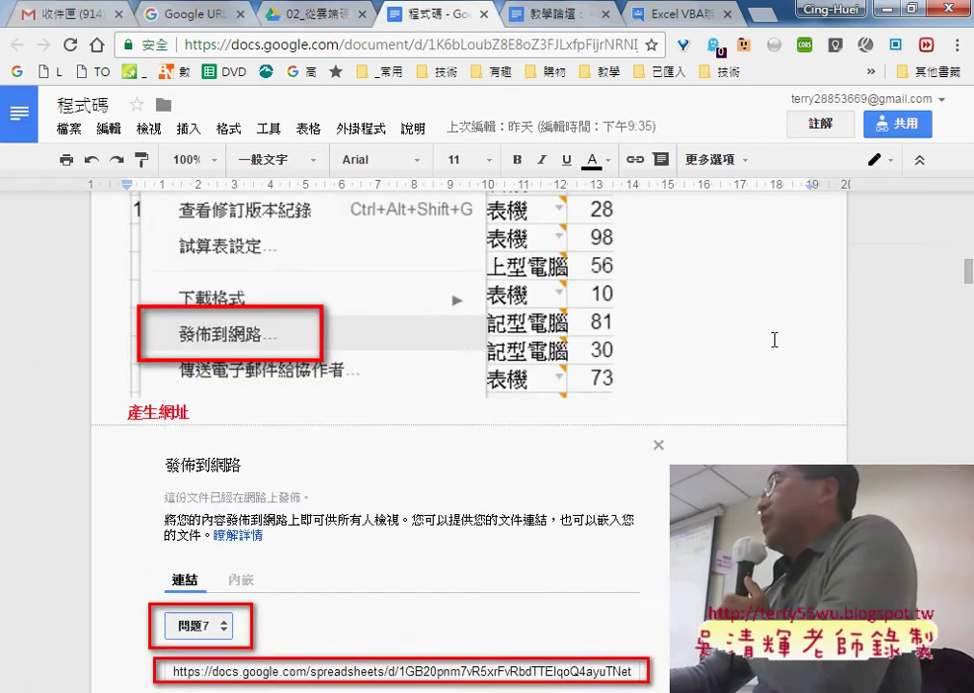
scroll(774, 339, "up", 5)
scroll(778, 337, "up", 5)
scroll(778, 337, "up", 3)
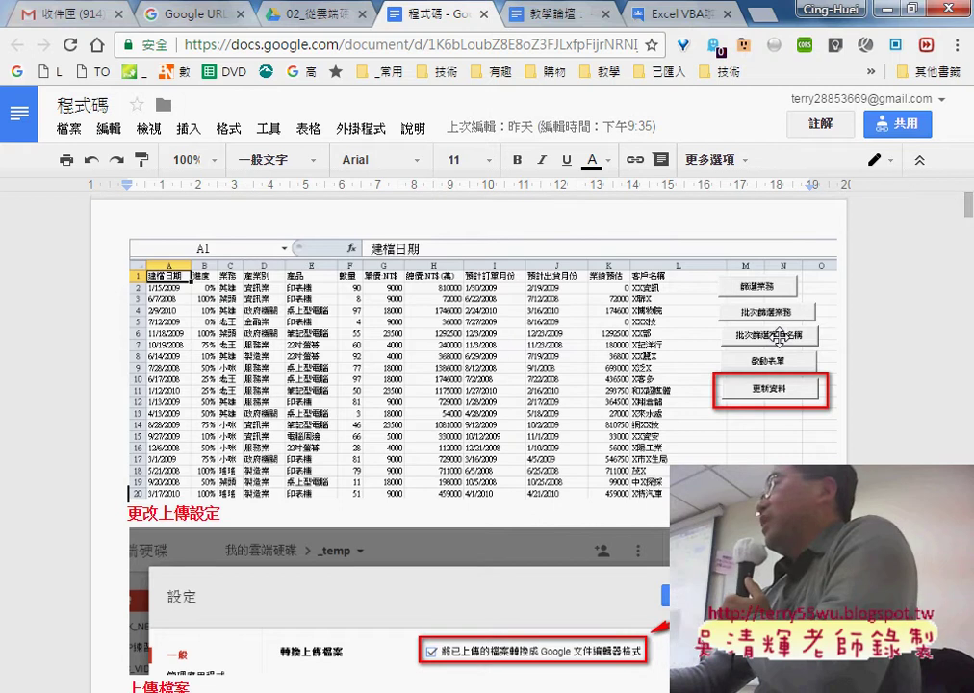
scroll(779, 337, "down", 7)
scroll(780, 337, "down", 6)
scroll(781, 336, "down", 5)
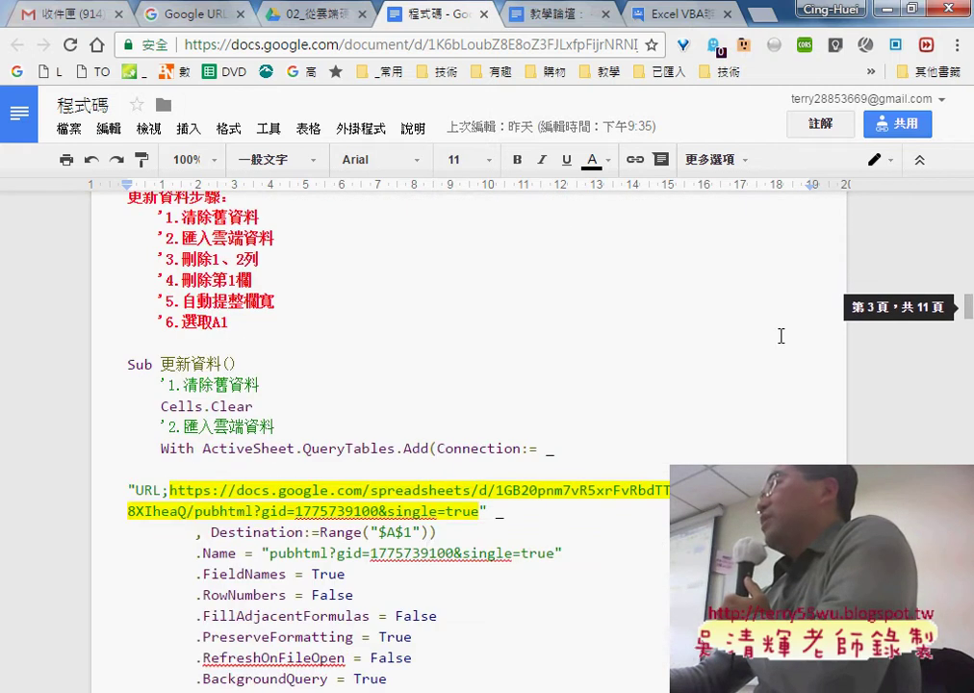
scroll(781, 336, "down", 6)
scroll(779, 335, "down", 3)
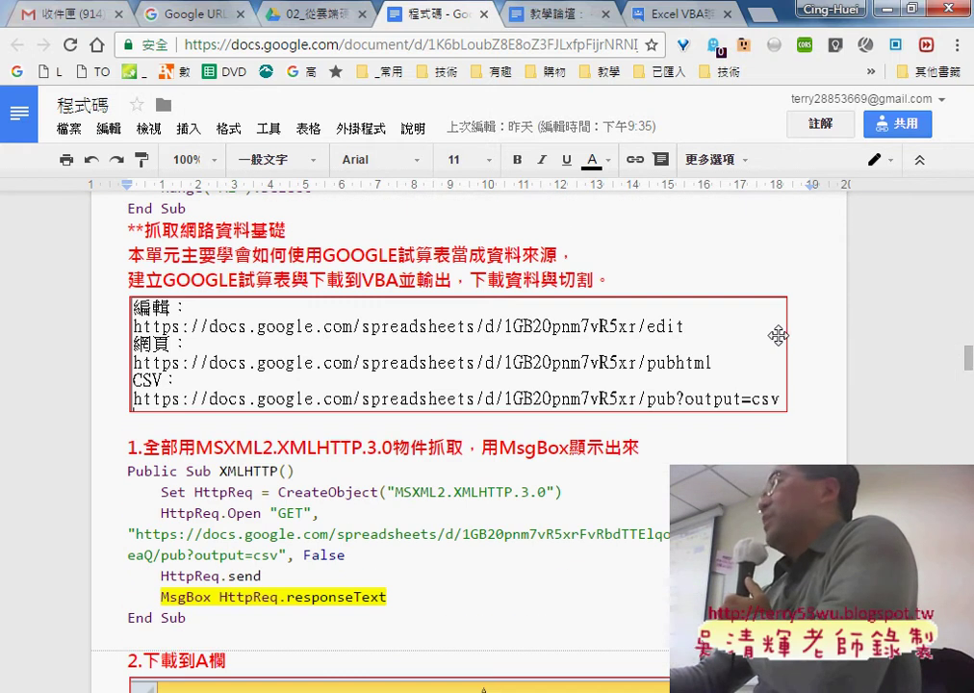
scroll(734, 330, "down", 2)
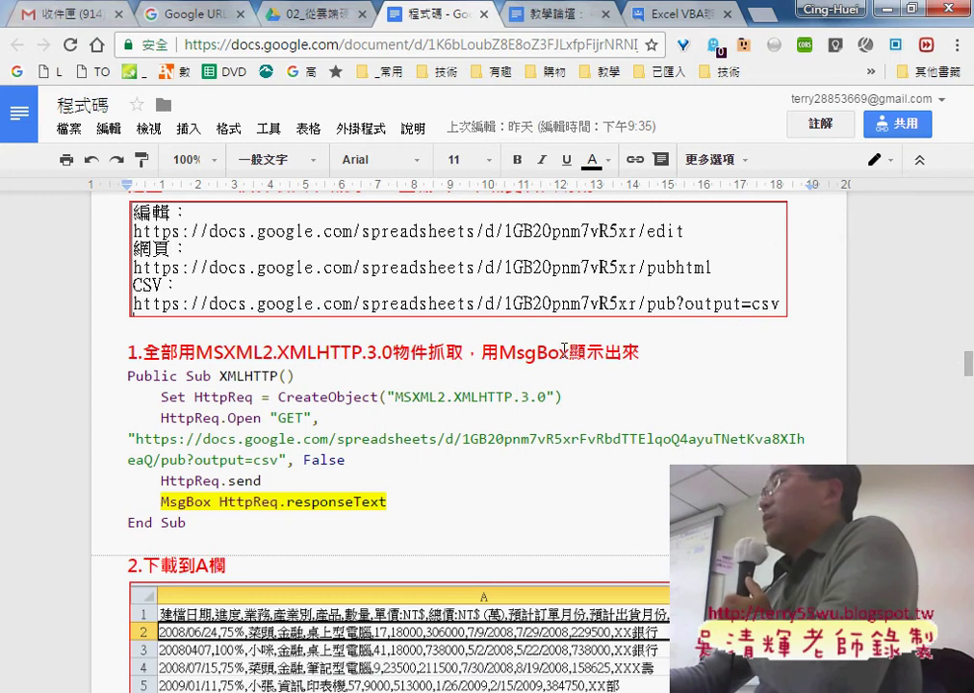
left_click_drag(278, 352, 362, 352)
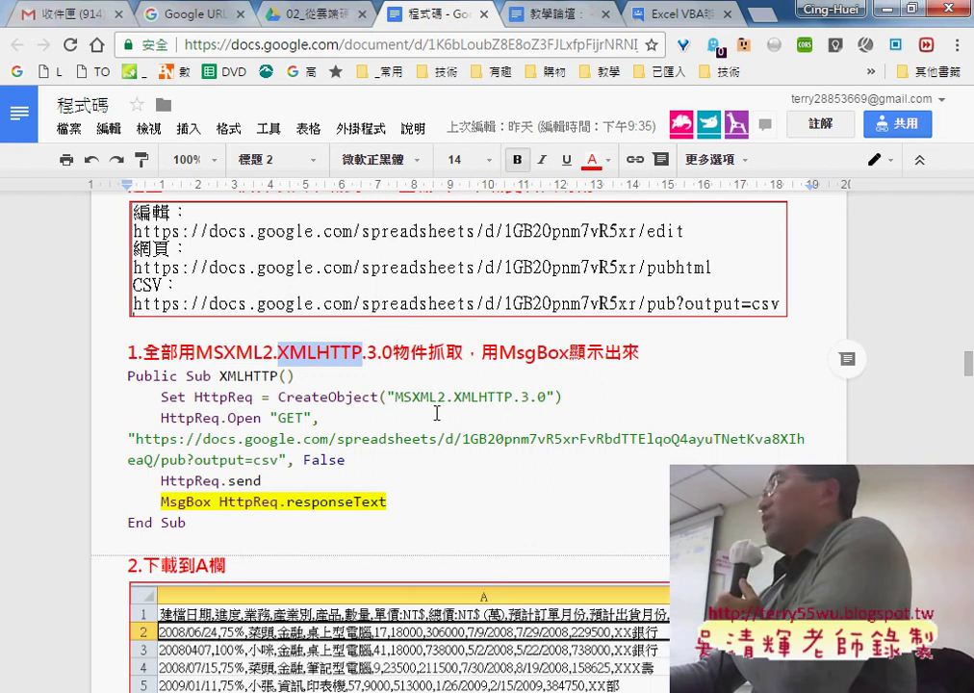
scroll(436, 413, "up", 3)
scroll(435, 412, "up", 1)
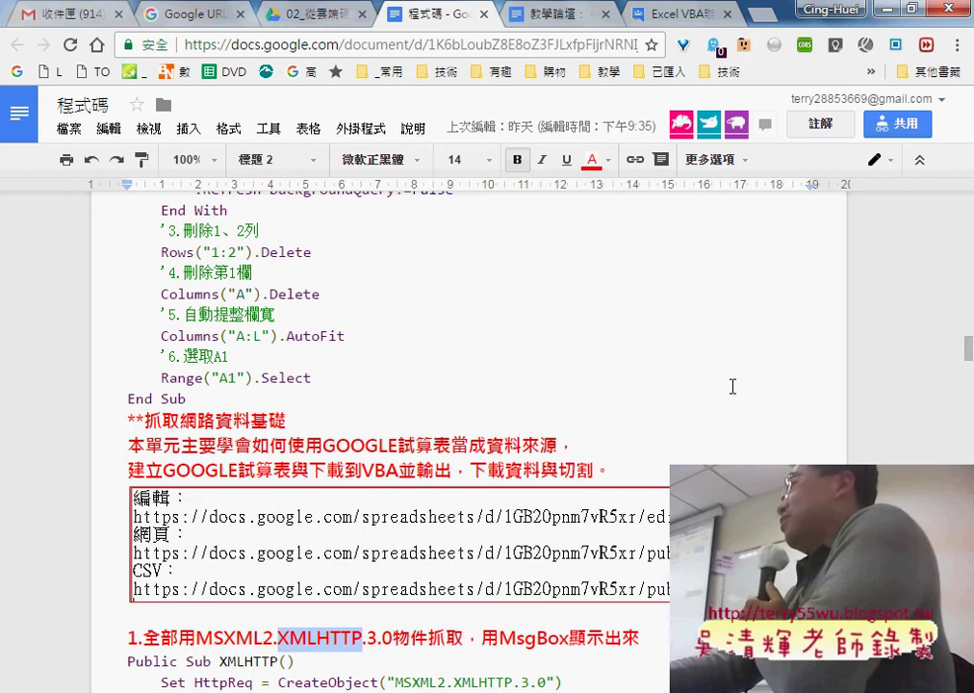
left_click_drag(969, 349, 970, 204)
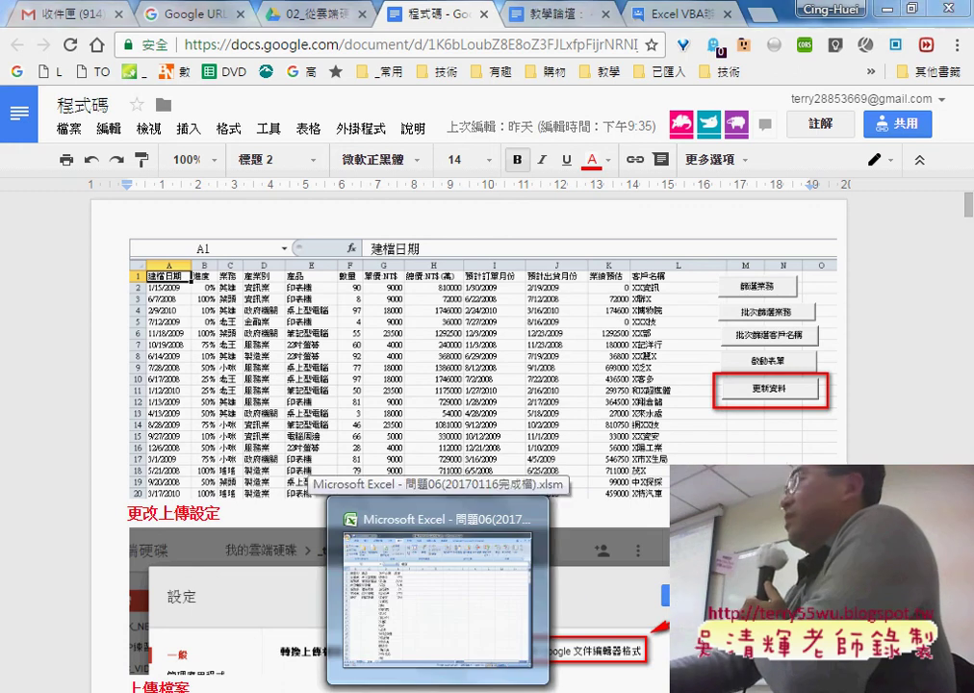
left_click(448, 579)
Step: On the 問題06 sheet, move all eight macro buttons, from 批次新增工作表 to 更新資料, into column L
left_click(88, 664)
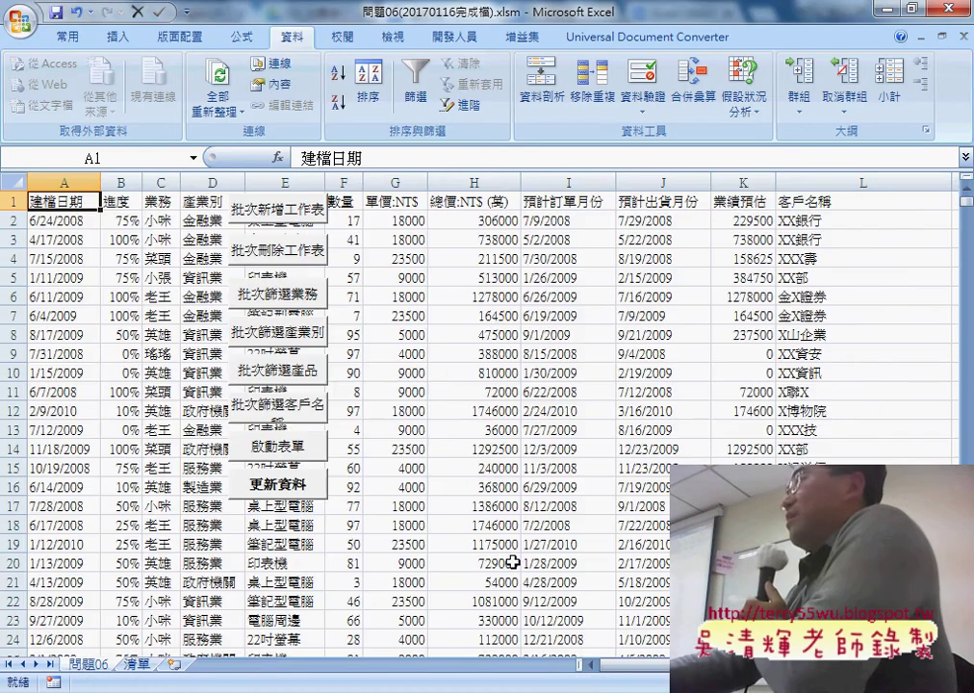
left_click(299, 501, "ctrl")
left_click(253, 444, "ctrl")
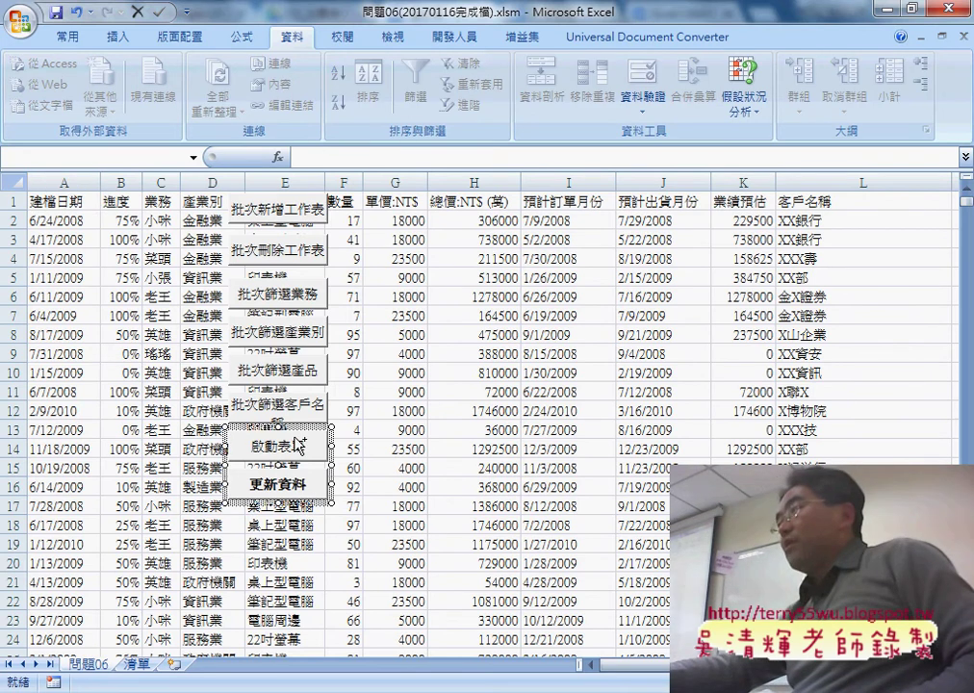
left_click(246, 405, "ctrl")
left_click(274, 370, "ctrl")
left_click(293, 332, "ctrl")
left_click(278, 293, "ctrl")
left_click(279, 250, "ctrl")
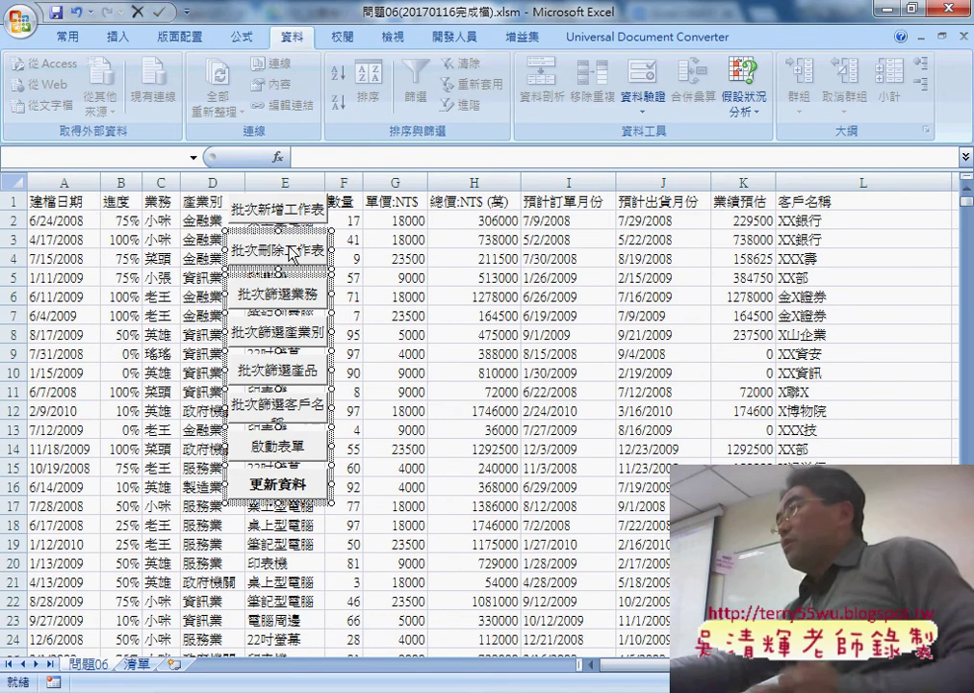
left_click(278, 209, "ctrl")
left_click_drag(318, 246, 920, 195)
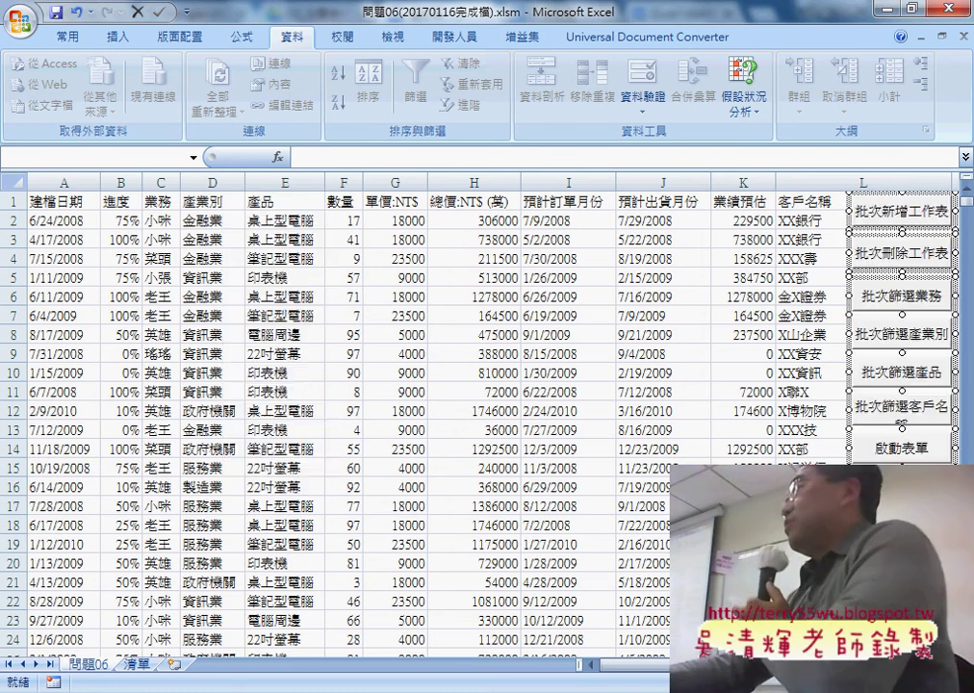
left_click(818, 620)
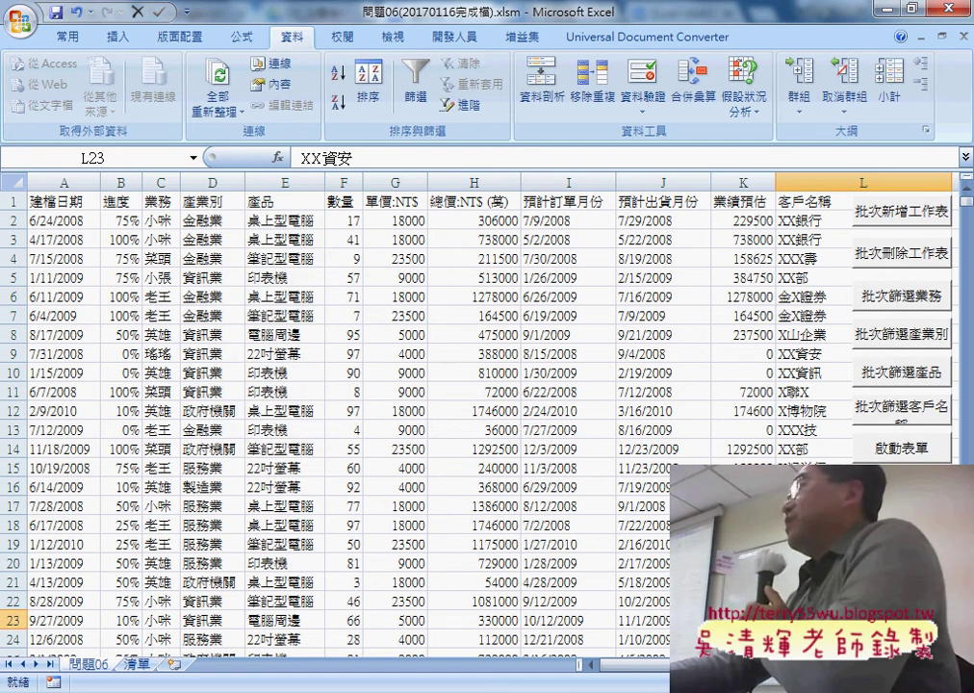
left_click(68, 197)
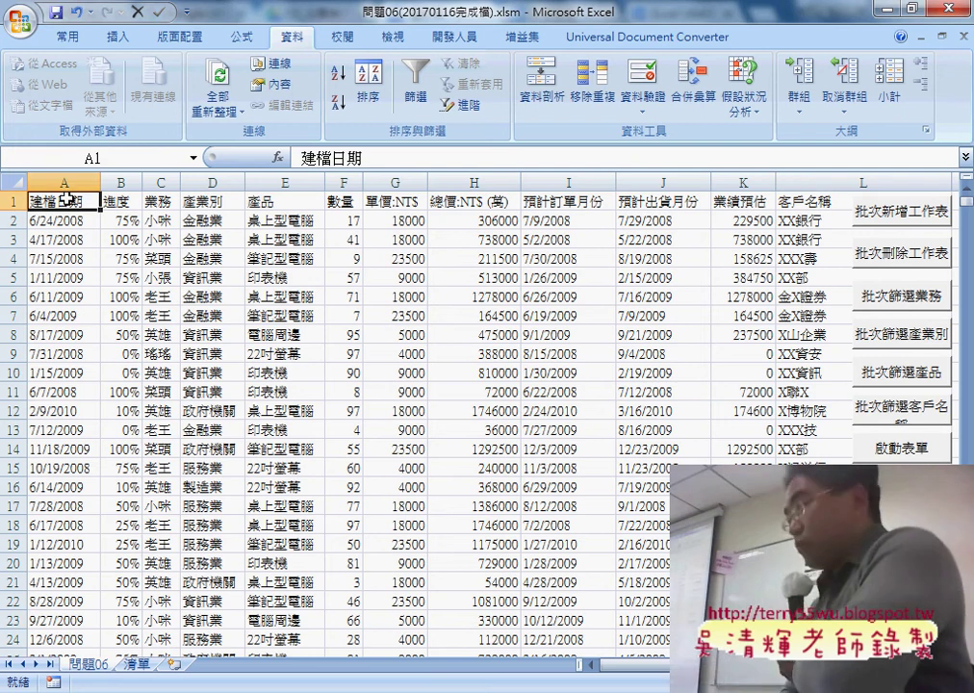
key("ctrl+shift+Right")
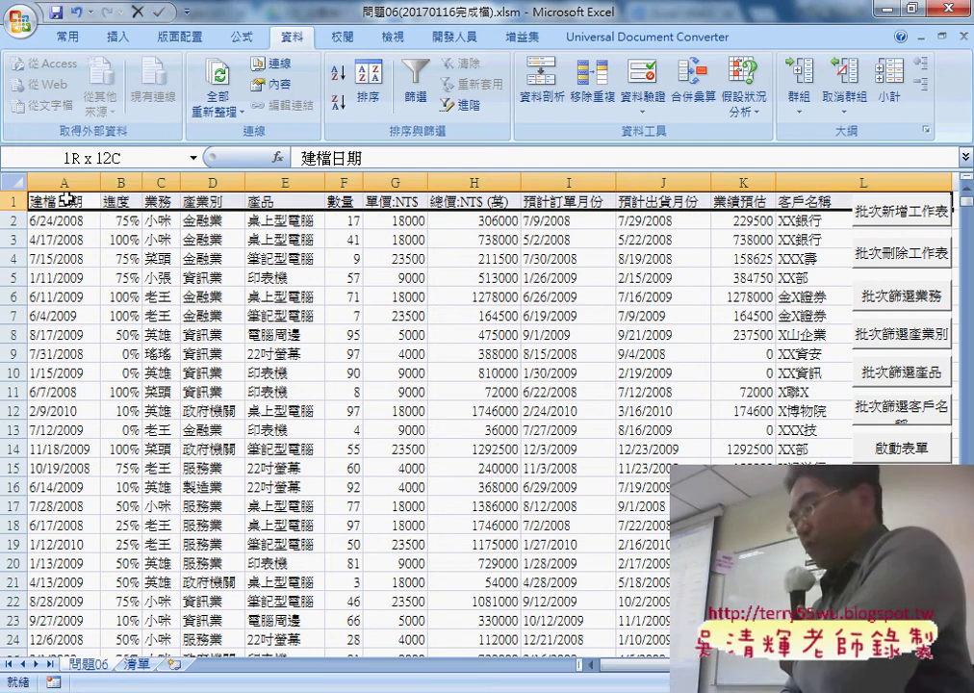
key("ctrl+shift+Down")
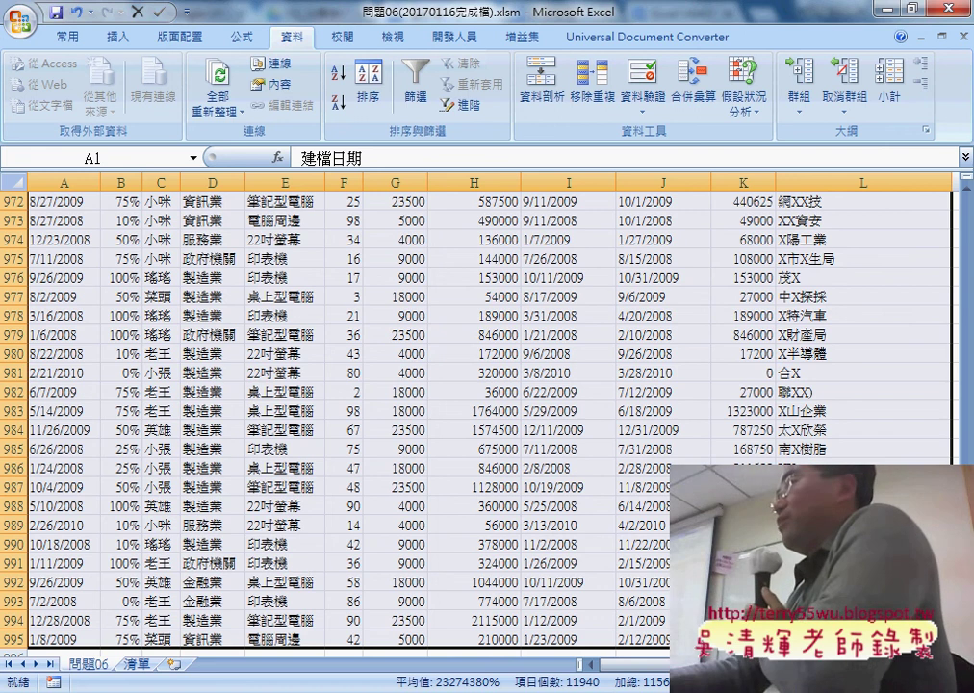
scroll(481, 414, "right", 2)
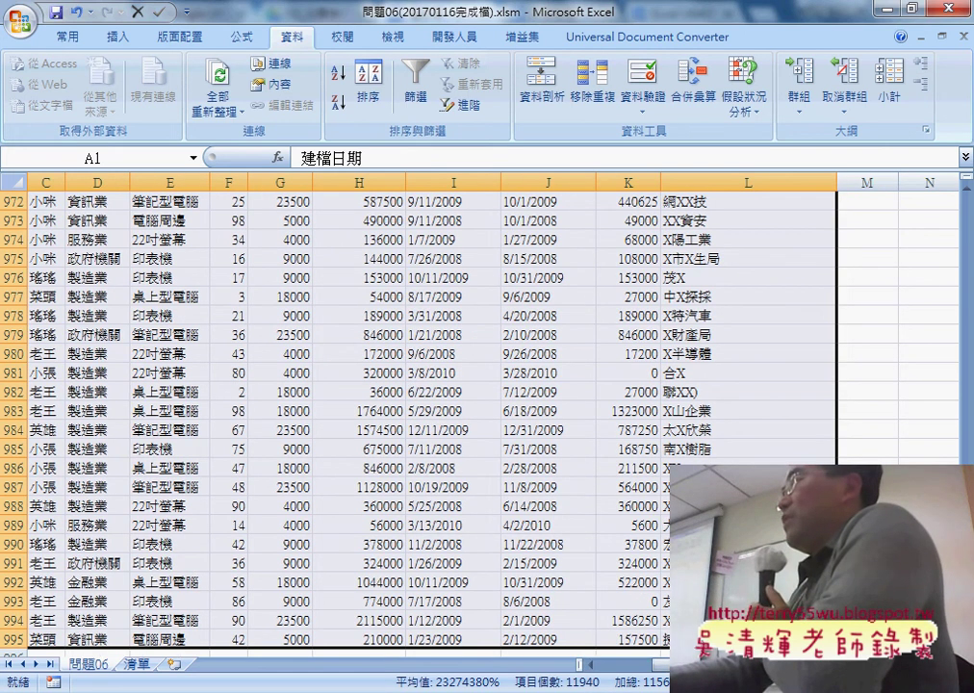
scroll(482, 413, "up", 1)
left_click_drag(966, 636, 957, 183)
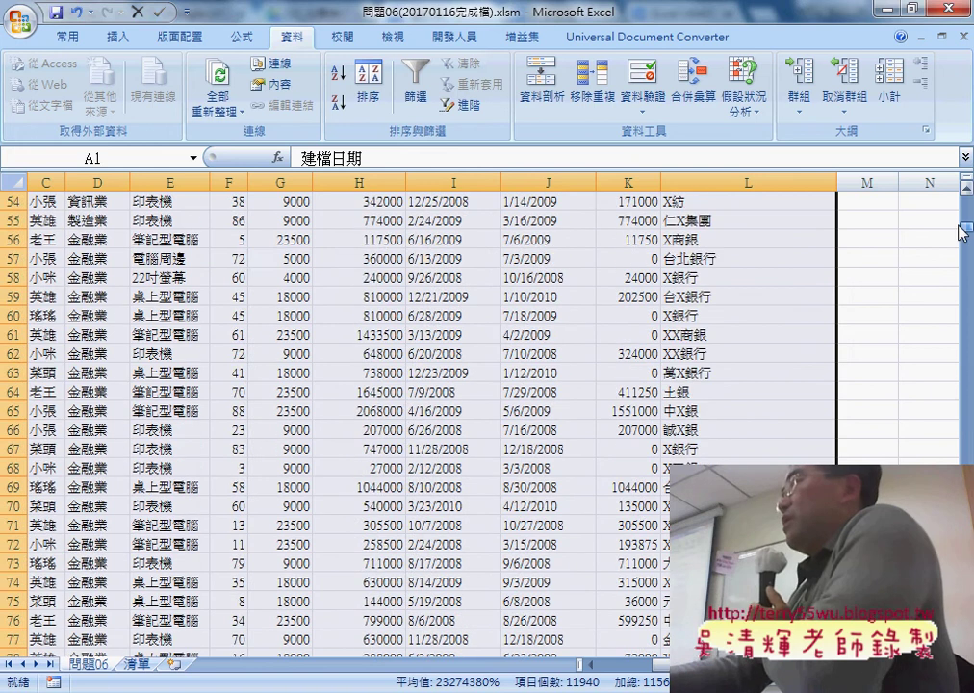
left_click(866, 486)
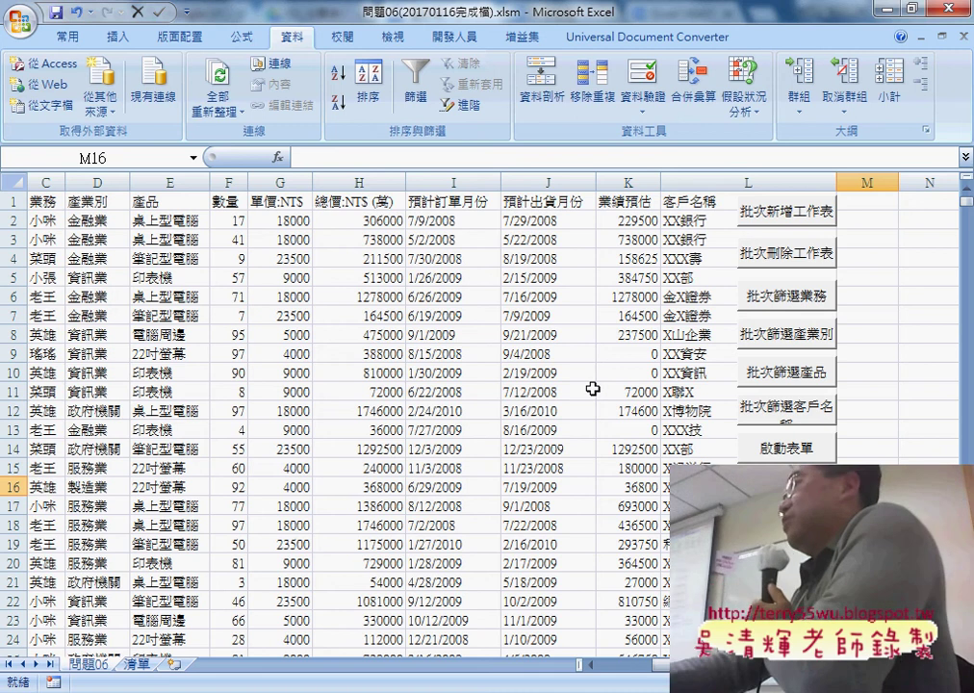
Step: Select the entire 問題06 sheet, delete its data and confirm removing the linked web query
left_click(17, 182)
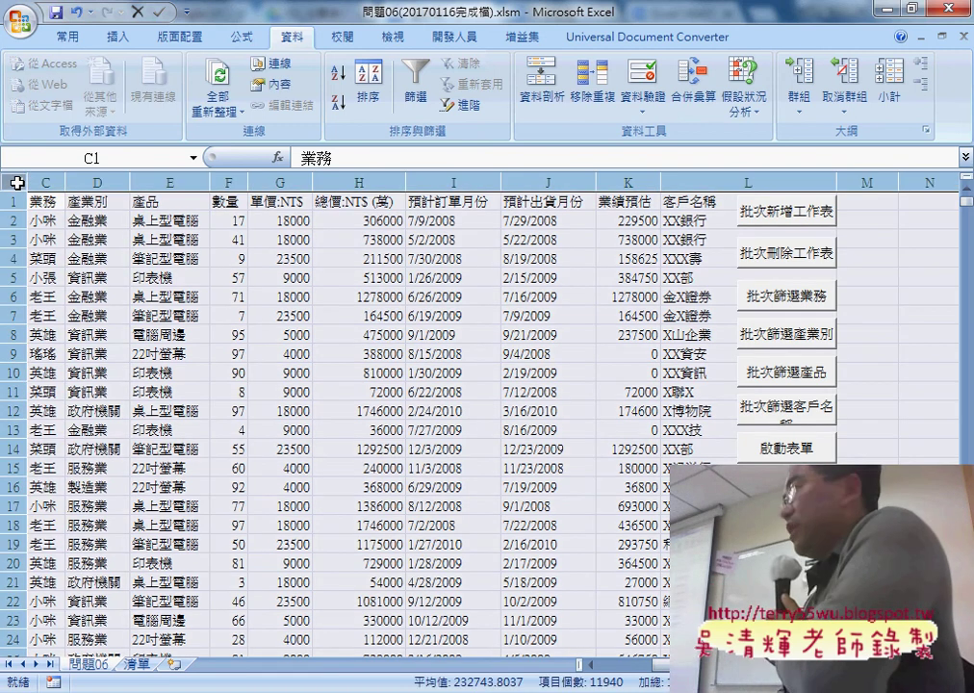
key("Delete")
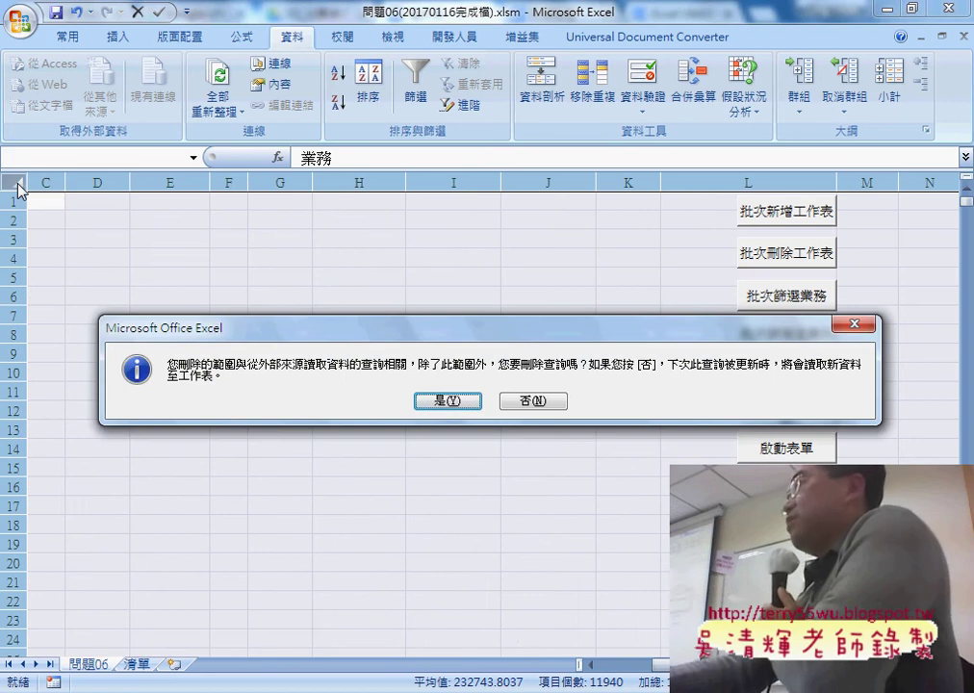
left_click(438, 400)
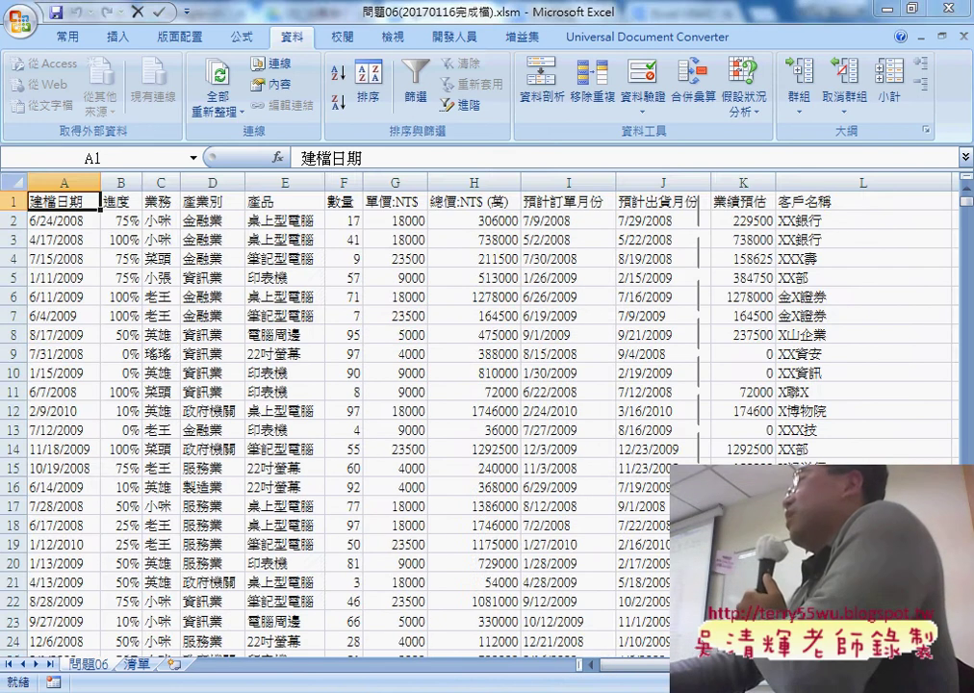
Step: Widen the 批次新增工作表 button, set it to 大小位置不隨儲存格改變, and start widening the next button
left_click(704, 223)
mouse_move(698, 228)
left_mouse_down()
mouse_move(750, 213)
mouse_move(809, 228)
left_mouse_up()
type("批次新增工作表")
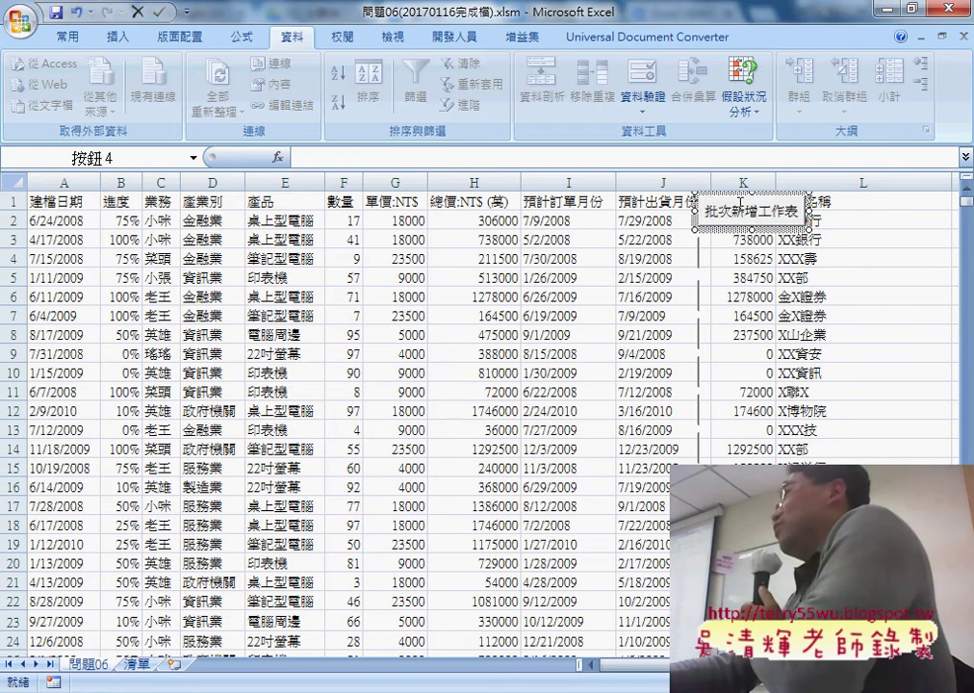
right_click(739, 197)
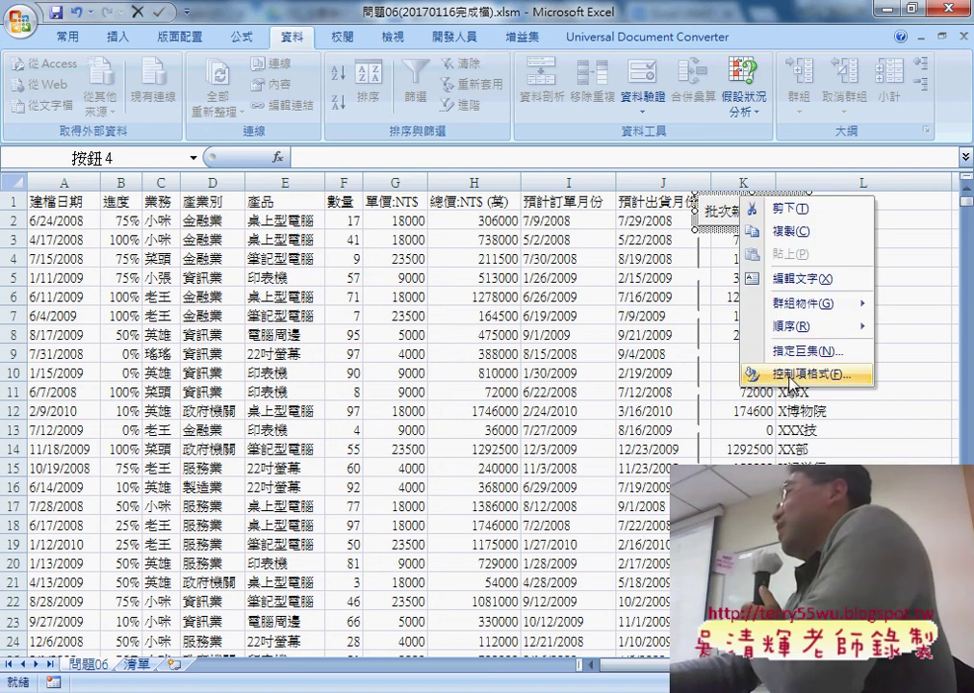
left_click(791, 376)
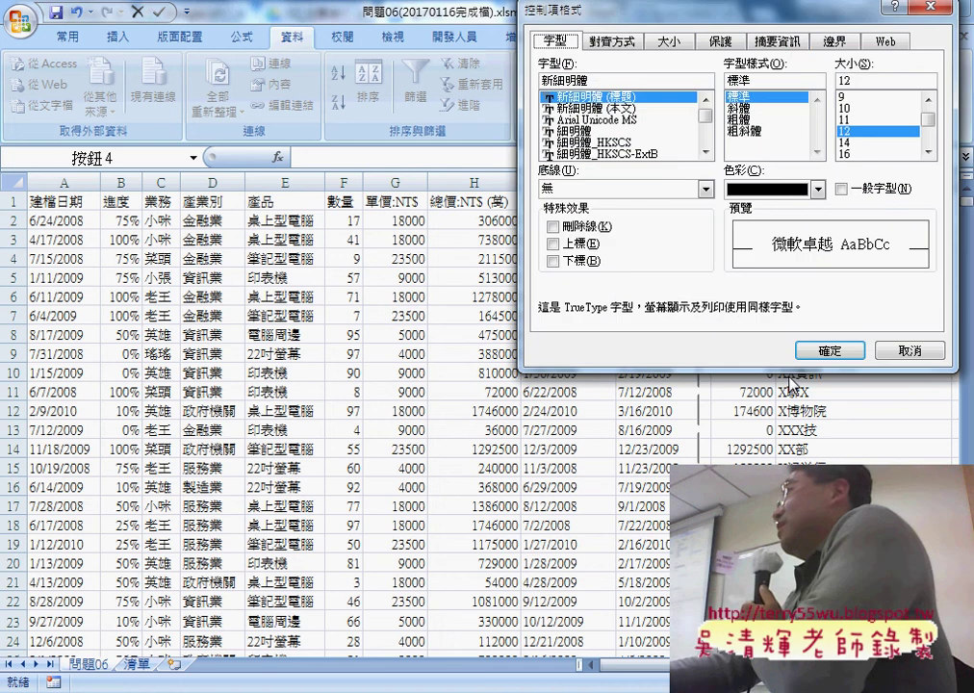
left_click(791, 43)
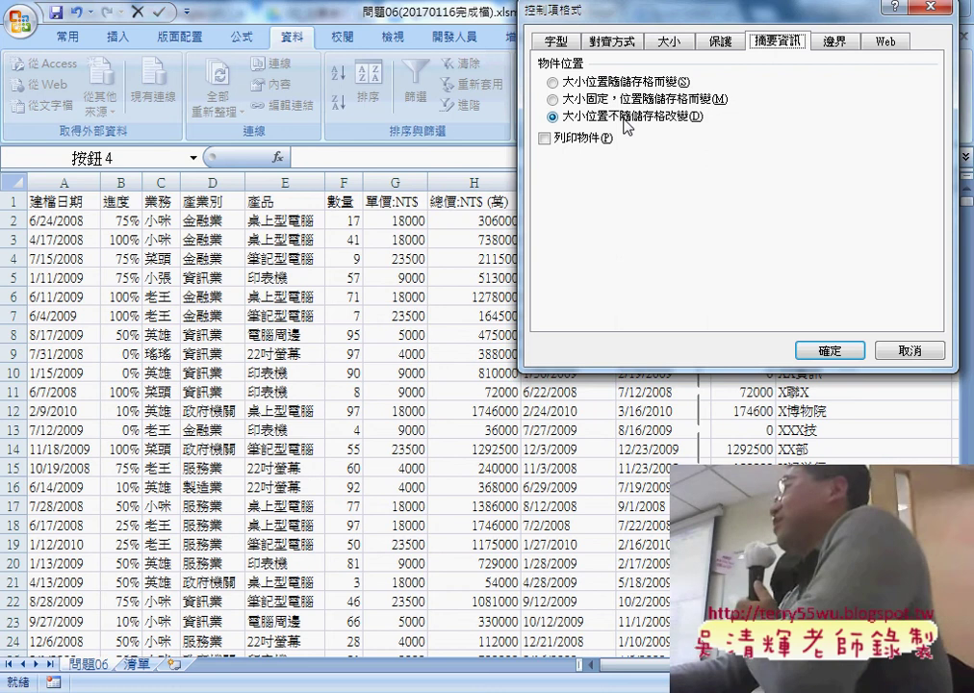
left_click(830, 350)
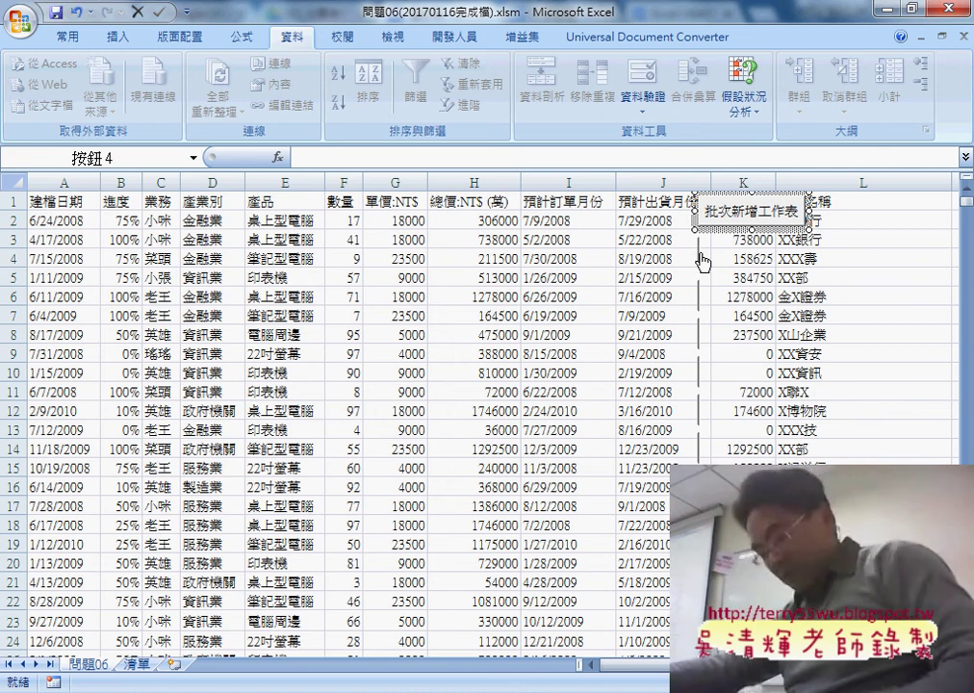
left_click(704, 261)
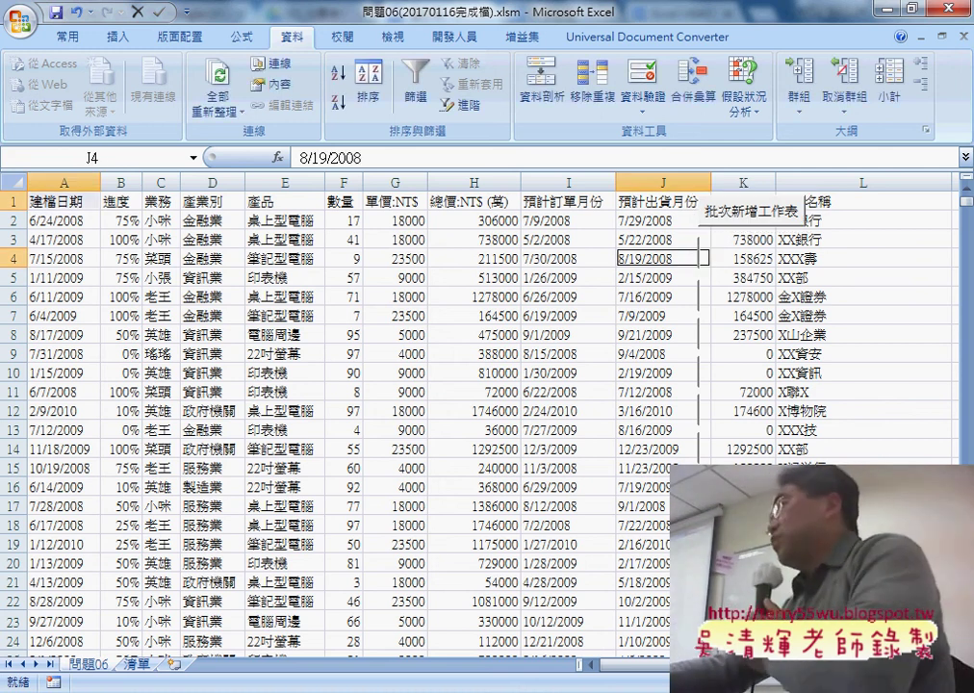
left_click(693, 453, "ctrl")
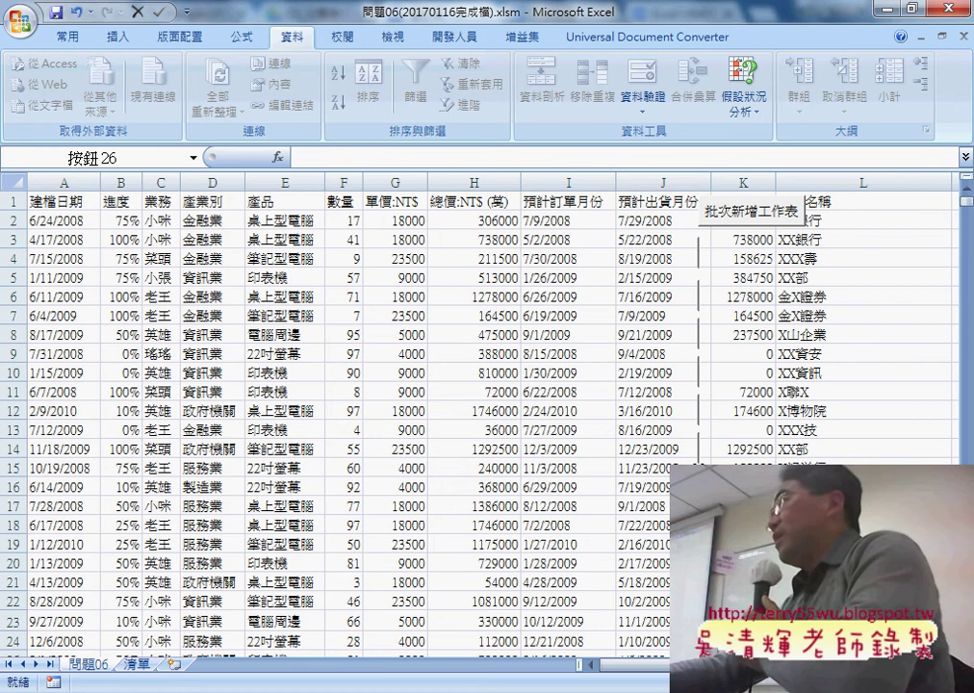
left_click_drag(680, 416, 681, 424)
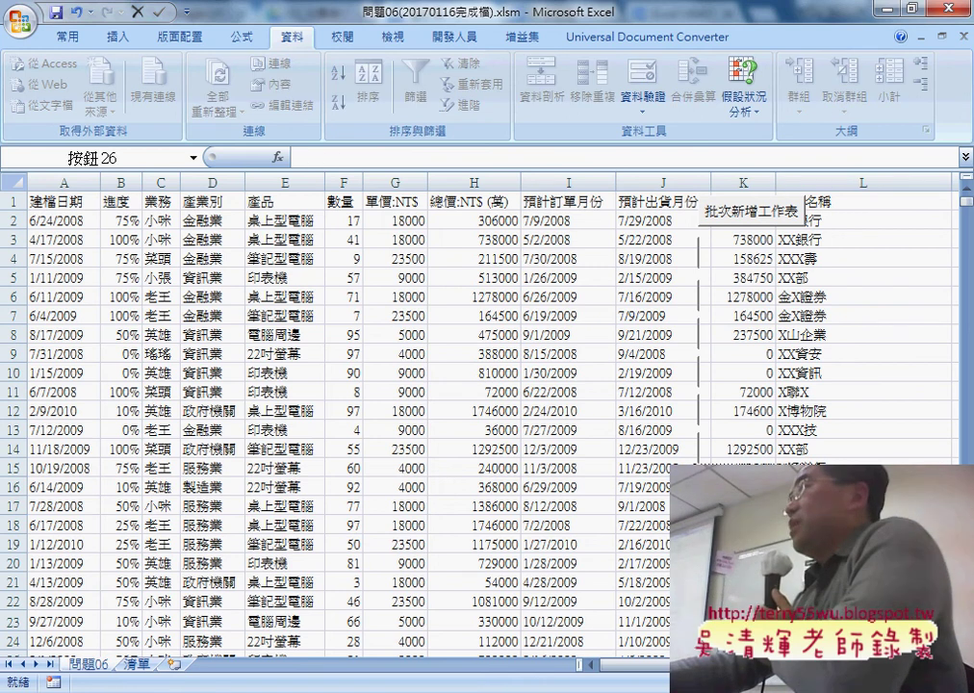
Step: Open the 更新資料 macro code and highlight the clear-data step, cloud import block and $A$1 destination
left_click(905, 369)
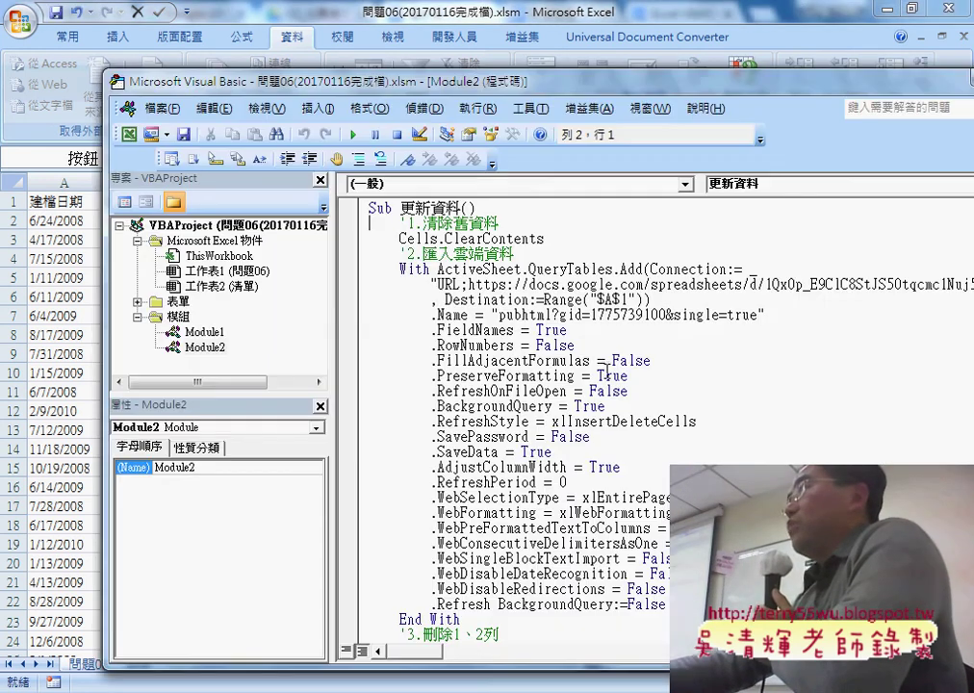
left_click_drag(478, 84, 333, 35)
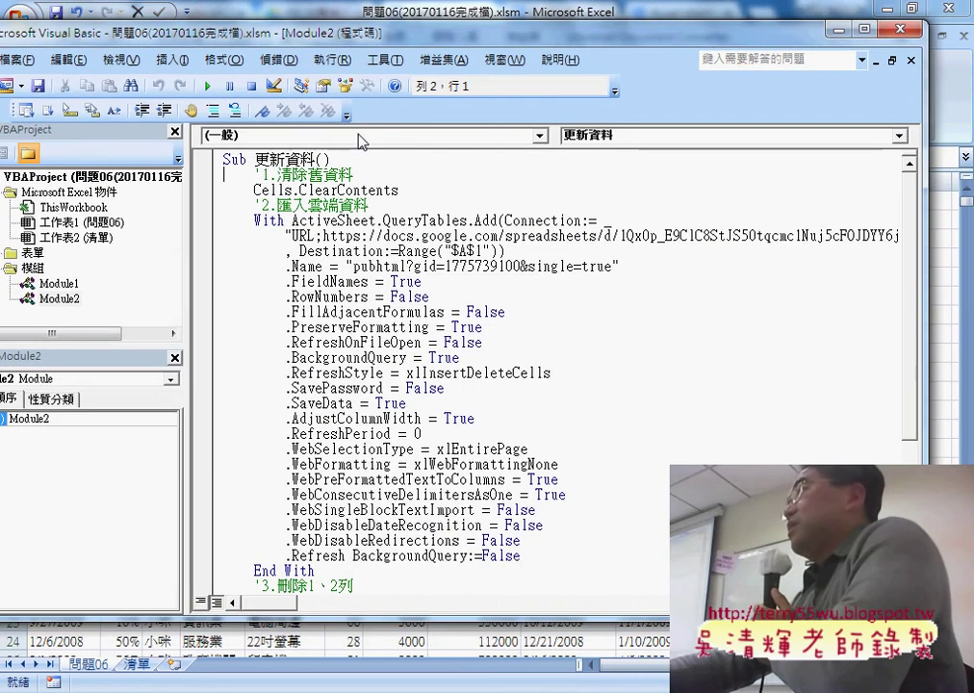
mouse_move(255, 175)
left_mouse_down()
mouse_move(370, 175)
mouse_move(224, 177)
left_mouse_up()
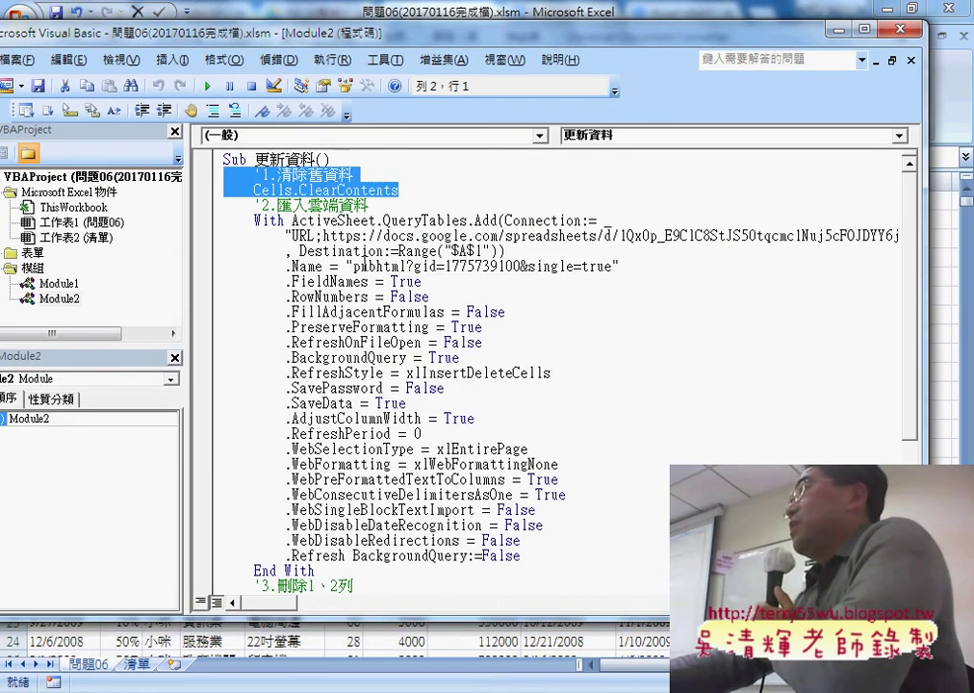
mouse_move(231, 207)
left_mouse_down()
mouse_move(210, 239)
mouse_move(248, 472)
left_mouse_up()
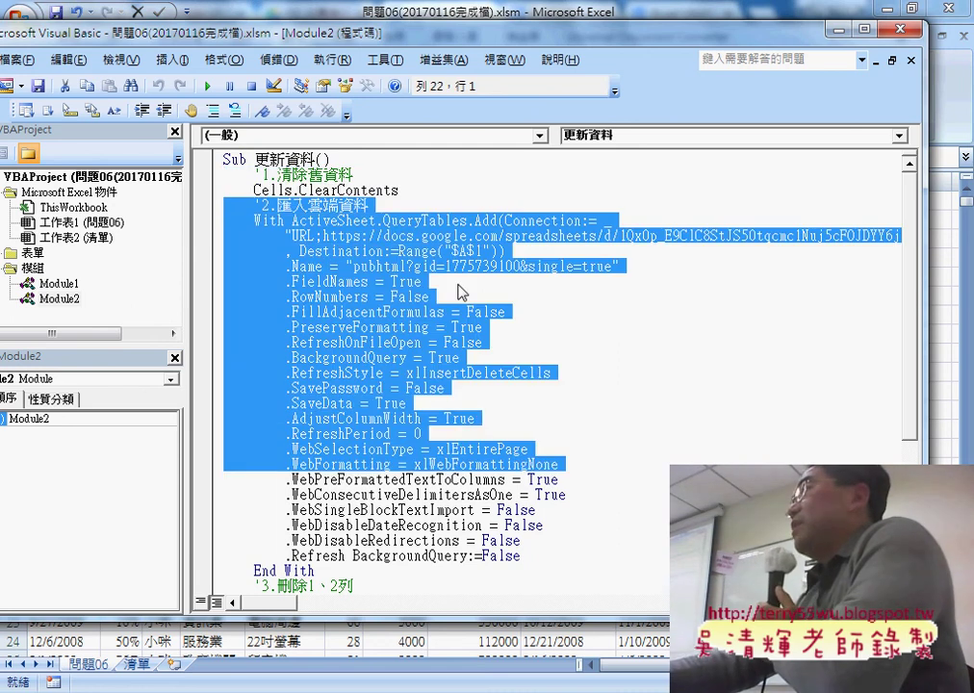
left_click_drag(490, 251, 444, 250)
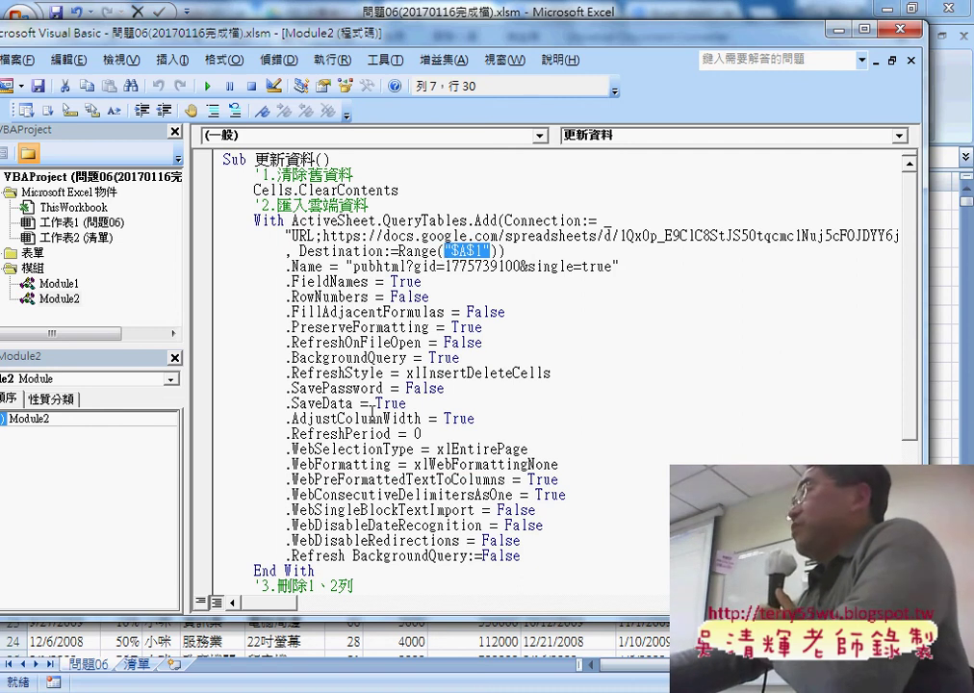
Step: Highlight the delete rows 1–2, autofit A:L, select A1 lines and the XMLHTTP sub, then close the editor
scroll(293, 329, "down", 2)
scroll(293, 329, "down", 2)
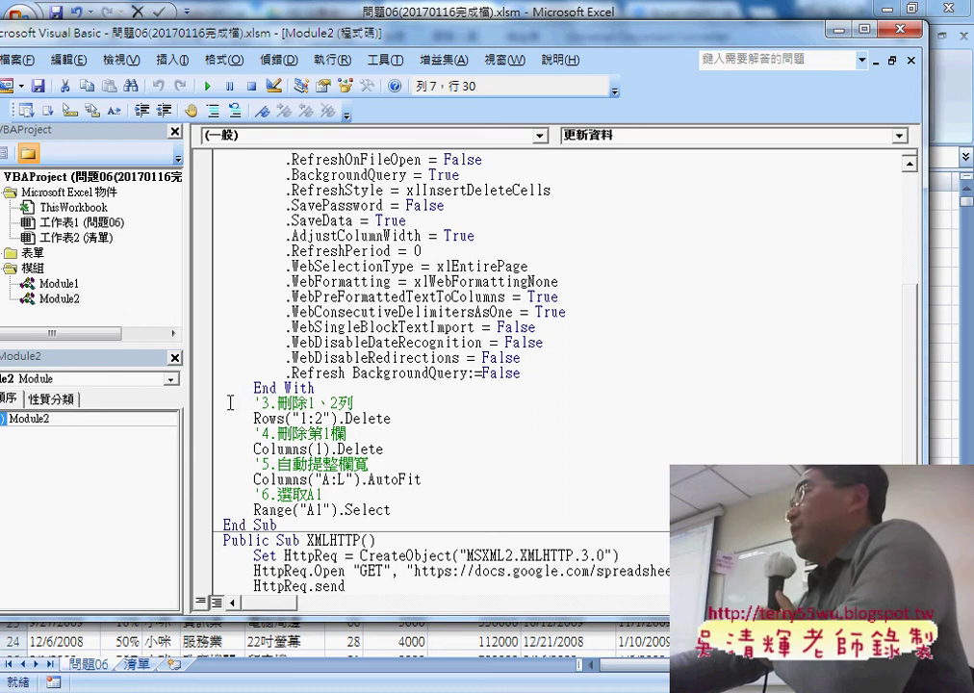
left_click_drag(231, 403, 407, 420)
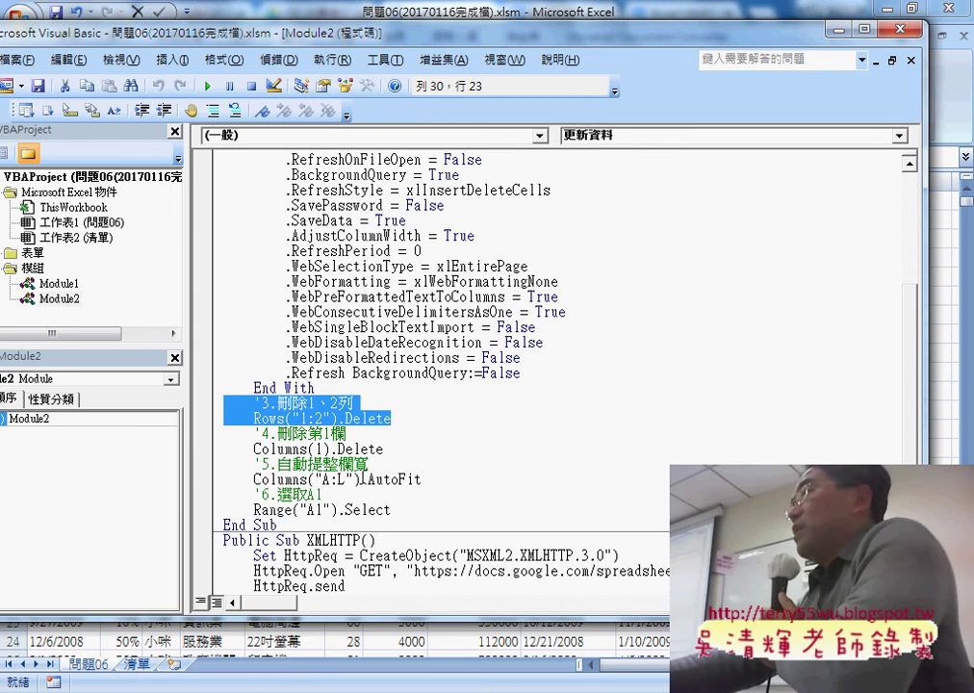
left_click_drag(390, 479, 230, 474)
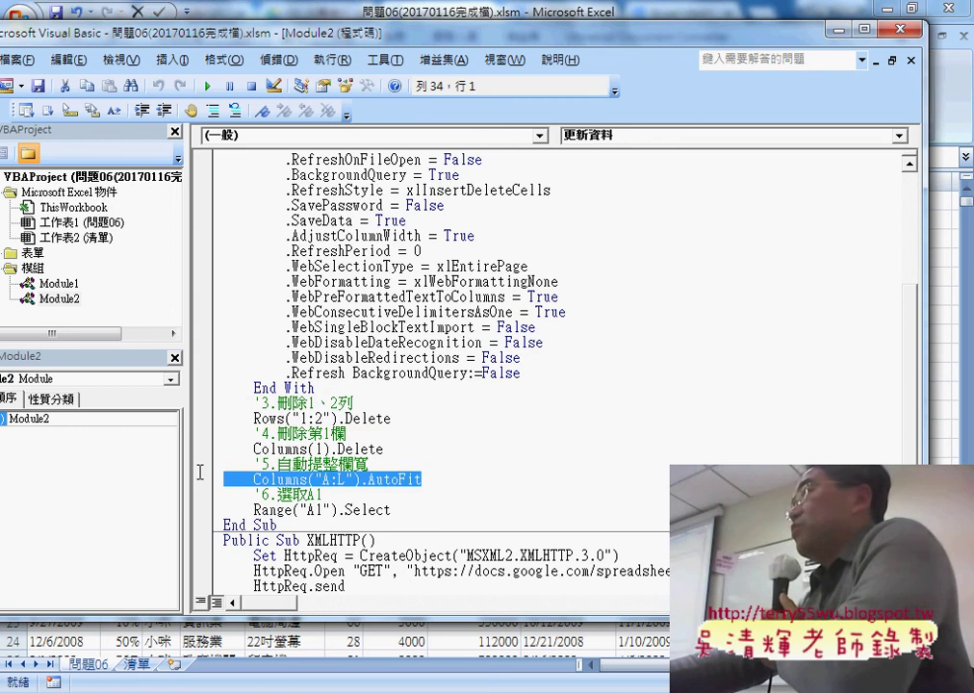
left_click_drag(401, 512, 232, 513)
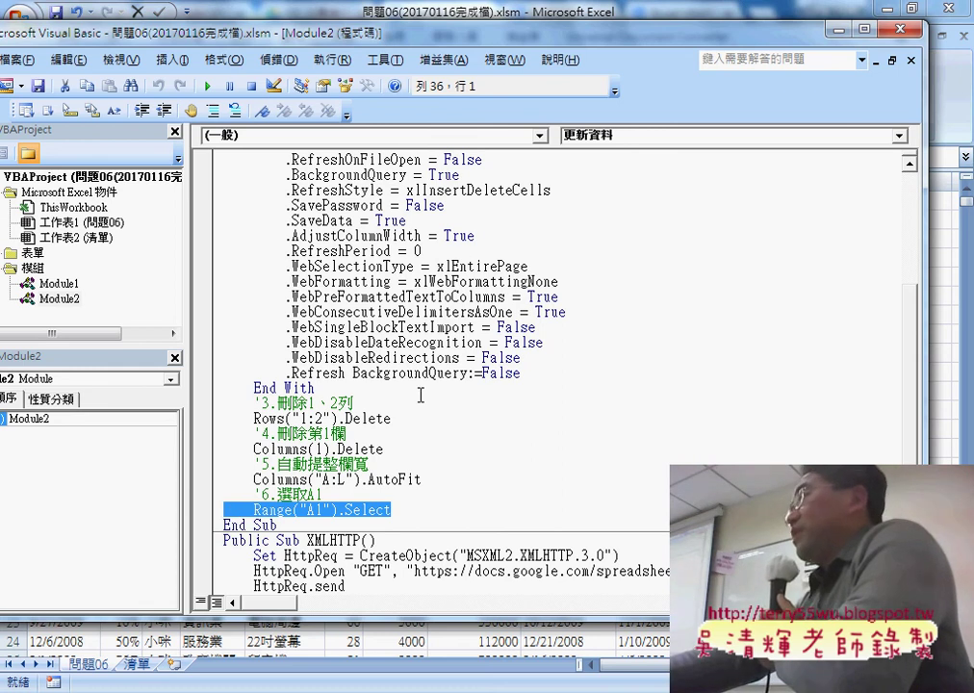
scroll(421, 395, "down", 1)
left_click_drag(308, 493, 356, 494)
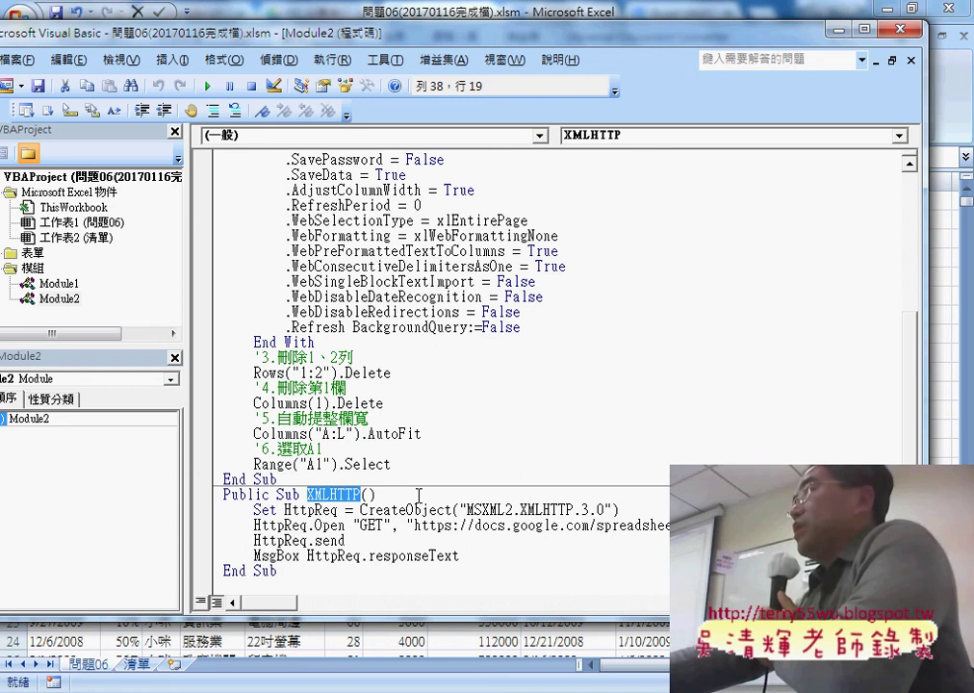
left_click(901, 29)
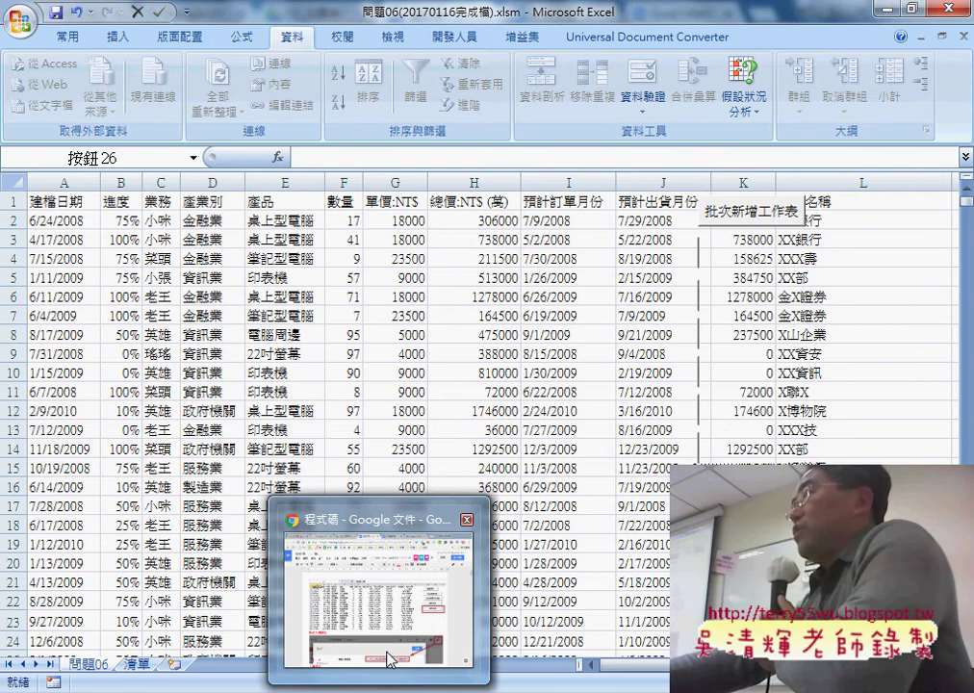
Step: Bring the Google Docs 程式碼 notes forward and scroll to the upload screenshots
left_click(323, 491)
scroll(557, 508, "down", 3)
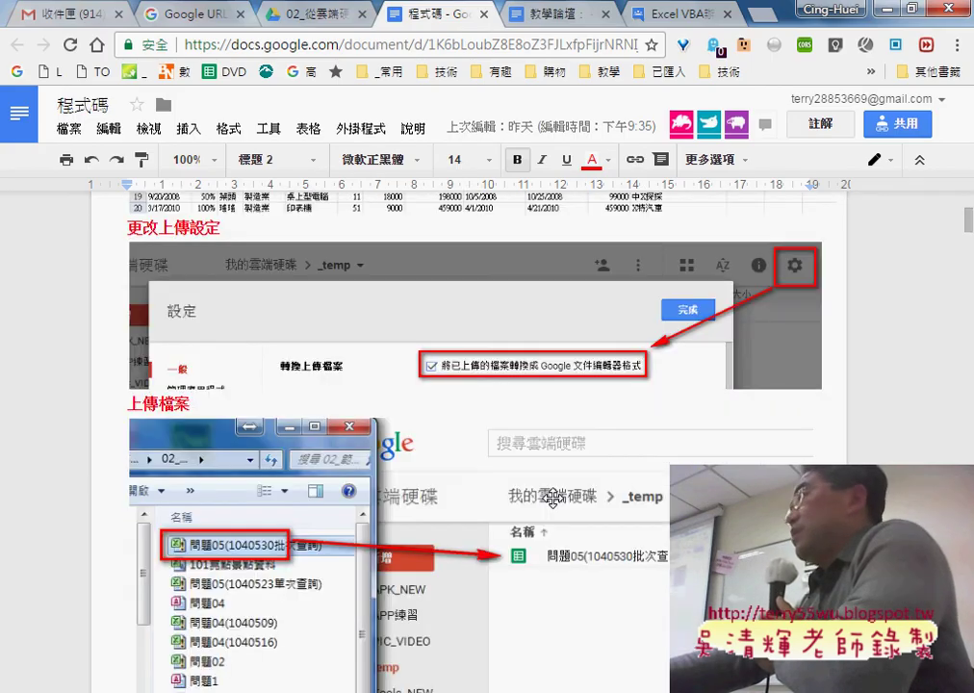
scroll(552, 496, "down", 1)
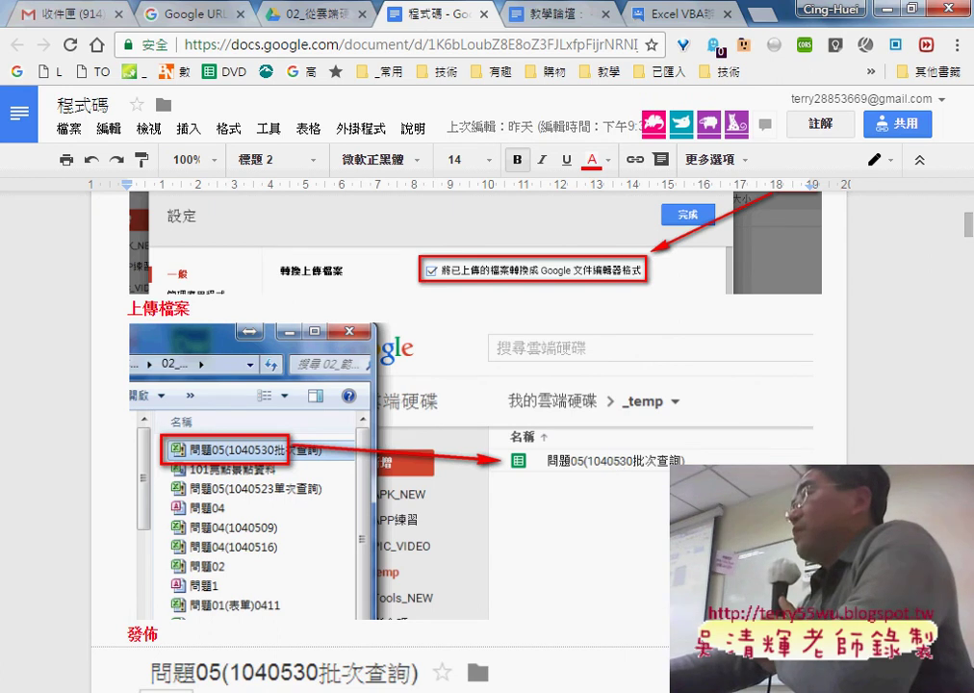
Step: Bring up the 02_範例93 Explorer folder and select 問題05.xlsx
mouse_move(227, 690)
left_click(337, 615)
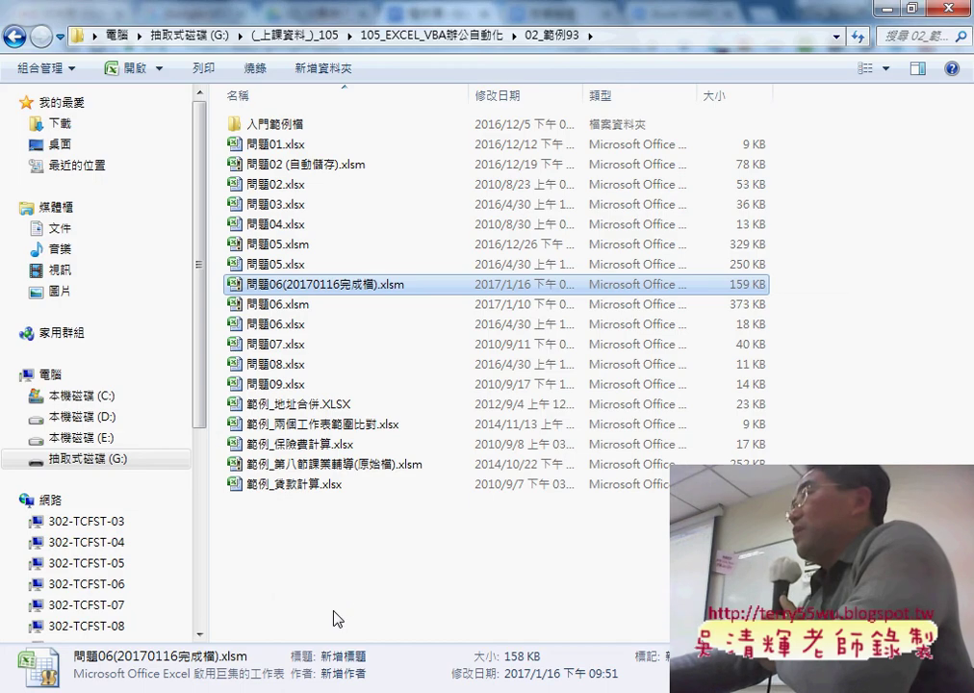
left_click(295, 270)
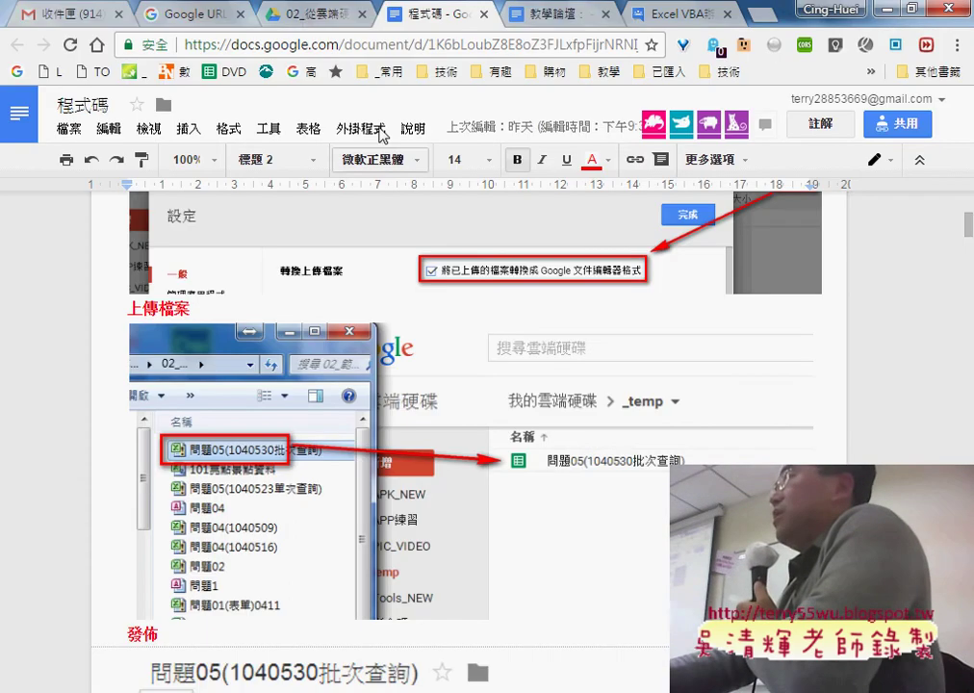
Step: Switch to the browser tab showing the 02_從雲端硬碟下載資料 Drive folder
left_click(306, 19)
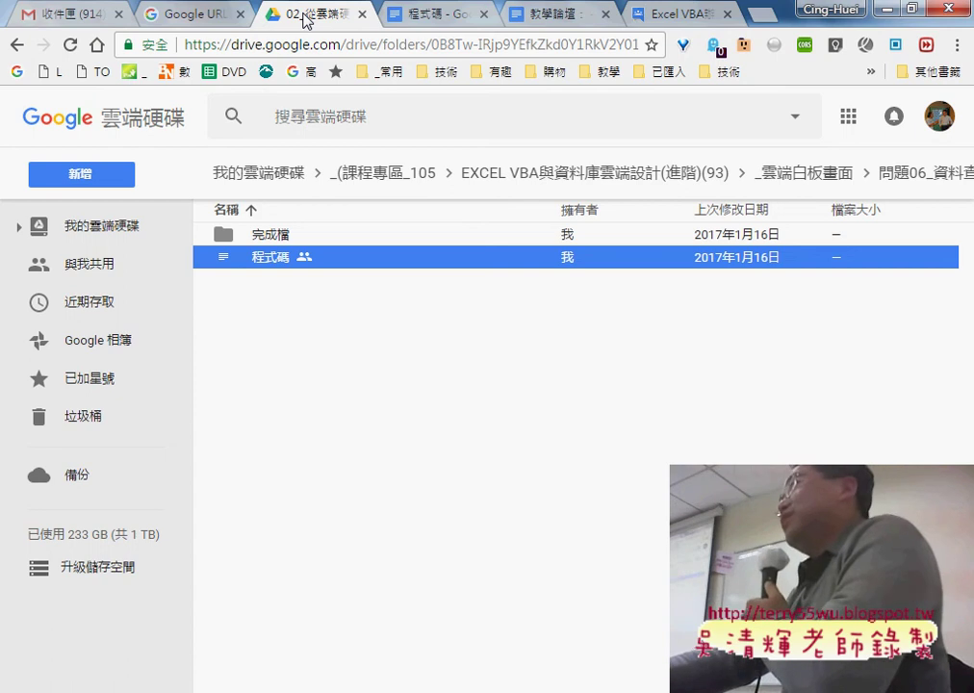
Step: Go to Drive from the apps launcher and open the 升級儲存空間 storage page
left_click(846, 120)
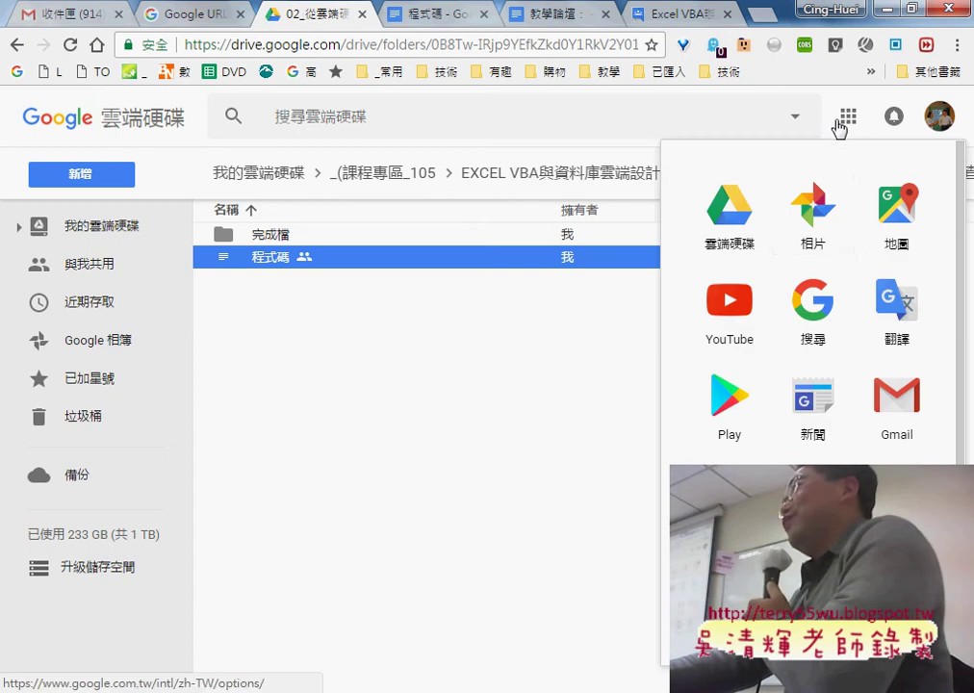
left_click(725, 222)
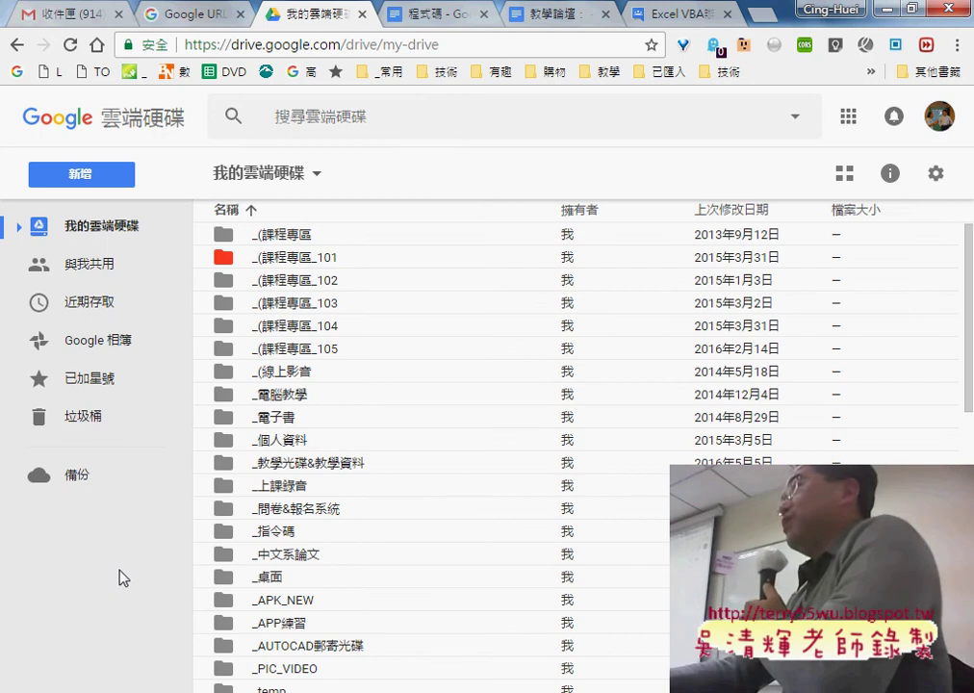
left_click(116, 576)
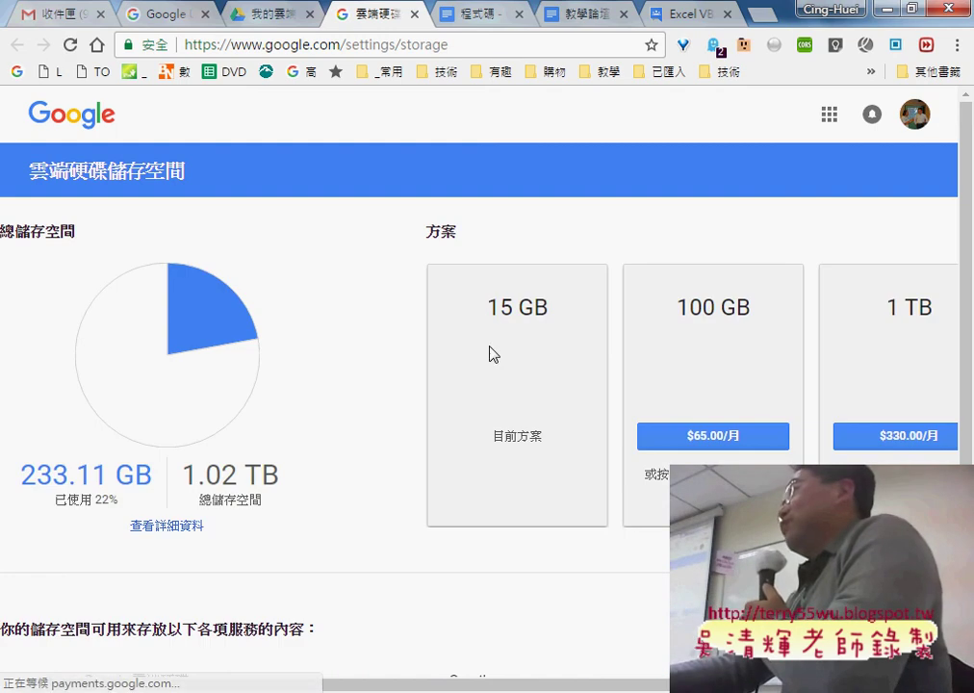
Step: Highlight the 15 GB current plan, 1.02 TB total and 233 GB used, and open the apps launcher
left_click_drag(489, 308, 550, 310)
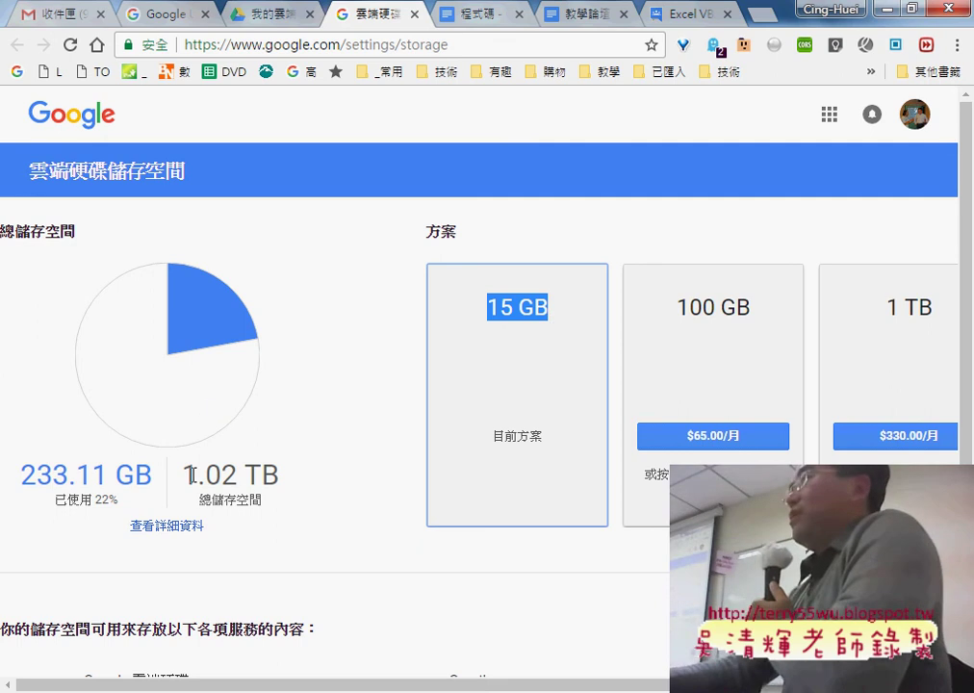
left_click_drag(191, 473, 287, 483)
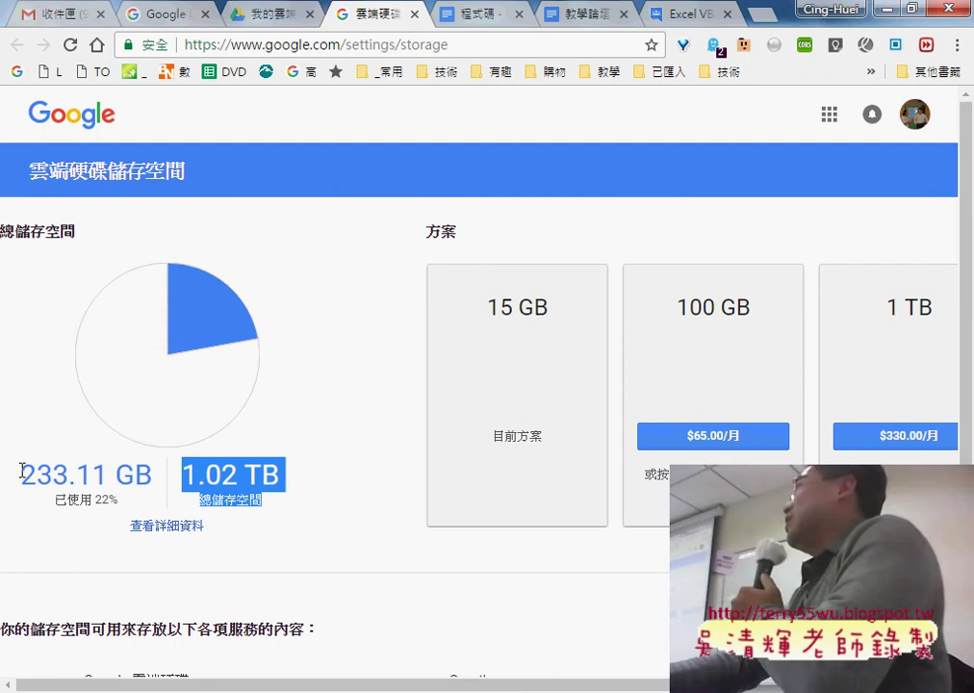
left_click_drag(21, 471, 65, 475)
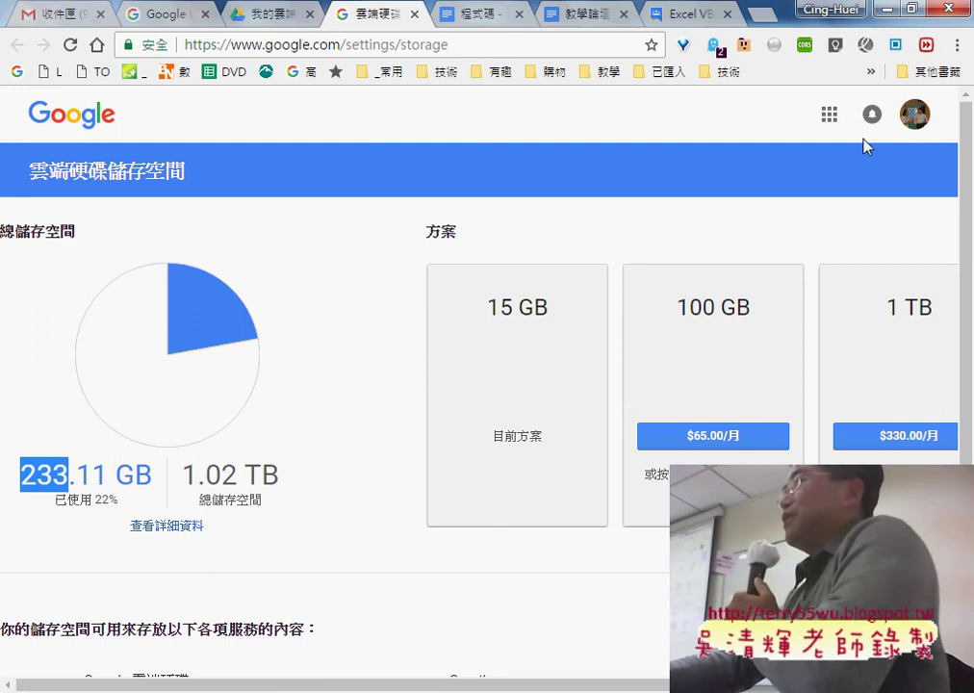
left_click(832, 120)
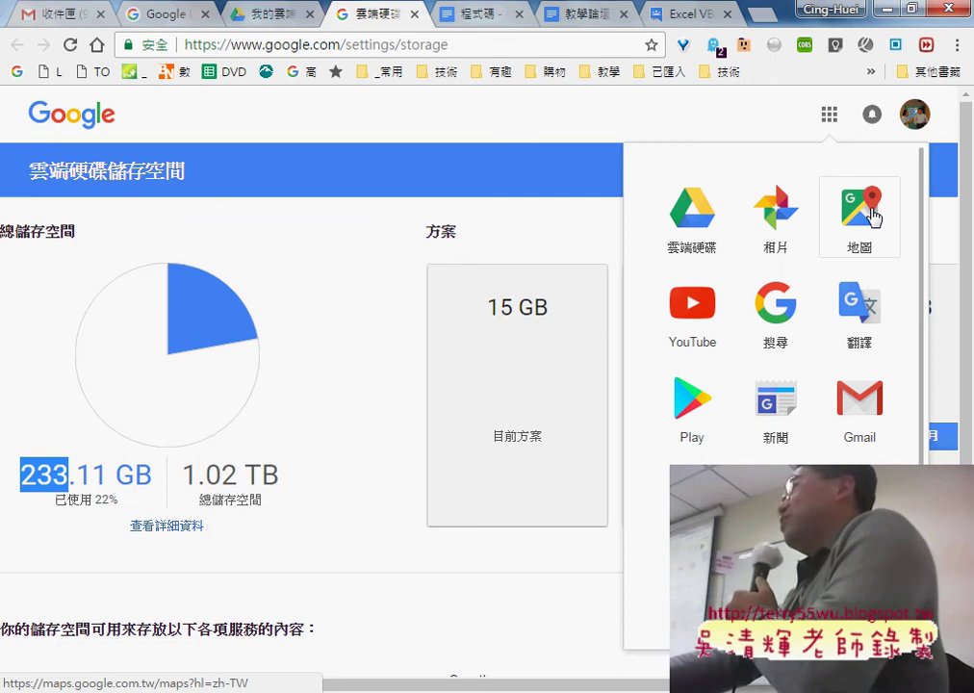
Step: Open Google Maps on central Taipei, show its side menu, and dismiss the notification prompt
left_click(874, 218)
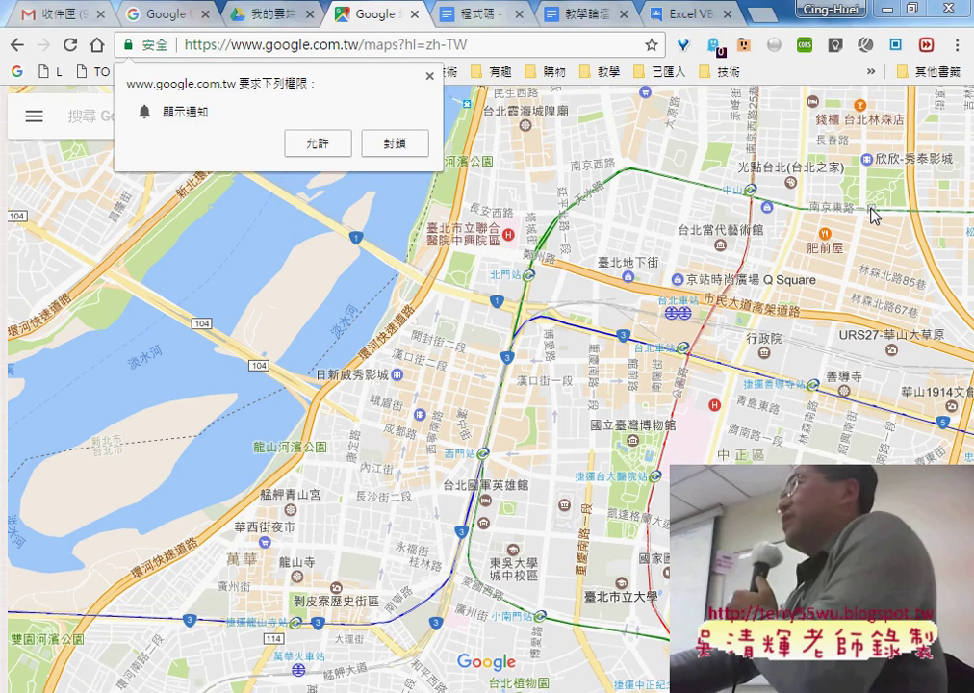
left_click(32, 119)
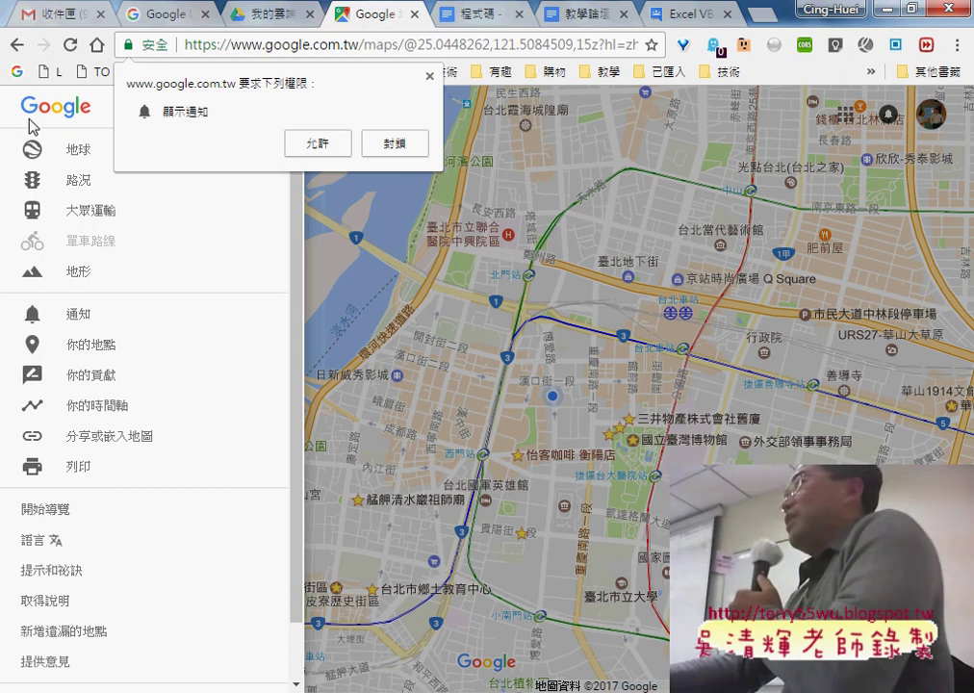
left_click(429, 76)
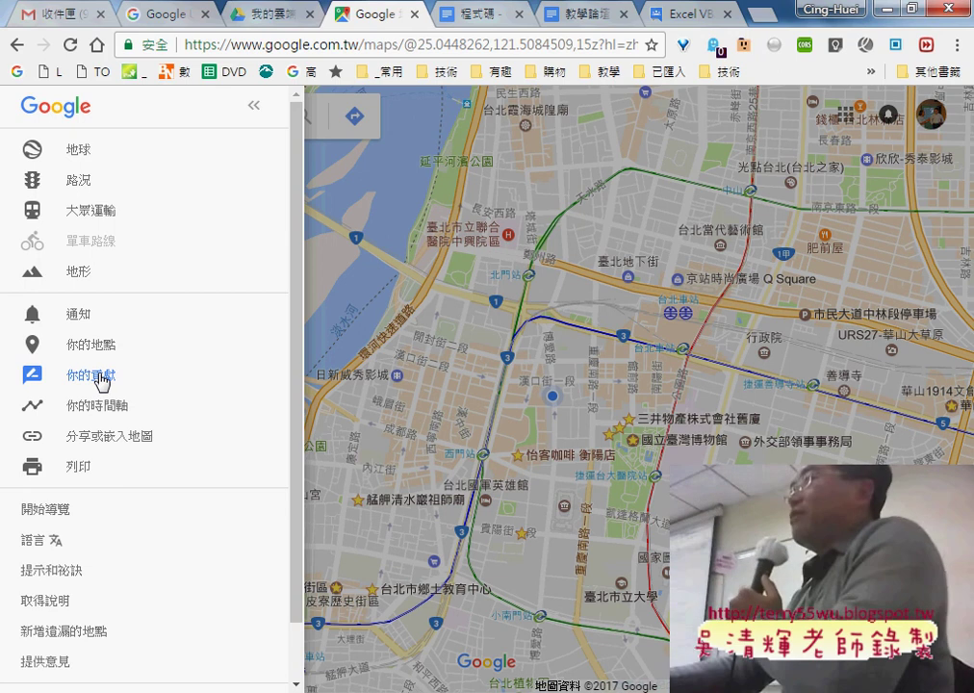
Step: Open 你的貢獻 and view the level 5 Local Guide details, highlighting 您的紀錄輝煌
left_click(103, 381)
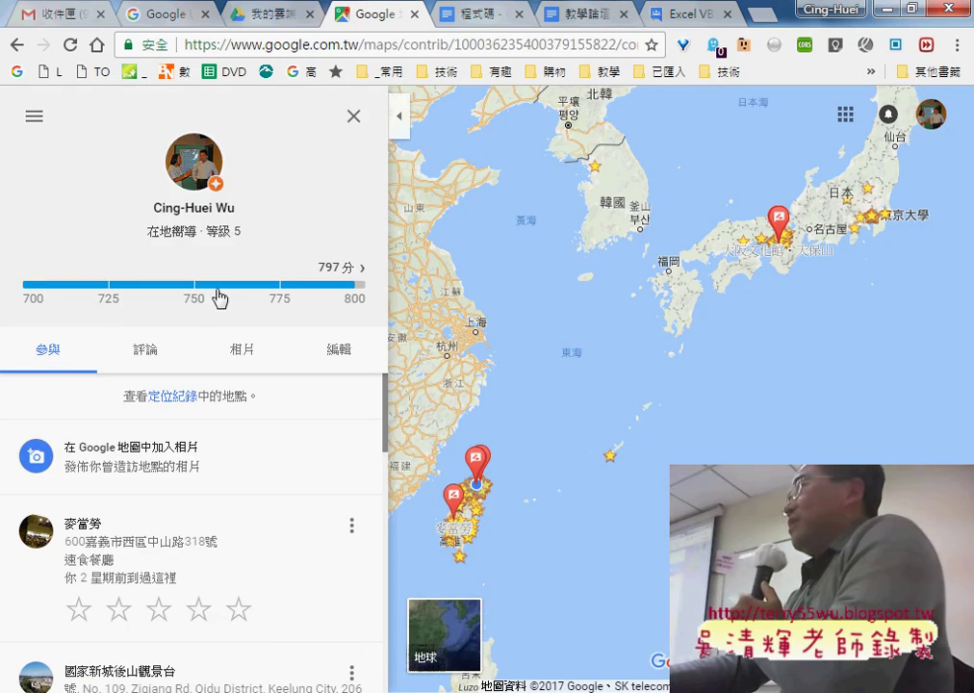
left_click(219, 299)
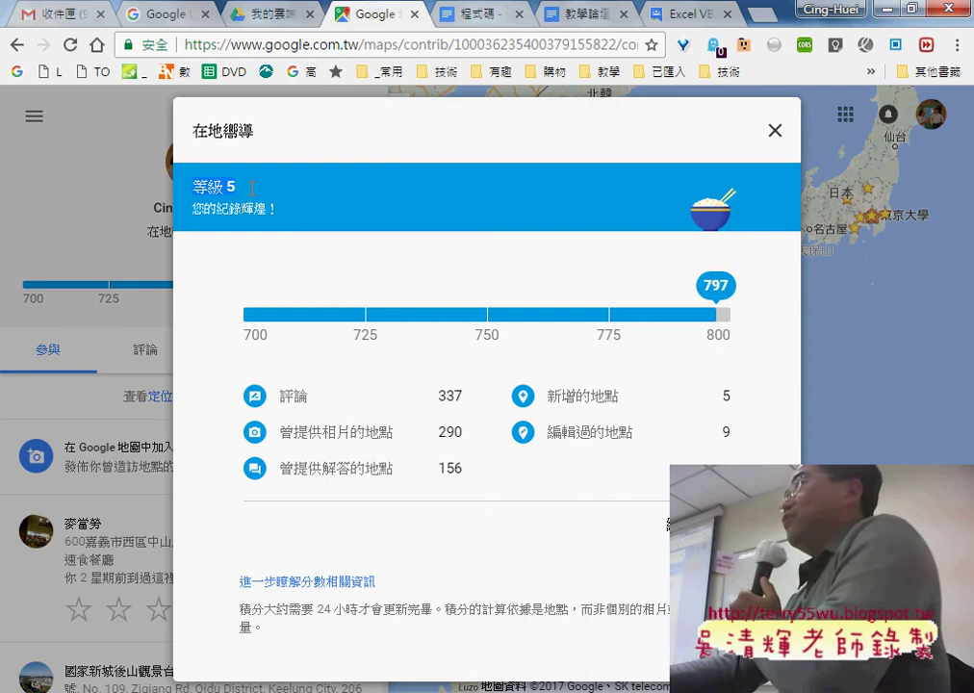
left_click_drag(197, 210, 262, 208)
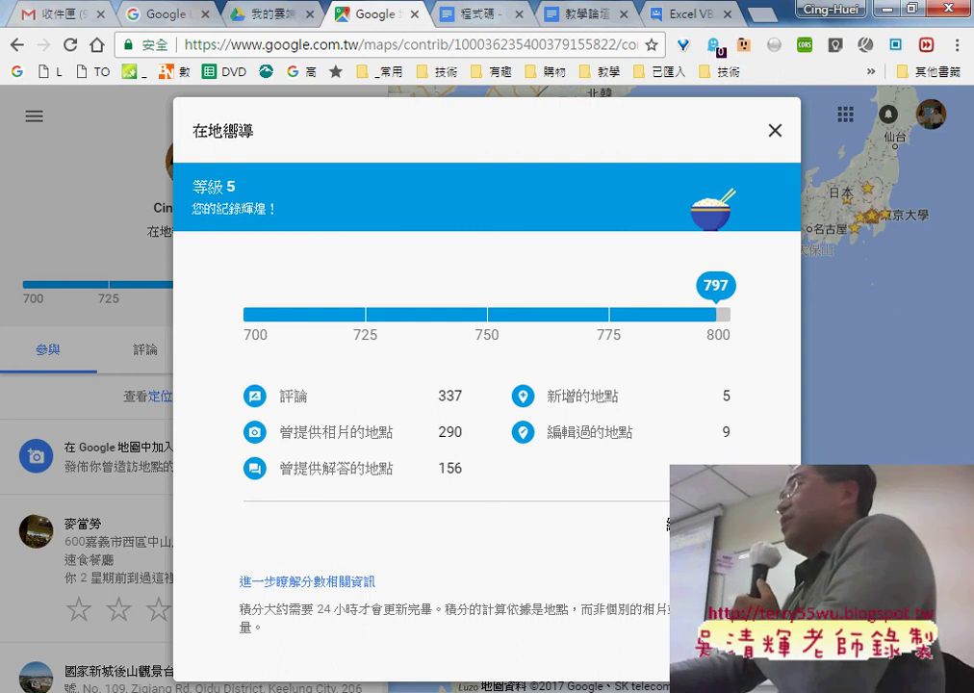
Step: Toggle the photo sort between 觀看次數 and 日期, then highlight the 3,305,428 total views
left_click(784, 137)
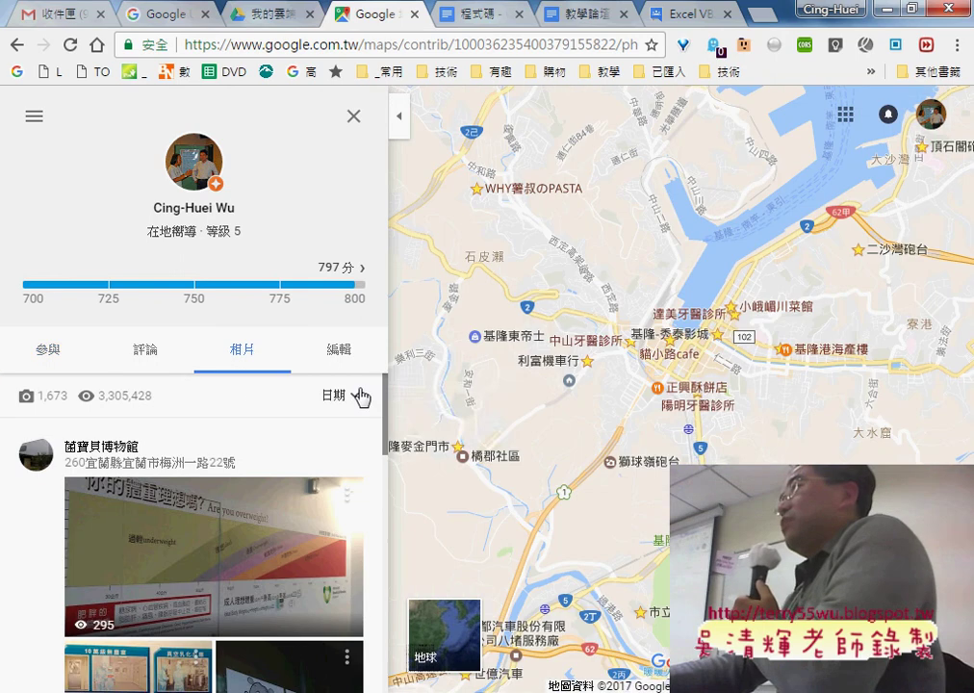
left_click(358, 396)
left_click(365, 425)
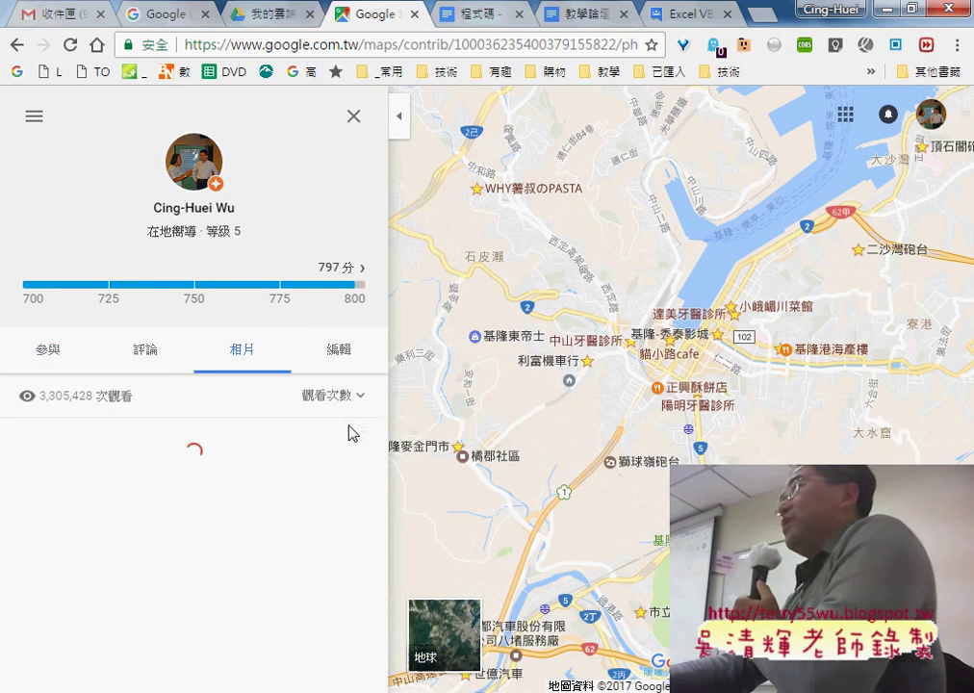
left_click(341, 396)
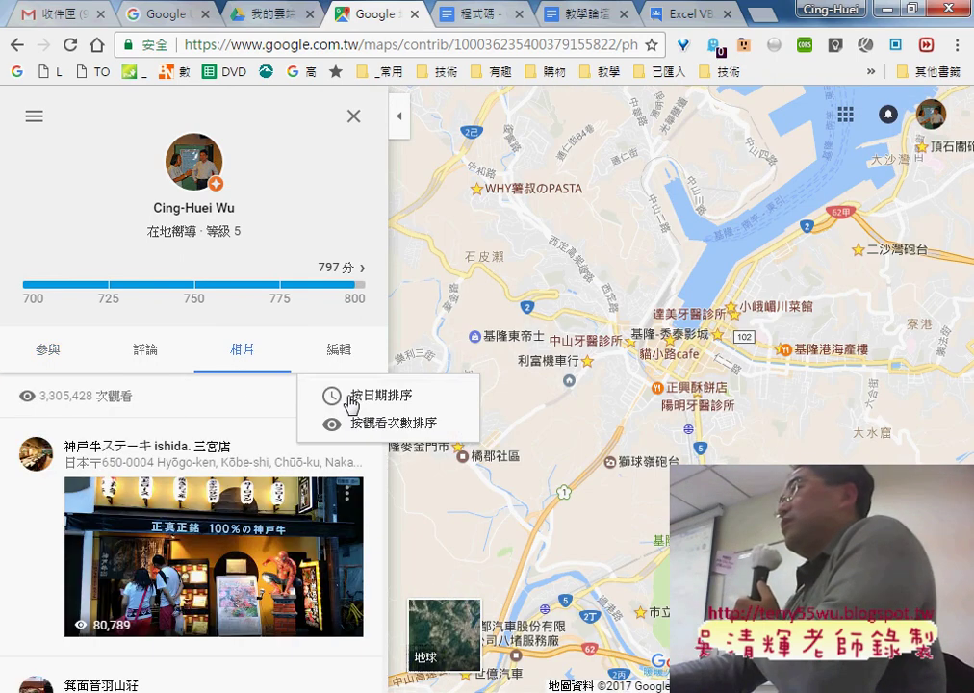
left_click(366, 402)
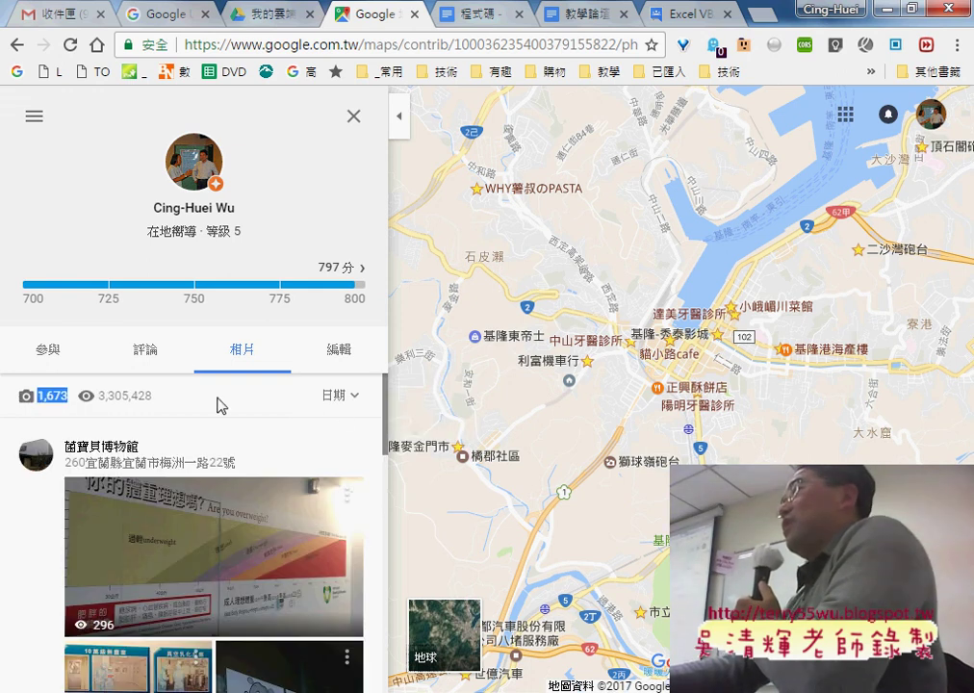
left_click(339, 396)
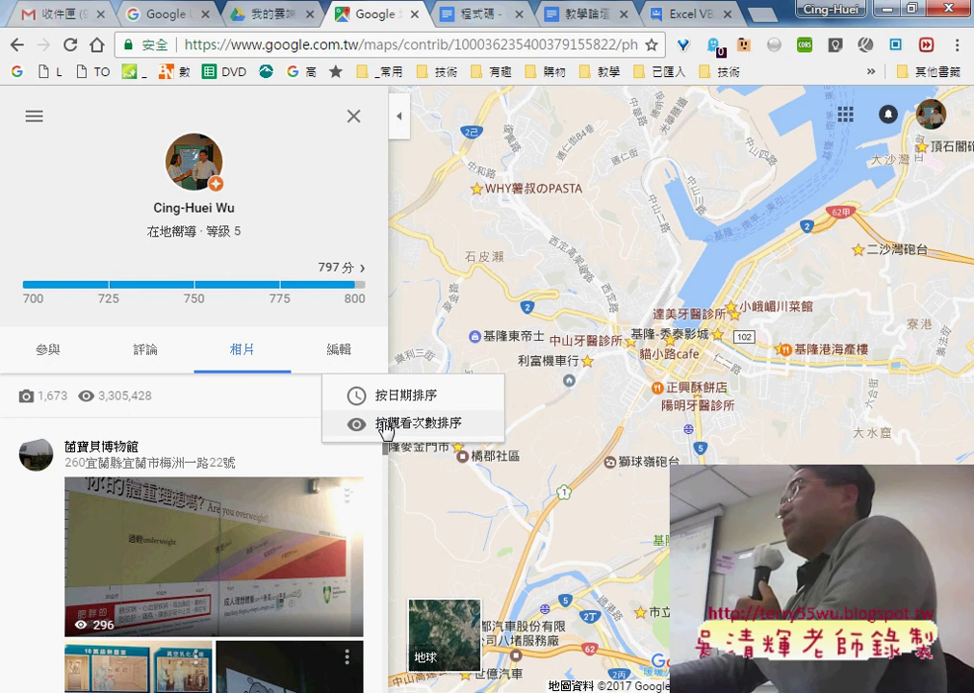
left_click(385, 423)
left_click_drag(35, 395, 139, 402)
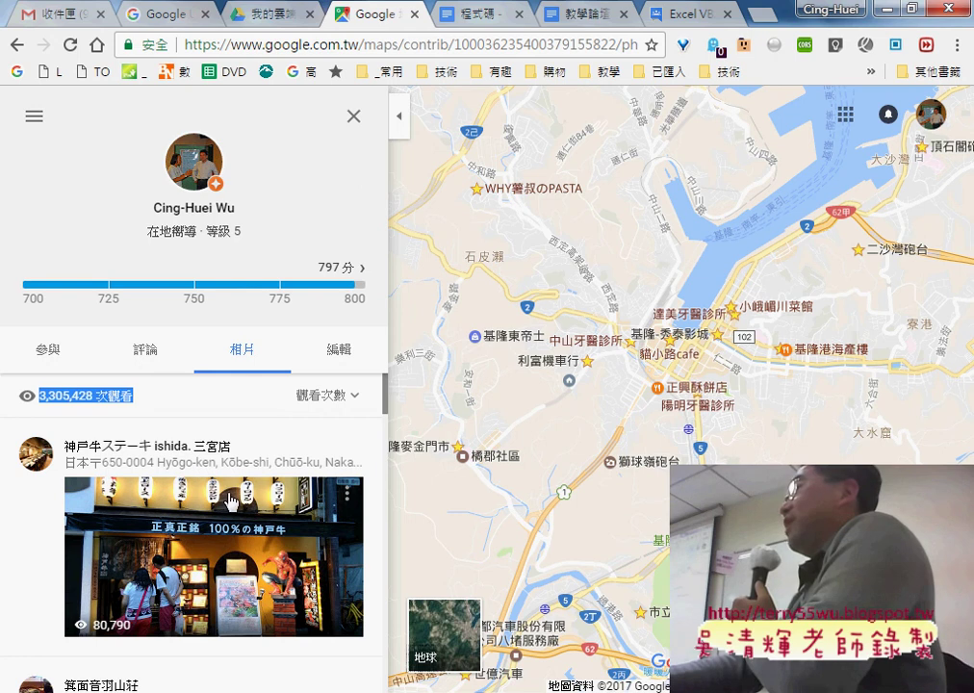
Step: View the 箕面音羽山荘 photo full size and return to the photo list
scroll(231, 500, "down", 3)
scroll(243, 489, "up", 2)
scroll(243, 489, "down", 2)
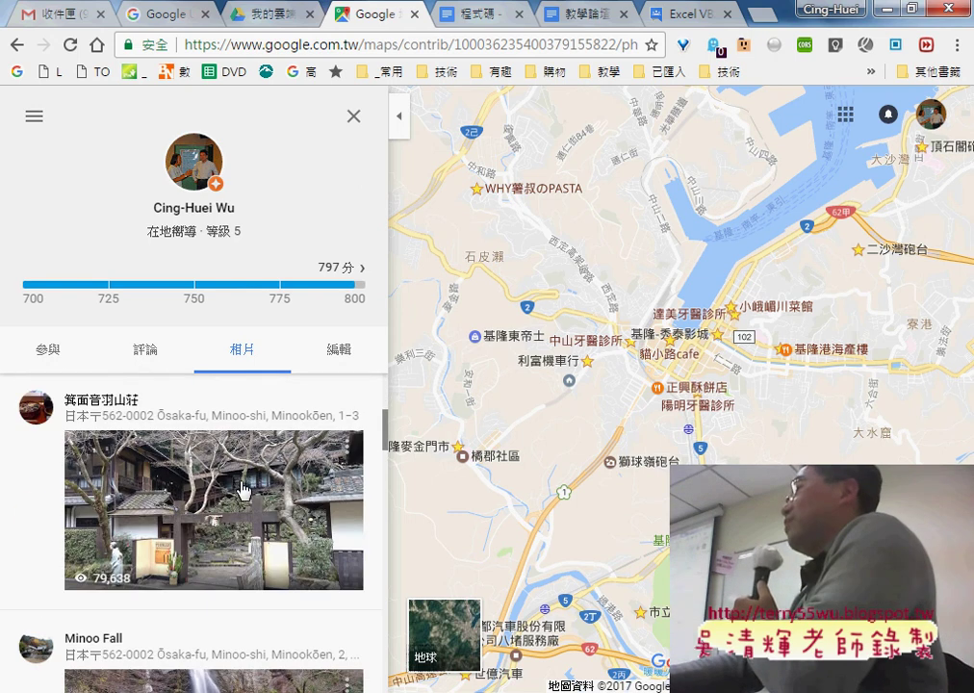
mouse_move(343, 458)
left_click(257, 464)
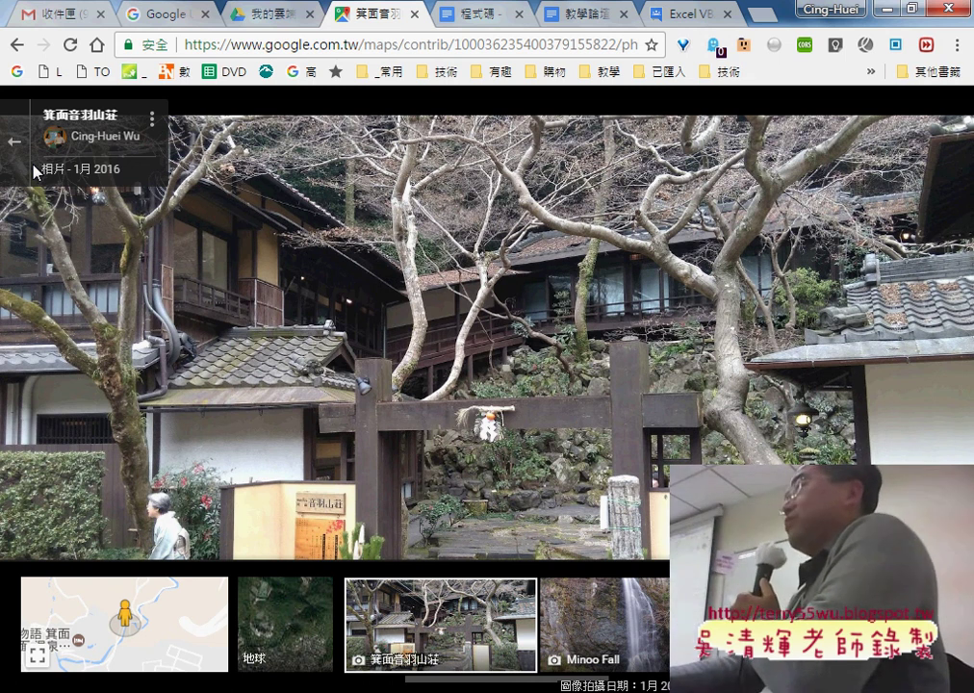
left_click(15, 143)
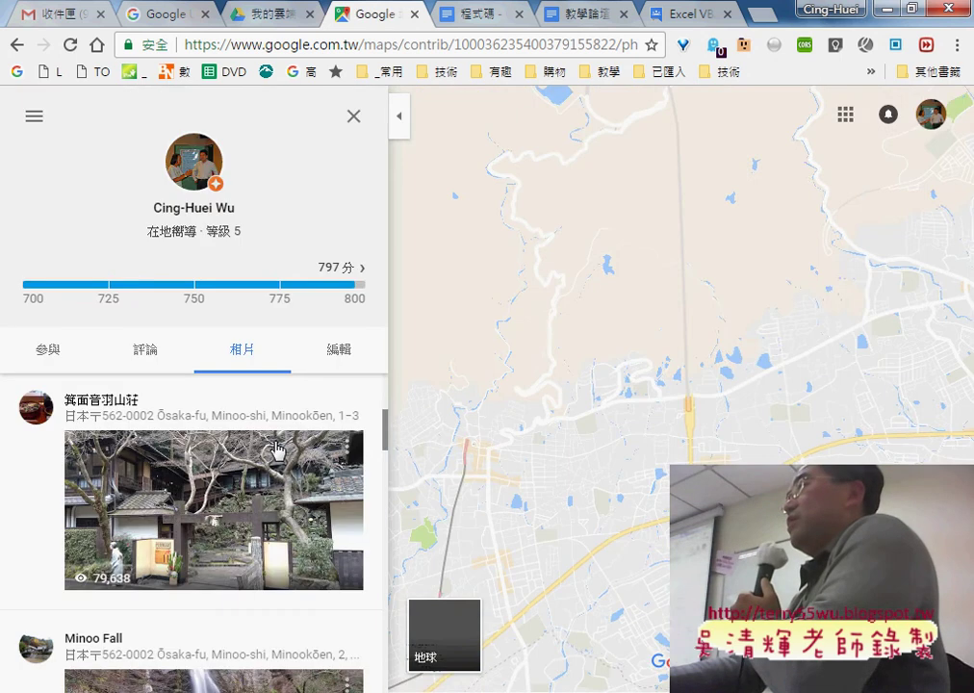
Step: Open the review and photos page for 神戸牛ステーキ ishida. 三宮店
scroll(368, 416, "up", 2)
scroll(365, 415, "up", 2)
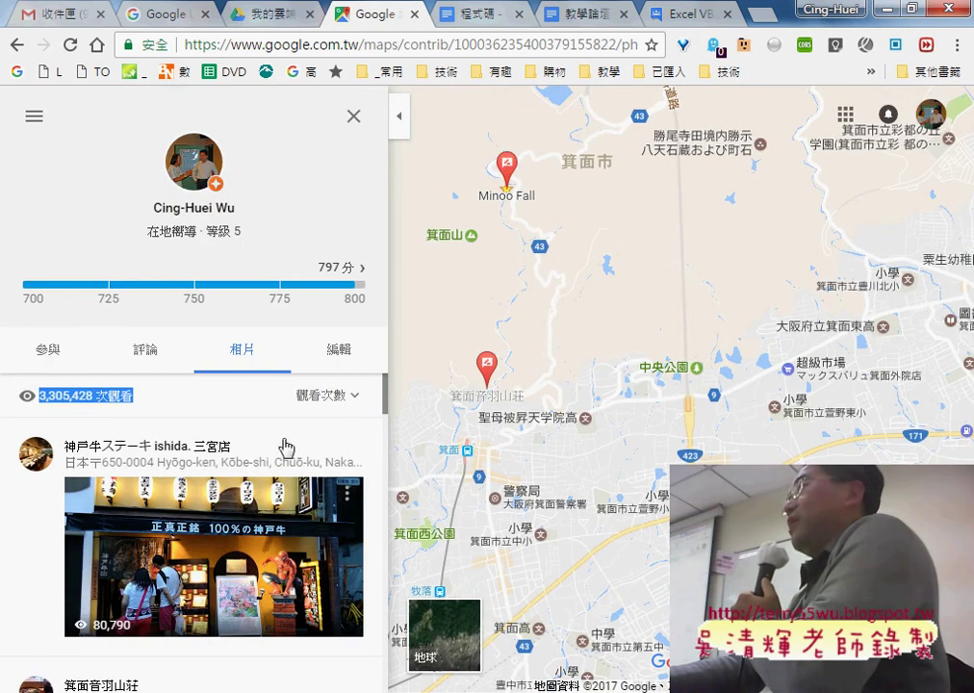
left_click_drag(231, 453, 58, 448)
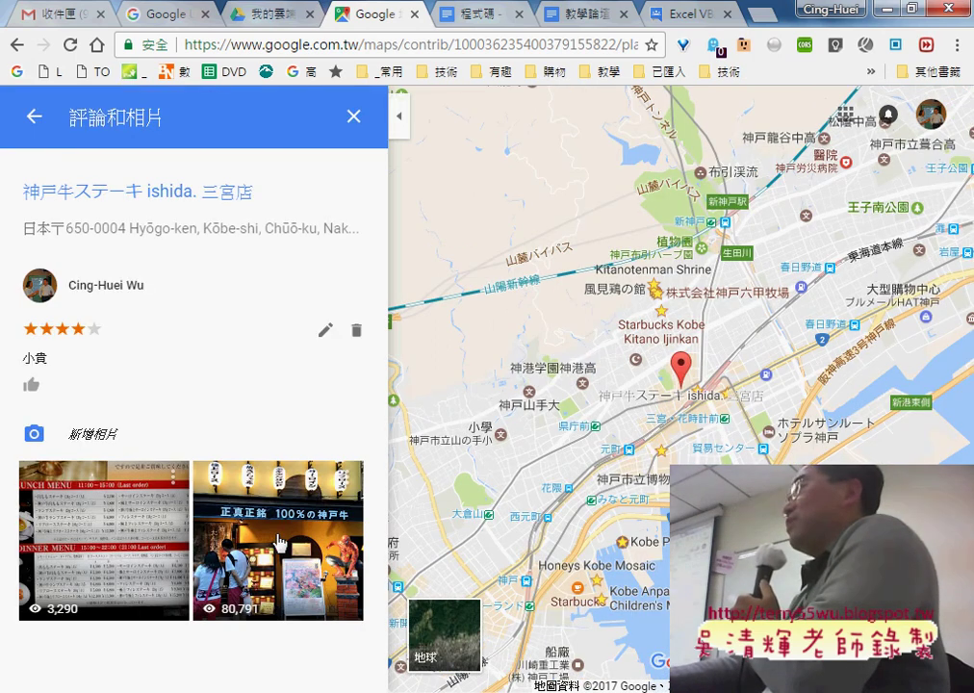
left_click(113, 542)
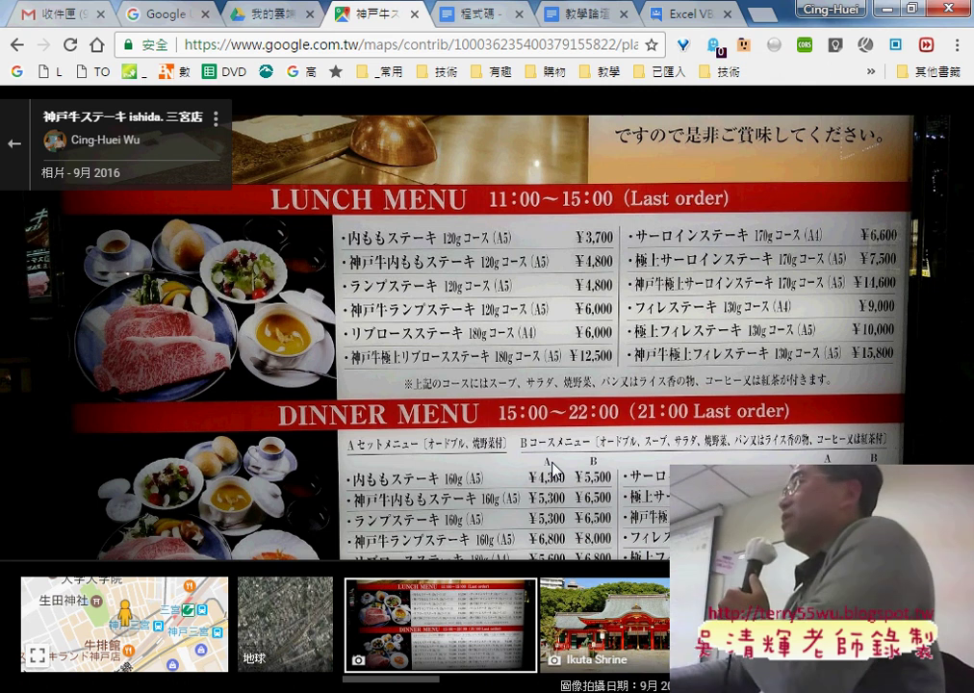
left_click(15, 151)
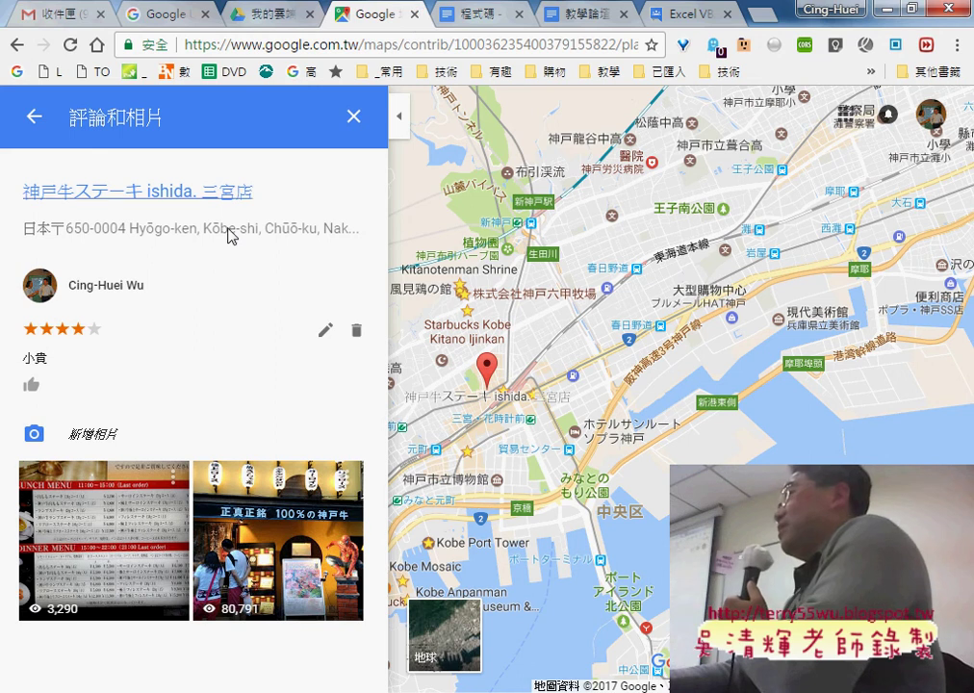
Step: Zoom the map out from Kobe and pan it east to the Kanto region
scroll(686, 337, "down", 1)
scroll(686, 337, "down", 1)
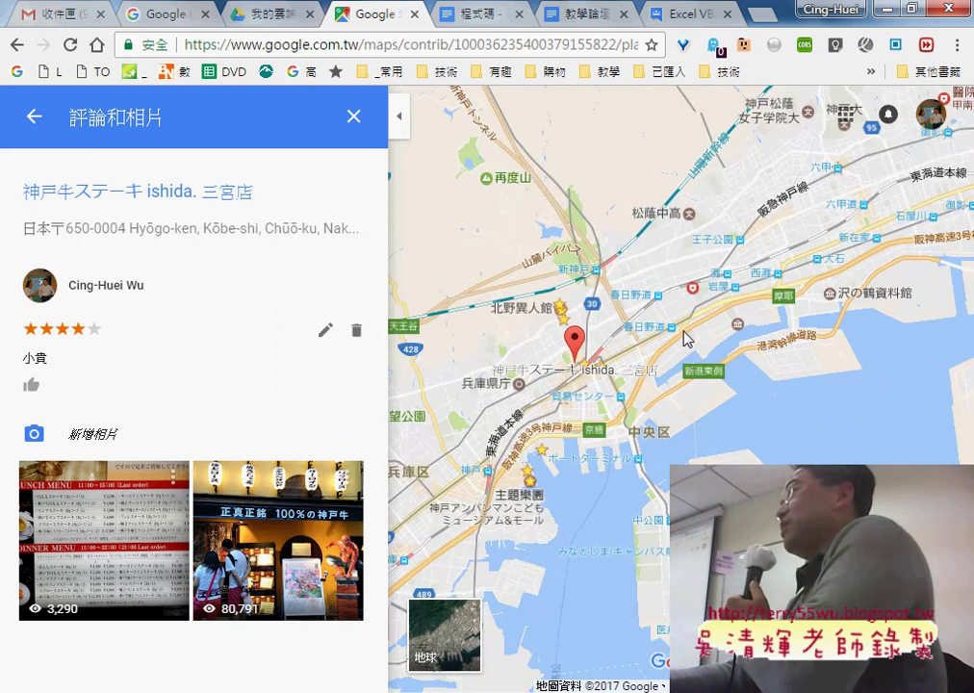
scroll(686, 337, "down", 1)
scroll(666, 344, "down", 1)
scroll(654, 348, "down", 1)
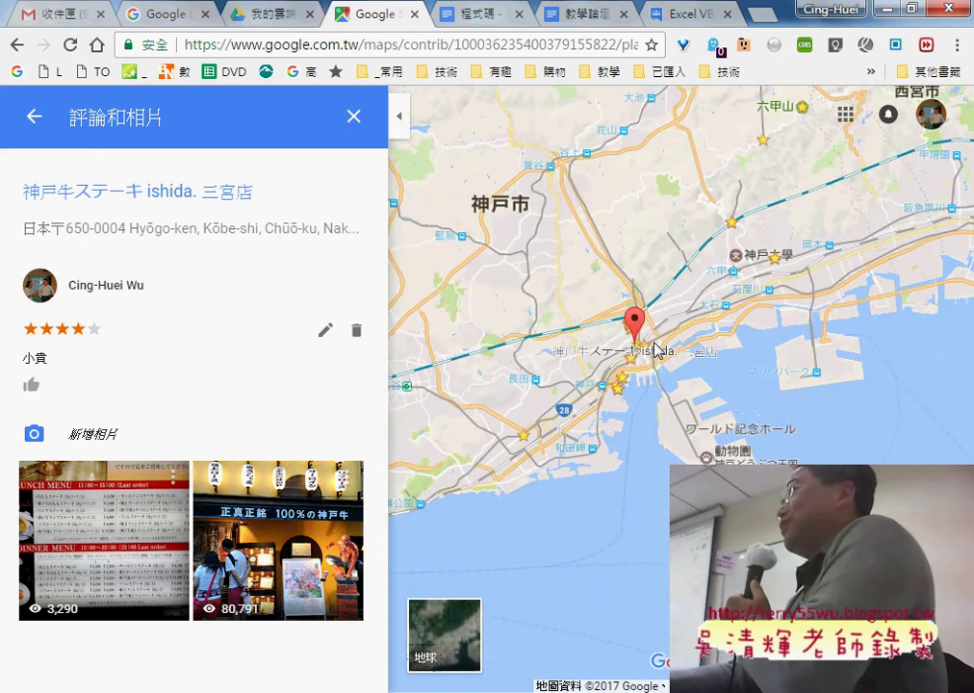
scroll(654, 350, "down", 1)
scroll(655, 349, "down", 1)
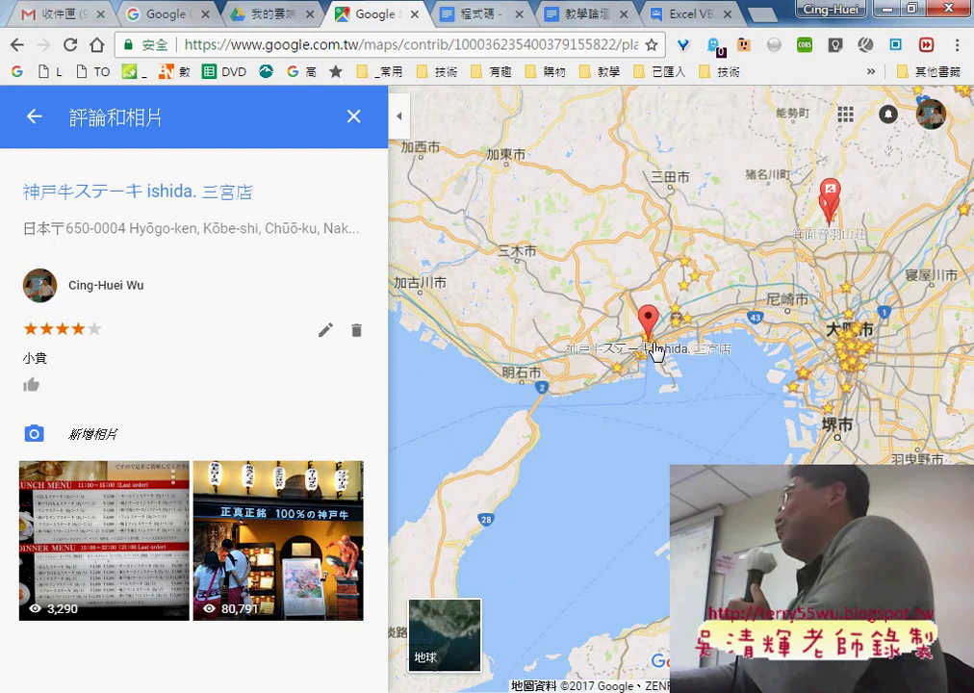
scroll(655, 349, "down", 1)
scroll(657, 352, "down", 1)
scroll(655, 351, "down", 1)
scroll(655, 351, "down", 1)
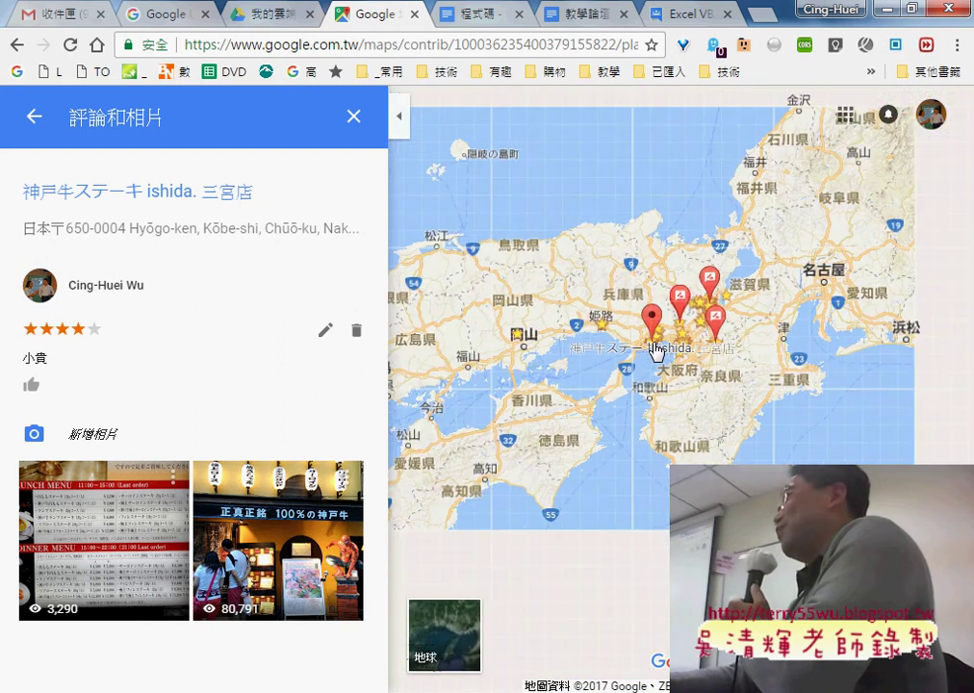
scroll(654, 352, "down", 1)
left_click_drag(821, 295, 562, 455)
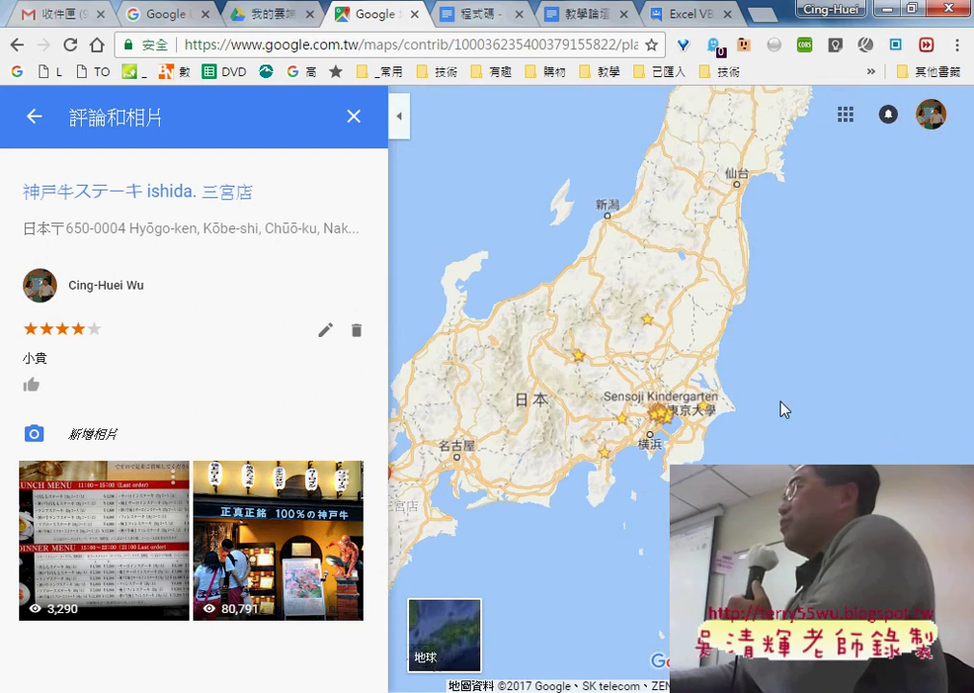
Step: Zoom into central Tokyo to show its many starred places
scroll(625, 452, "up", 1)
scroll(626, 453, "up", 1)
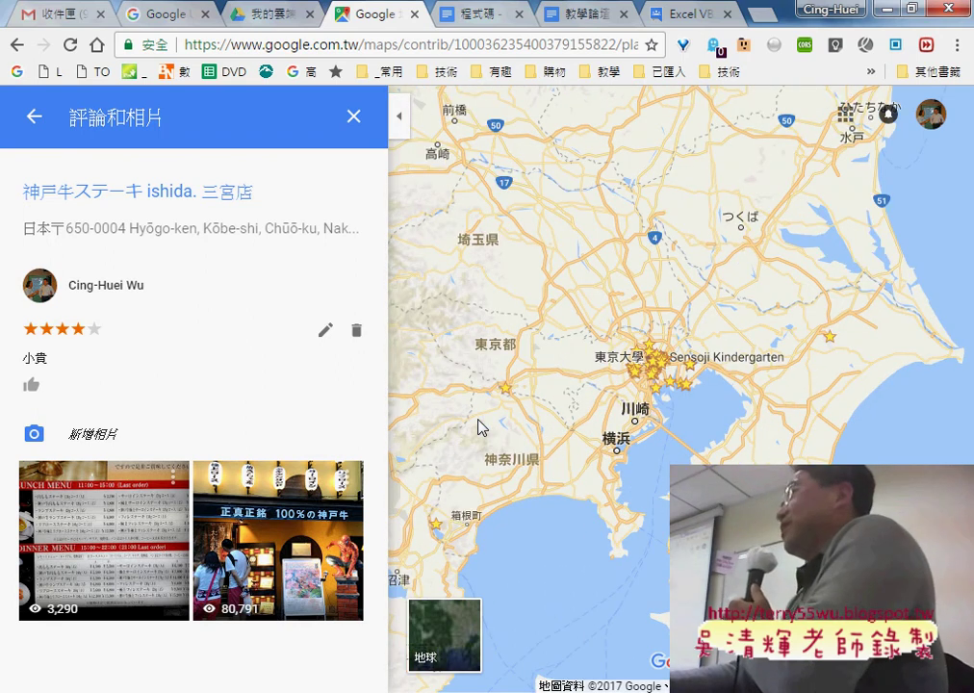
scroll(612, 425, "up", 1)
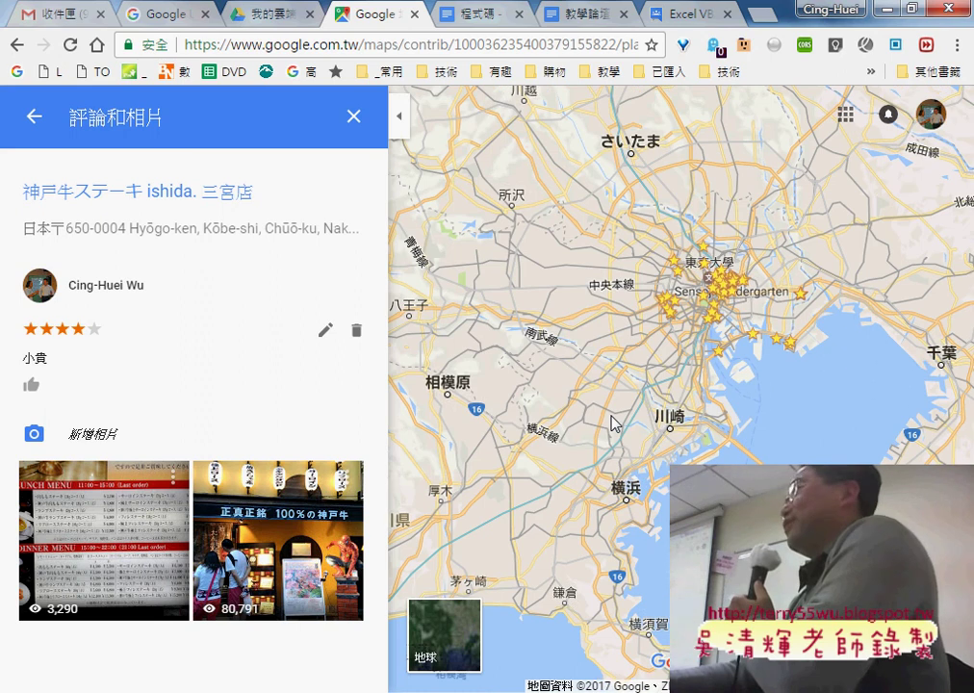
scroll(617, 408, "up", 1)
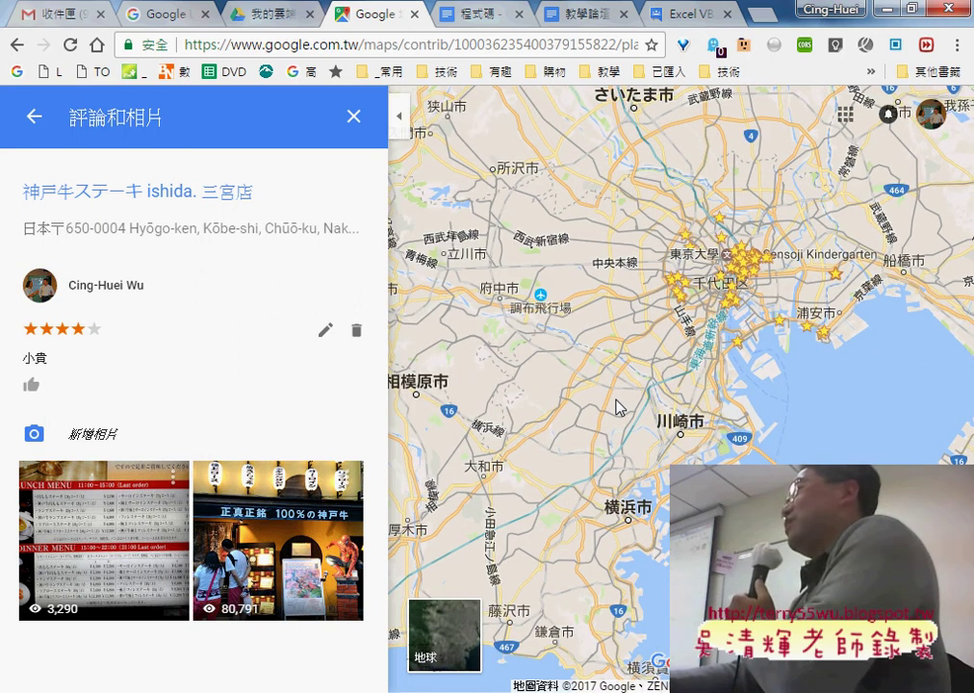
scroll(612, 406, "up", 1)
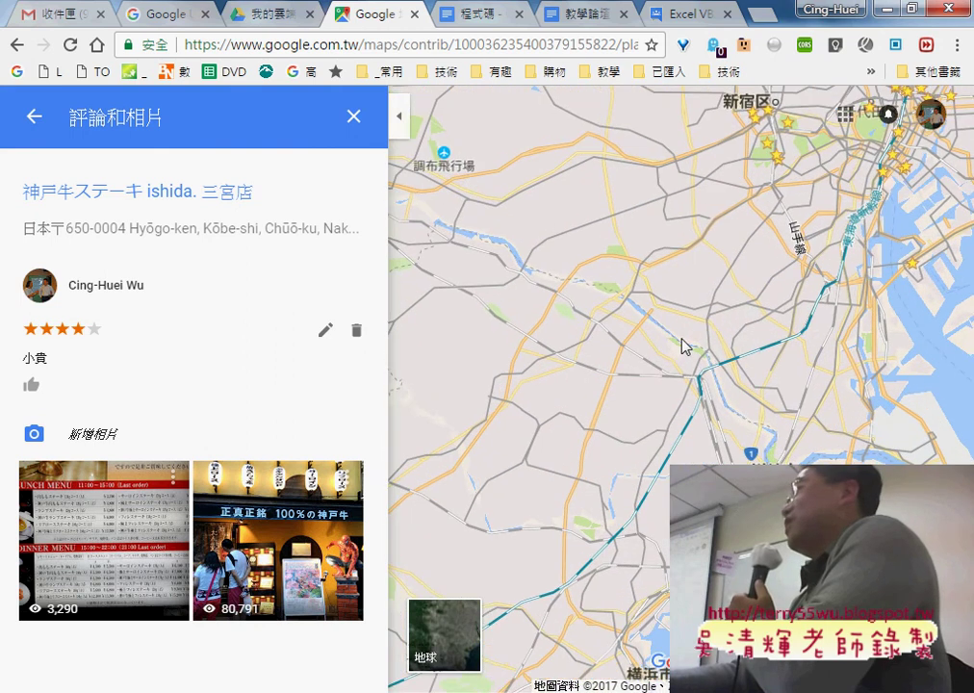
scroll(708, 453, "up", 1)
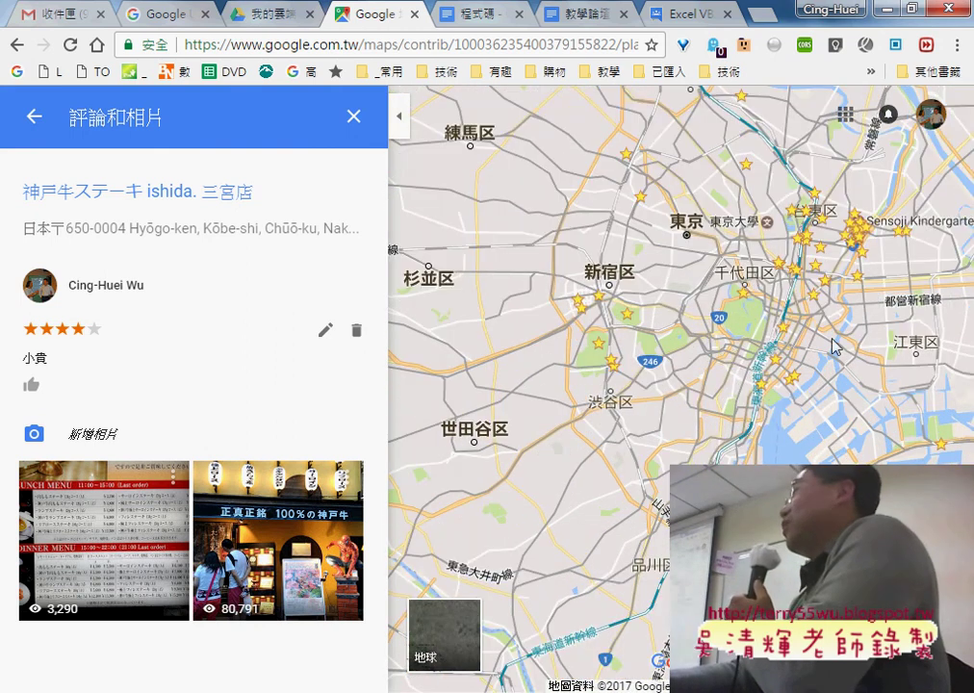
scroll(751, 351, "up", 1)
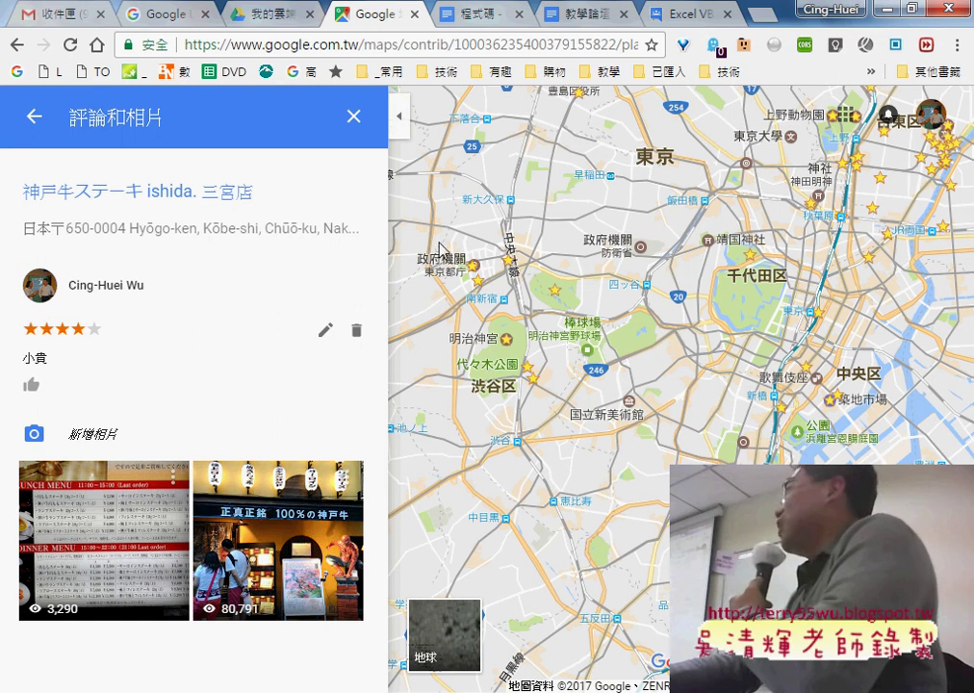
Step: Close the Google Maps tab and glance at the 02_範例93 folder window before returning to Drive
left_click(414, 15)
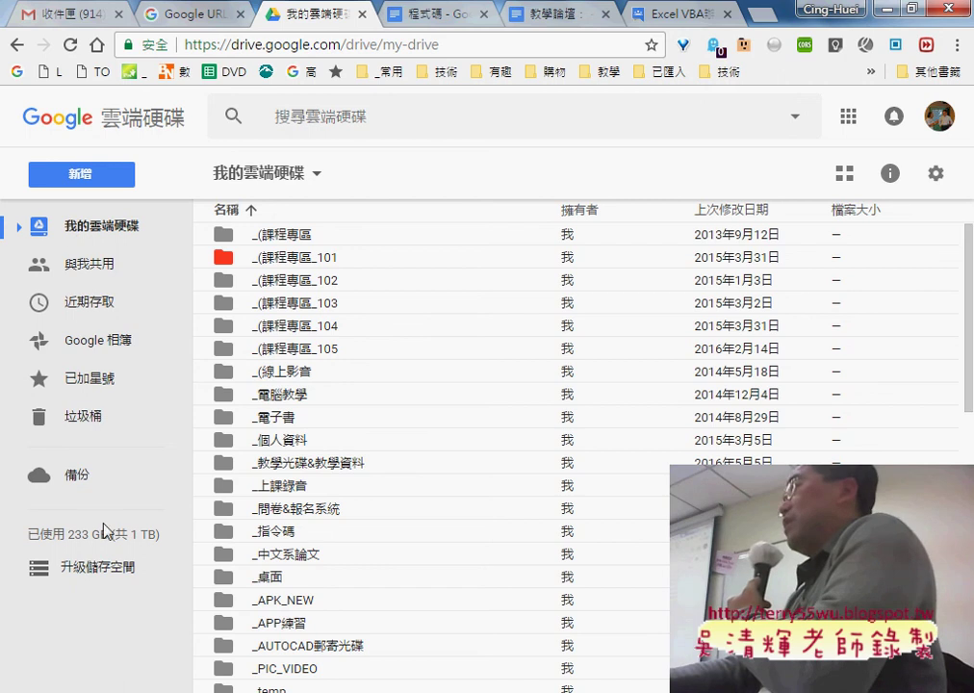
mouse_move(119, 570)
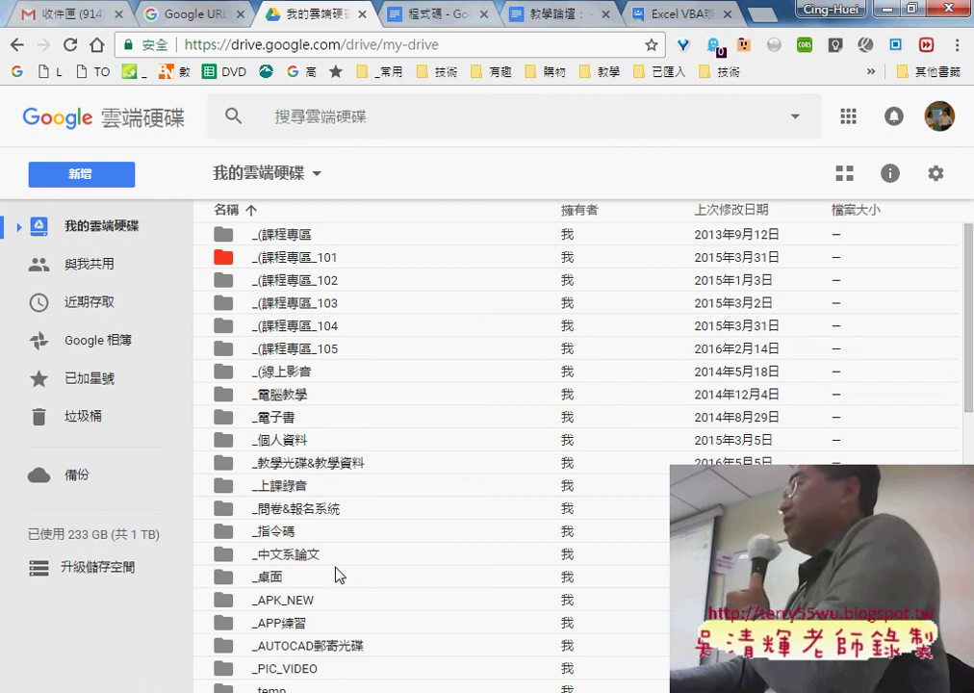
mouse_move(226, 689)
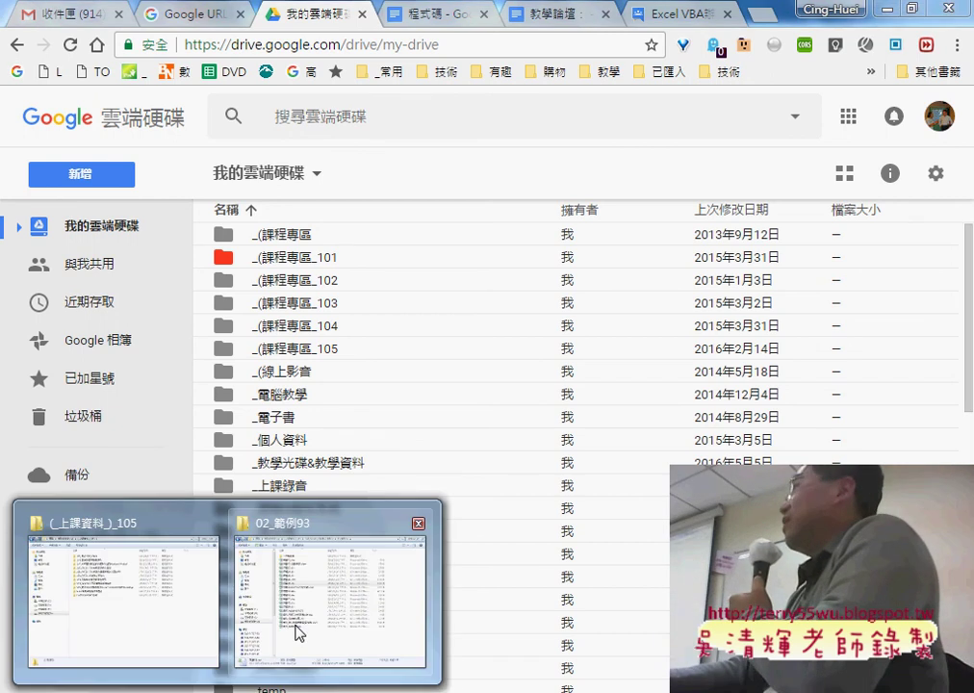
left_click(298, 635)
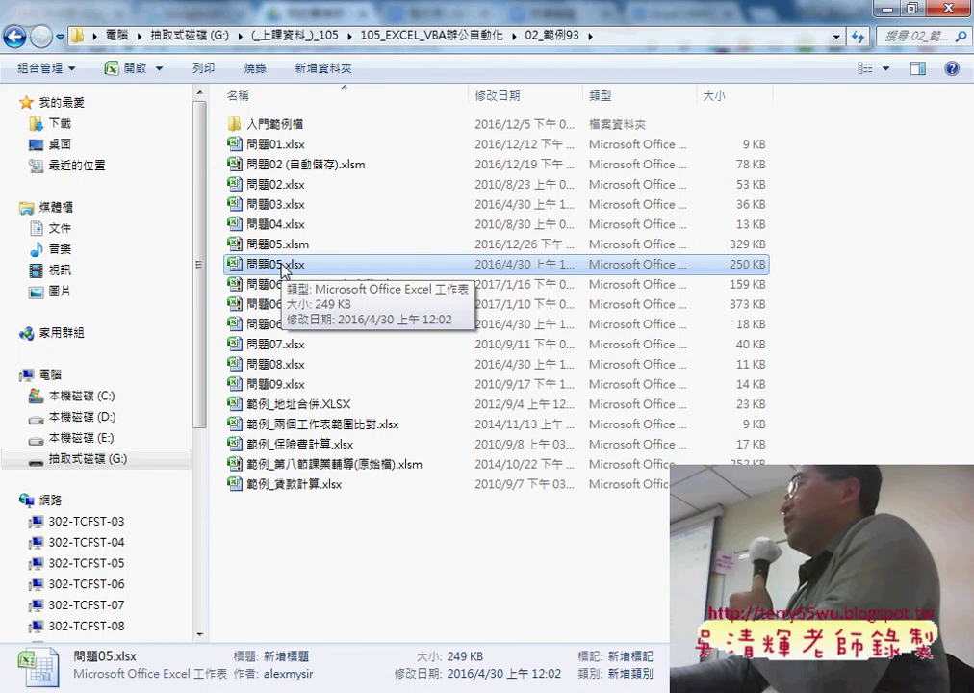
key("alt+Tab")
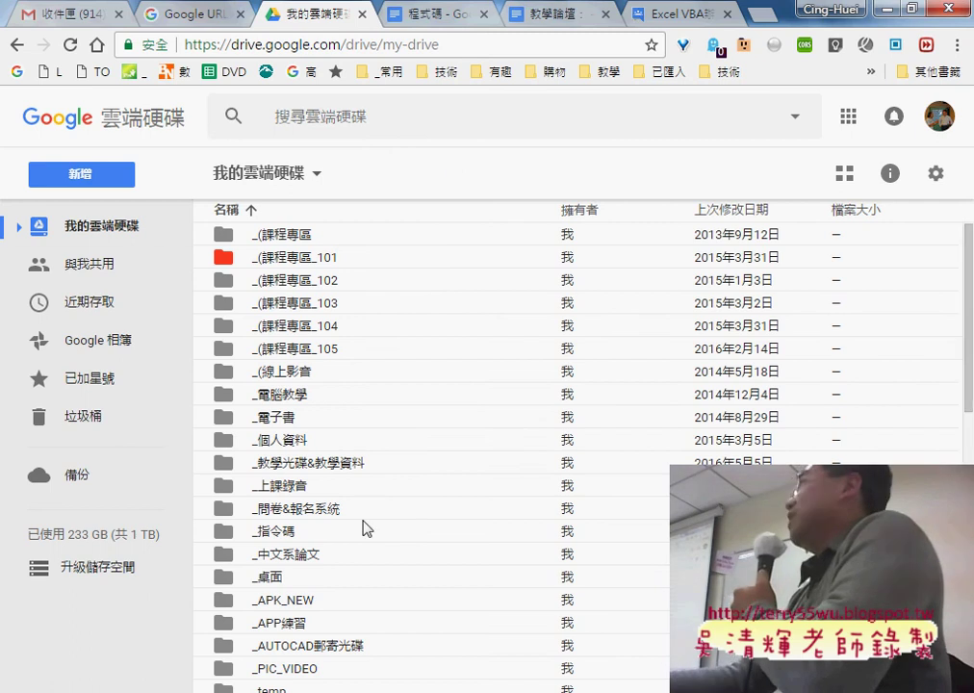
Step: Open and dismiss Drive's 新增 menu, then scroll the folder list
left_click(101, 176)
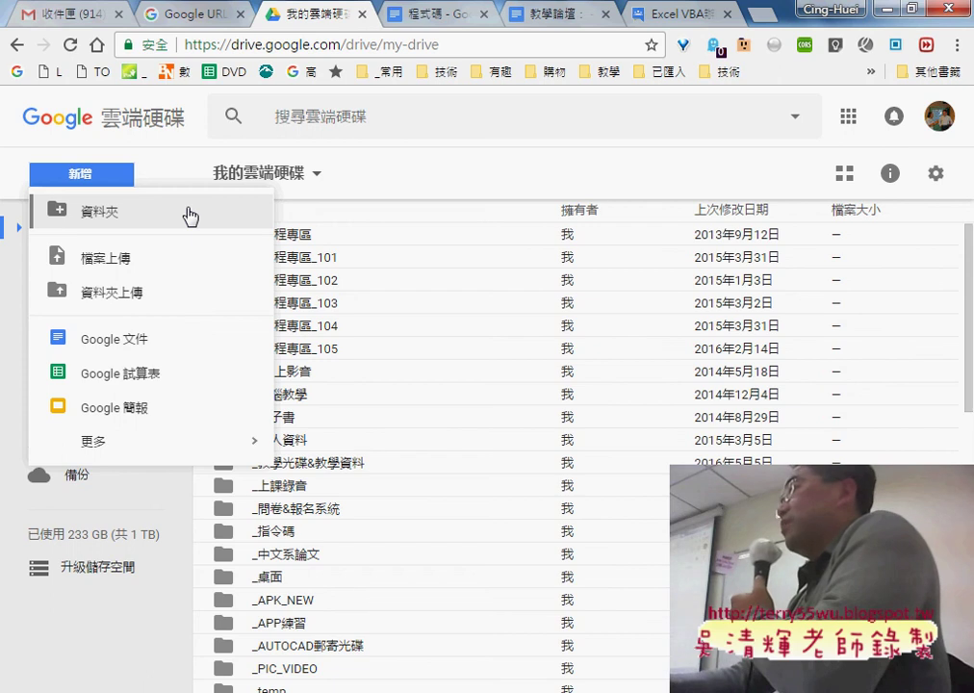
left_click(249, 622)
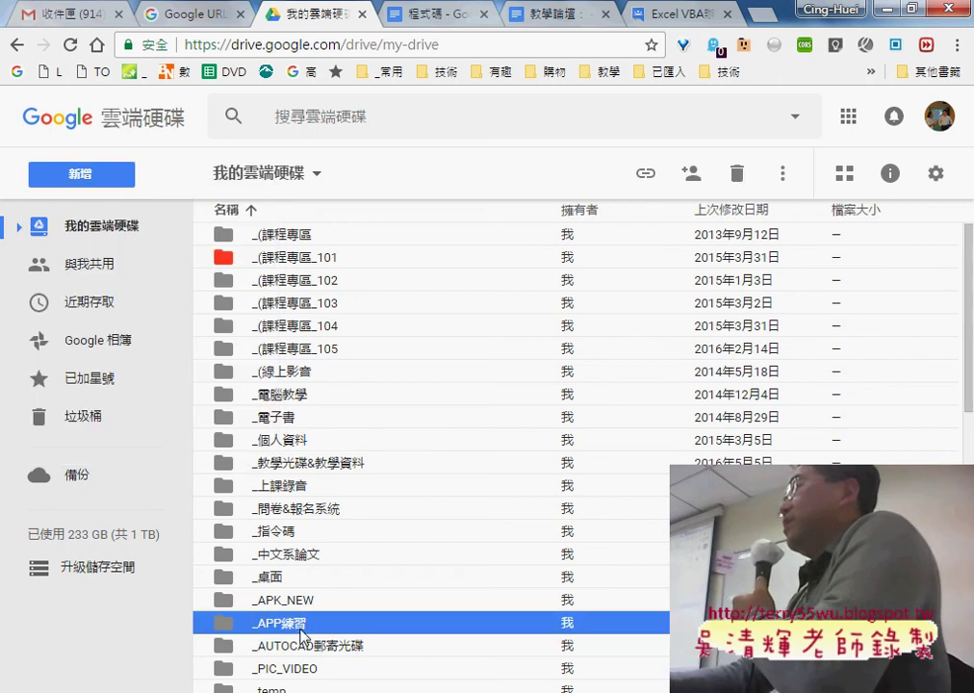
scroll(333, 611, "down", 2)
scroll(333, 611, "down", 2)
Step: Open the _temp folder and briefly view the Drive settings without changes
double_click(223, 405)
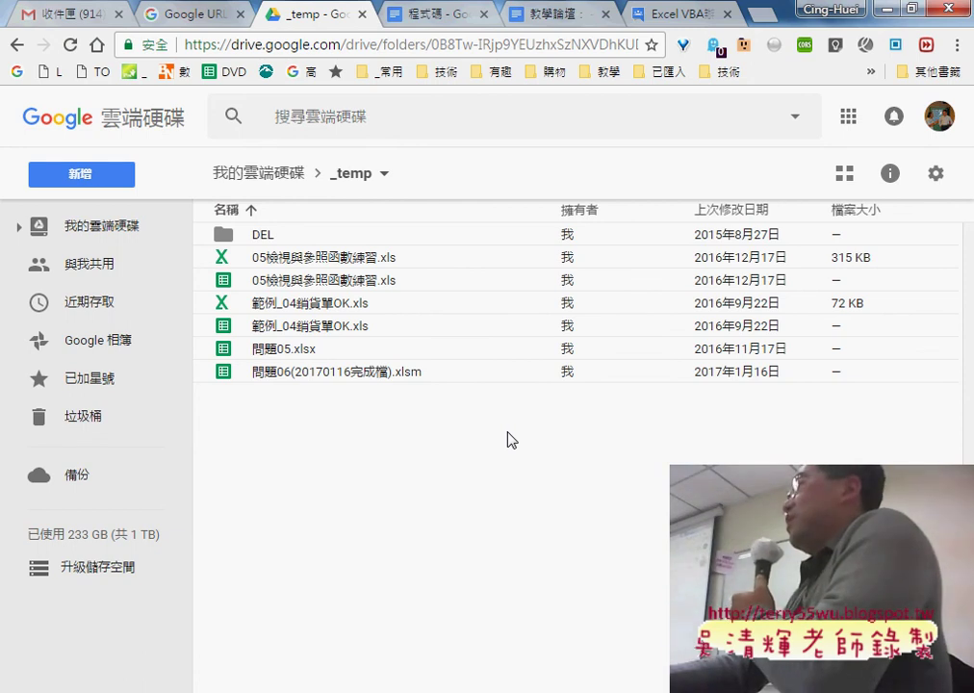
left_click(937, 176)
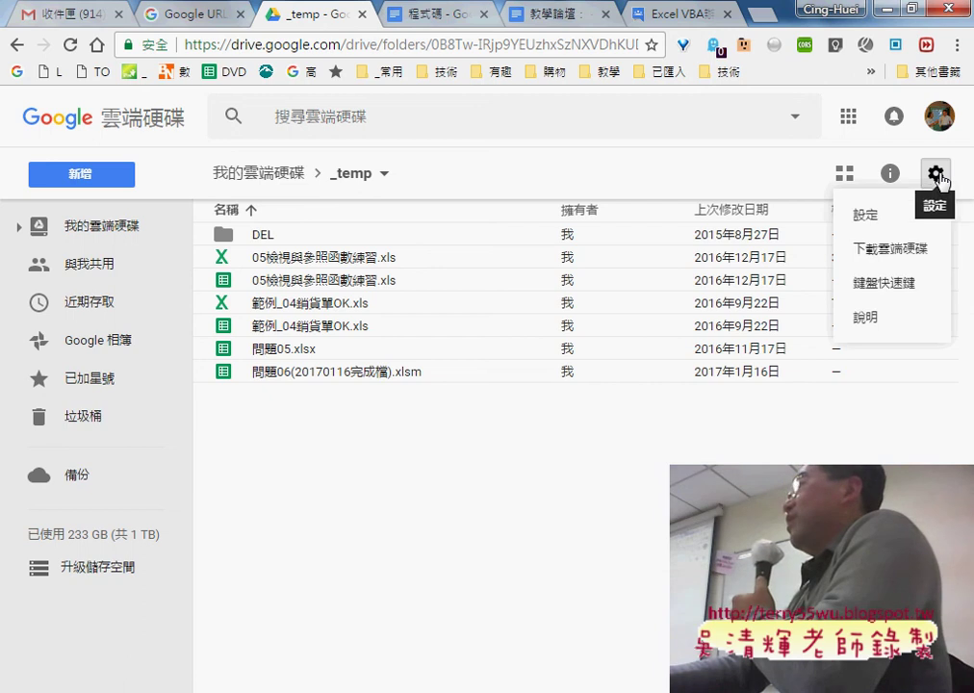
left_click(900, 218)
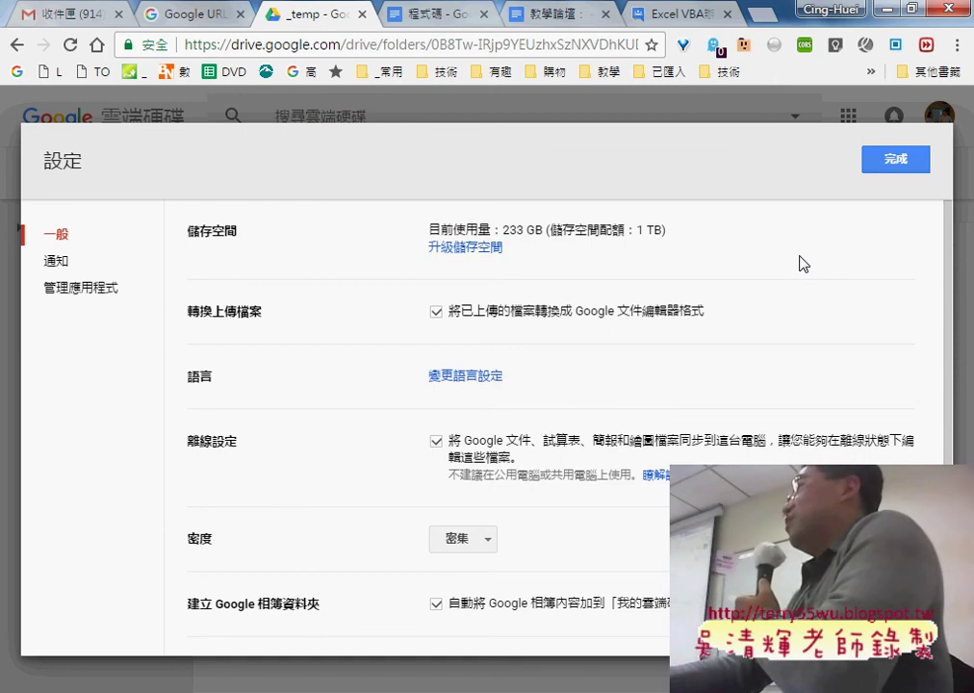
left_click(893, 159)
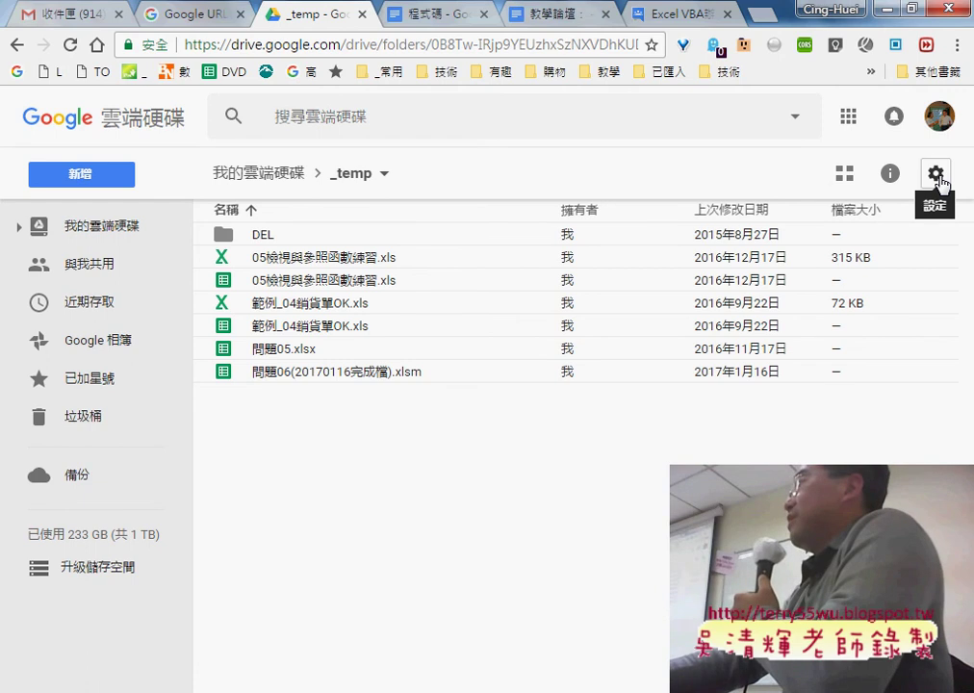
Step: Reopen Drive settings and look at the account language preferences
left_click(937, 179)
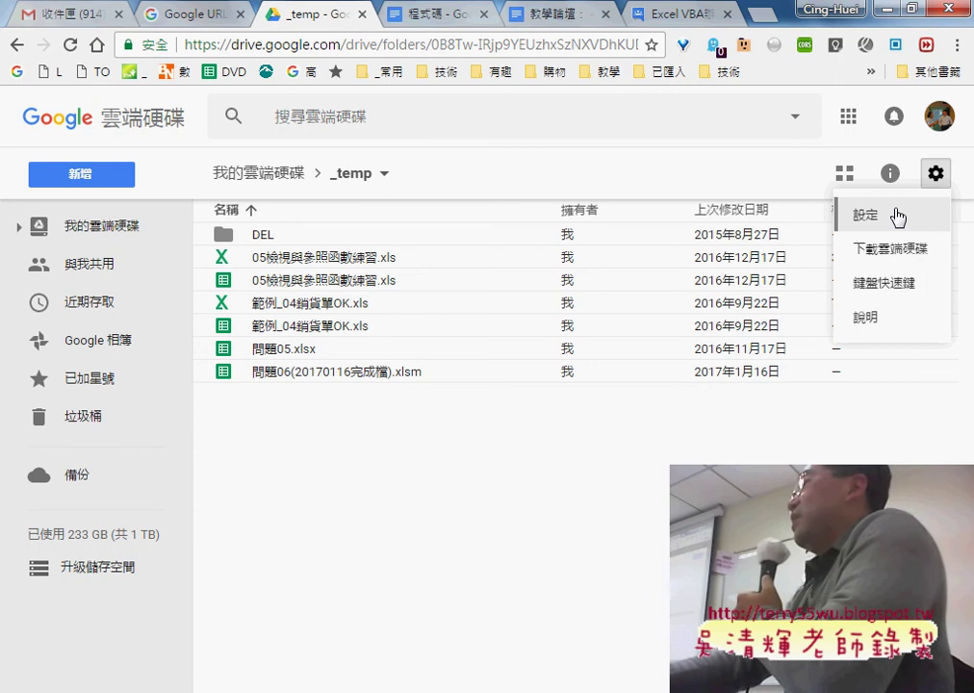
left_click(897, 217)
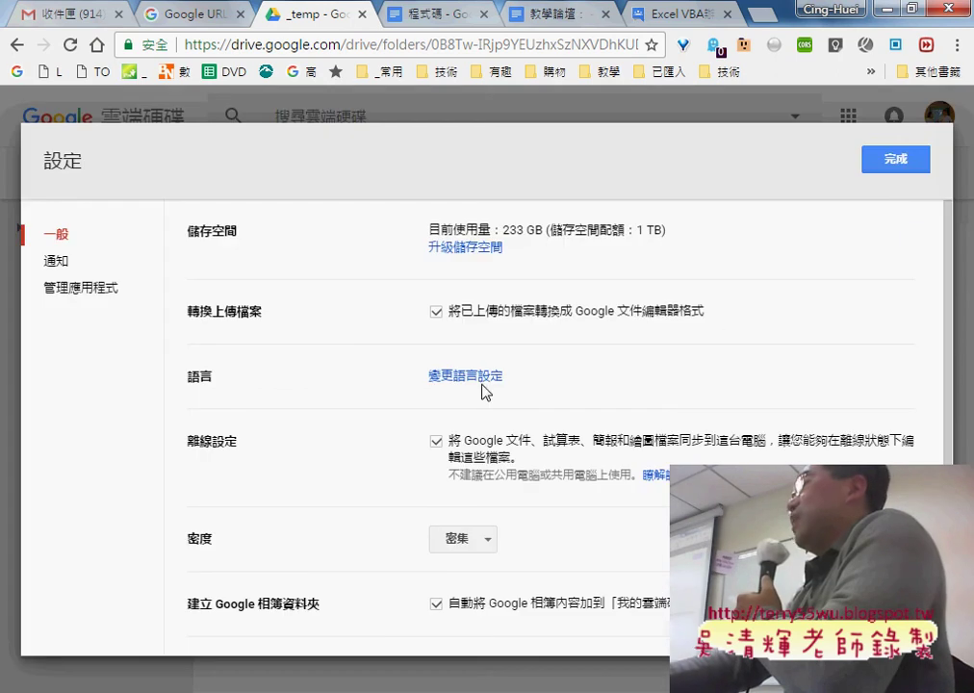
double_click(232, 376)
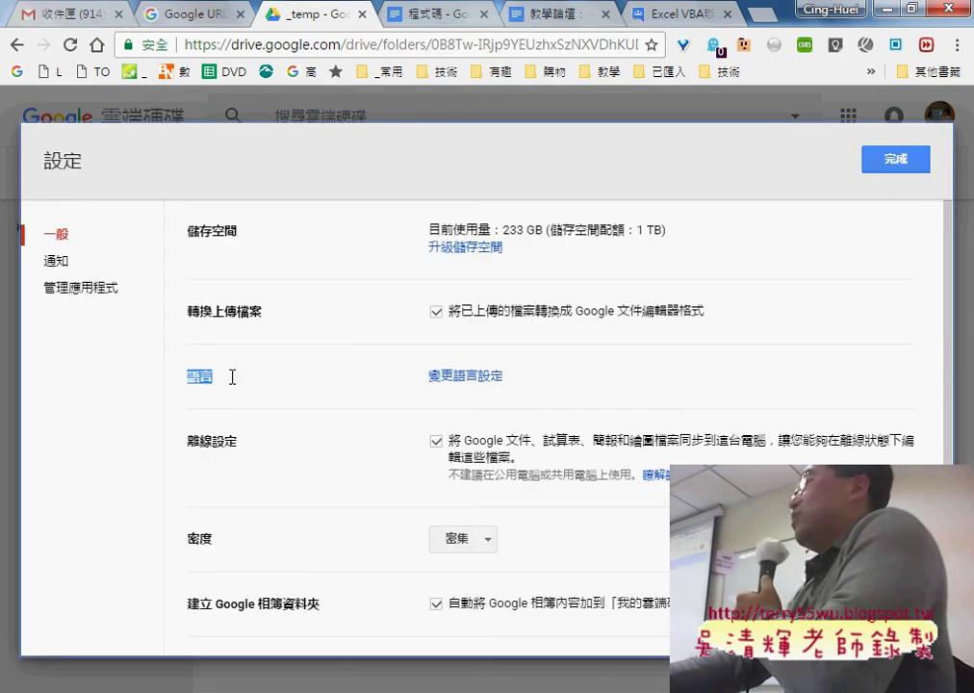
left_click(446, 377)
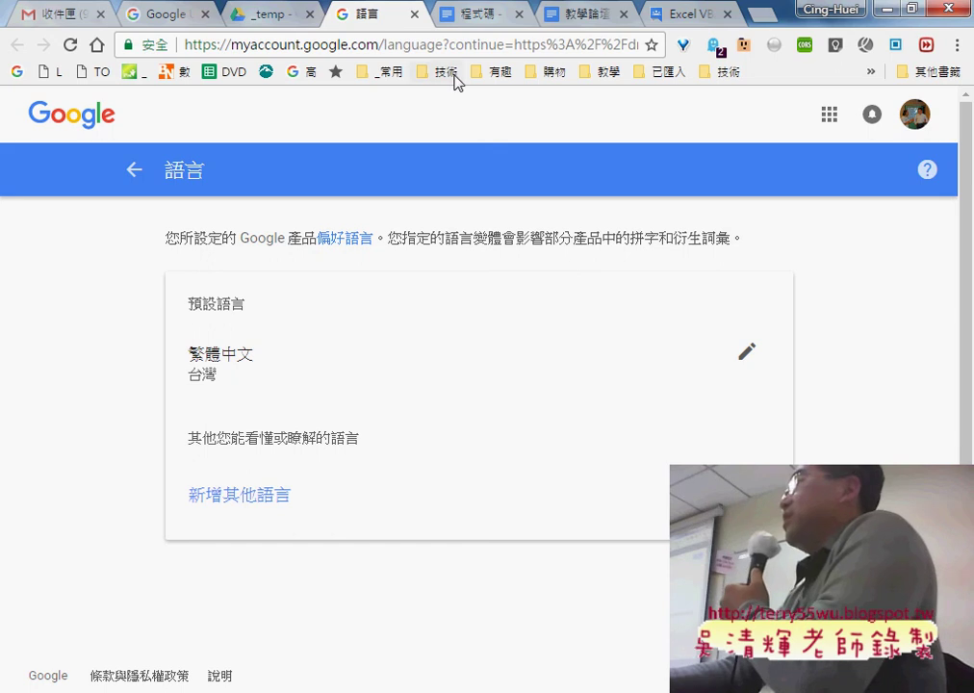
left_click(414, 15)
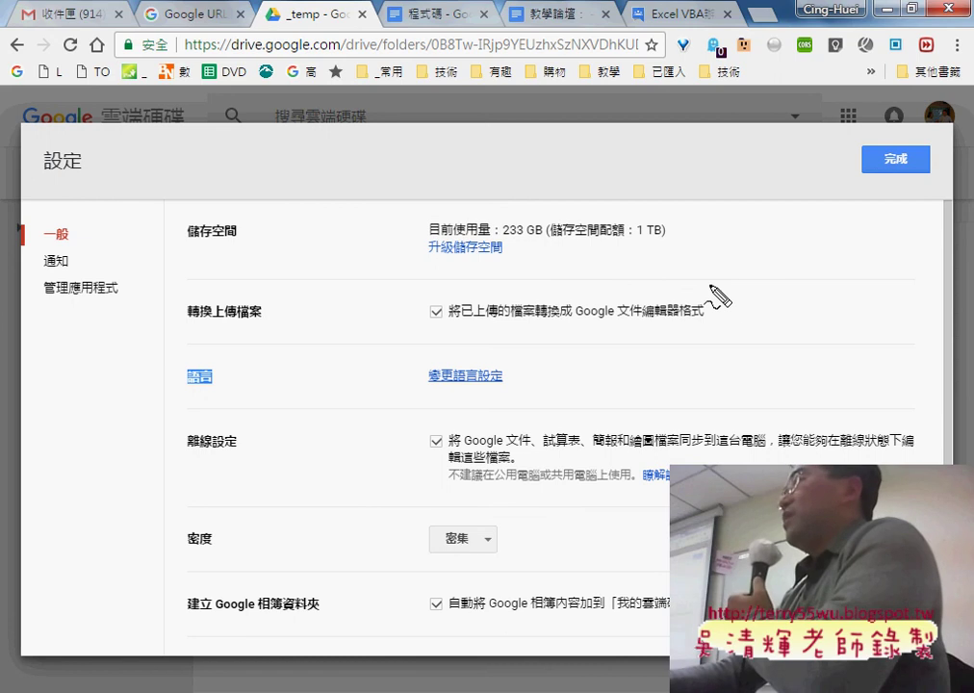
Step: Uncheck 將已上傳的檔案轉換成 Google 文件編輯器格式 and save the settings with 完成
left_click_drag(713, 319, 674, 332)
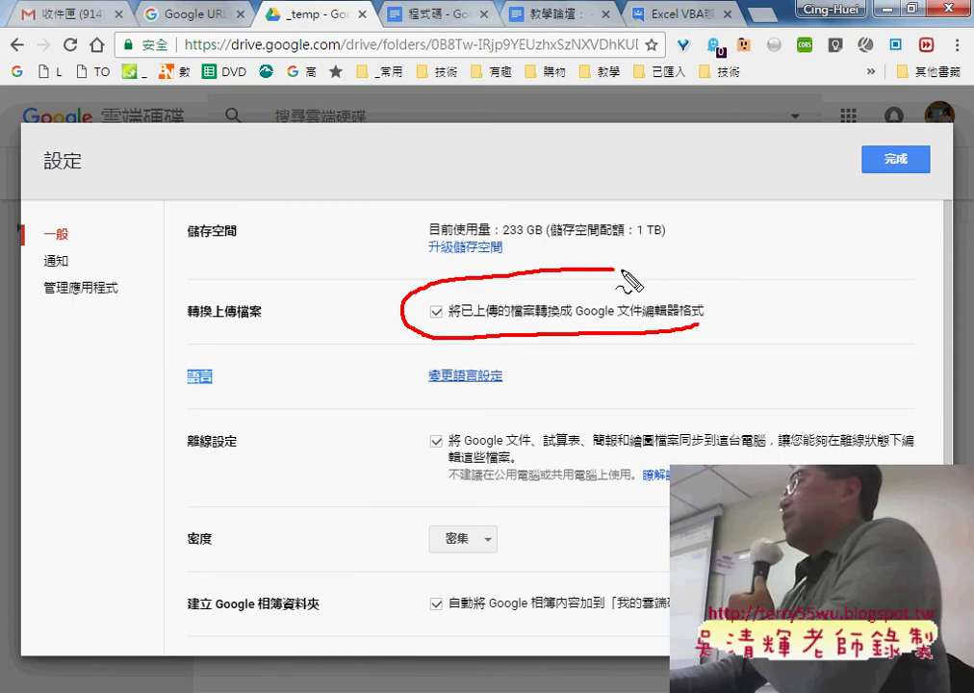
left_click_drag(188, 324, 263, 325)
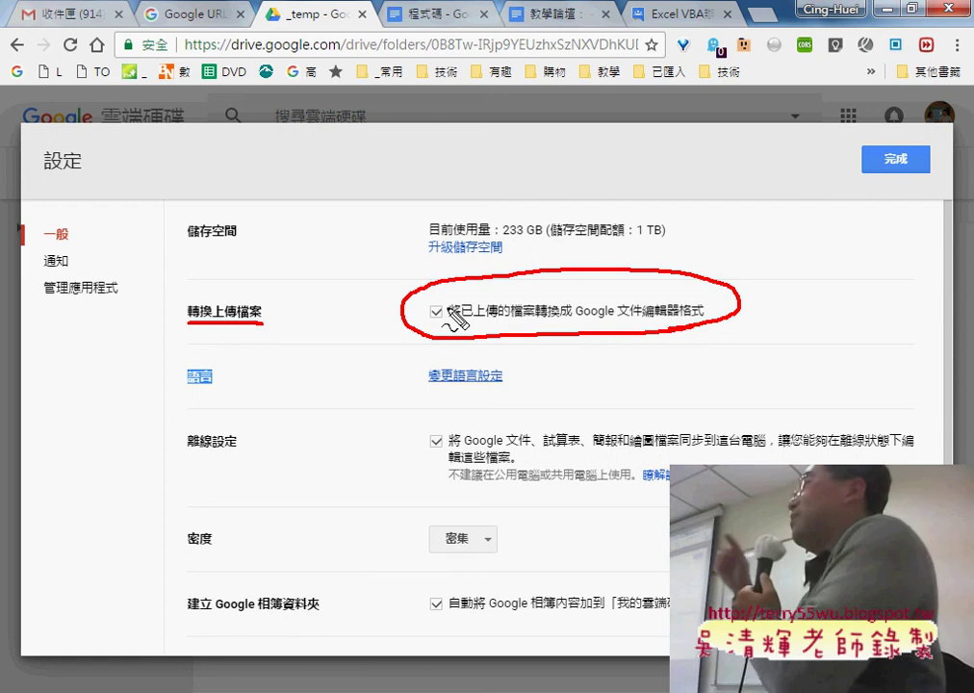
left_click_drag(434, 304, 486, 295)
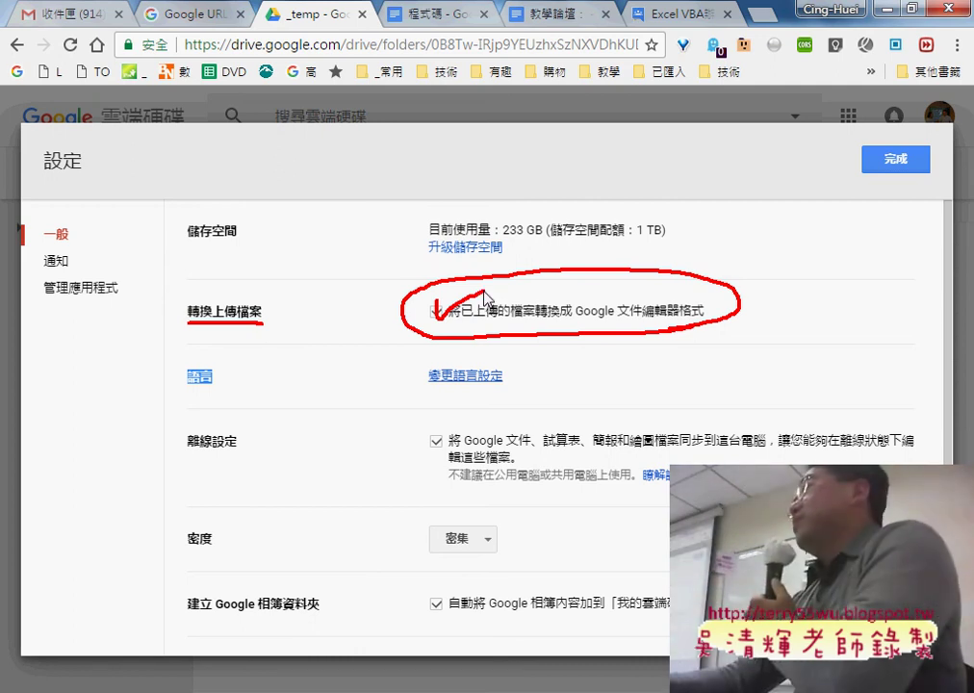
key("Escape")
left_click(436, 311)
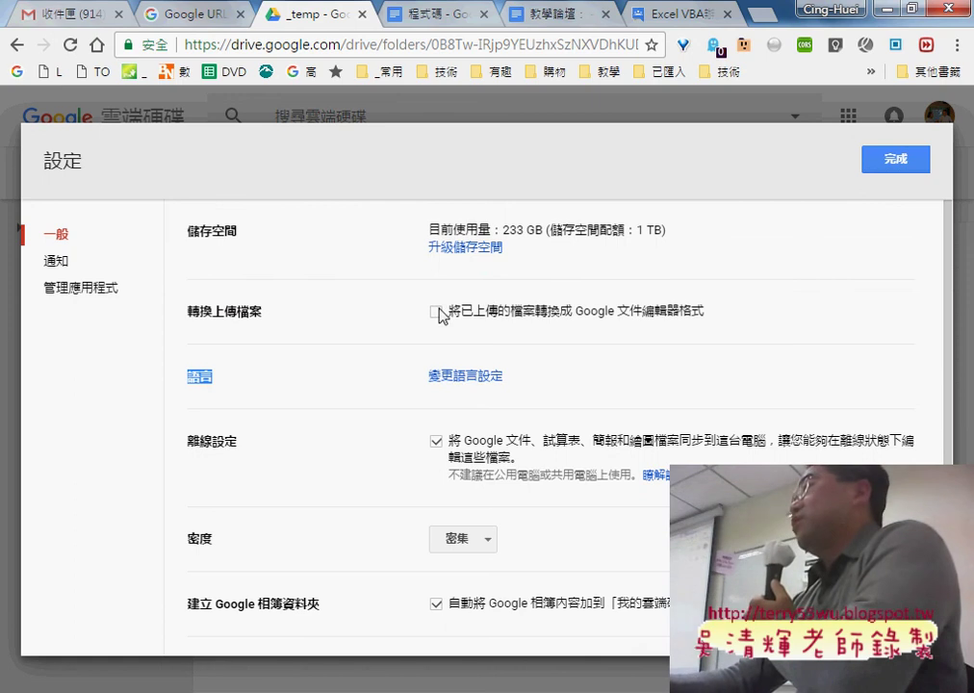
left_click(876, 164)
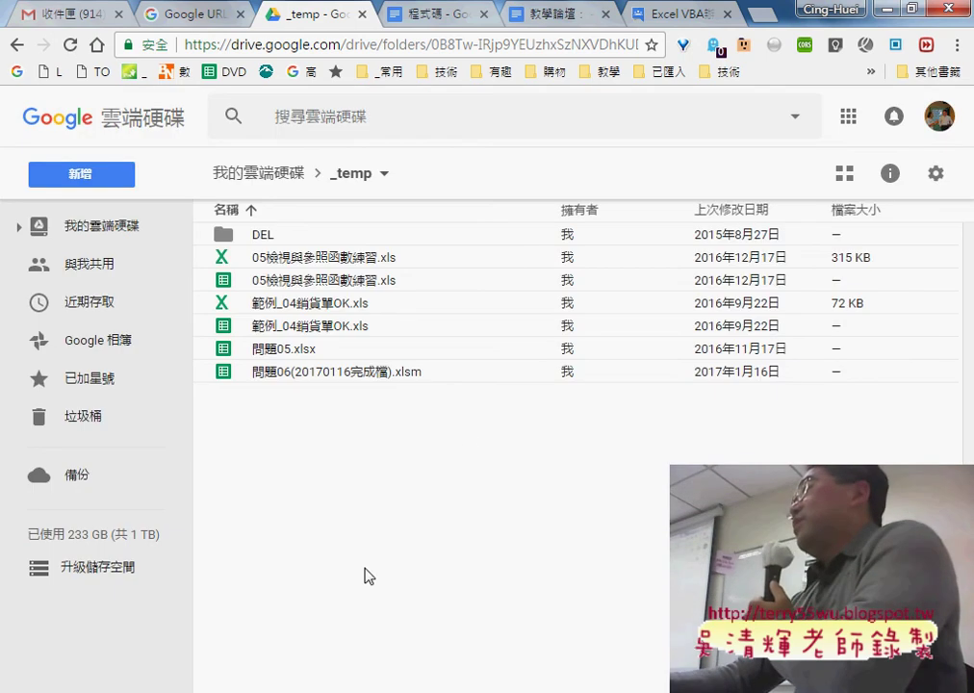
Step: Place the example files folder window beside the Google Drive _temp folder
right_click(467, 436)
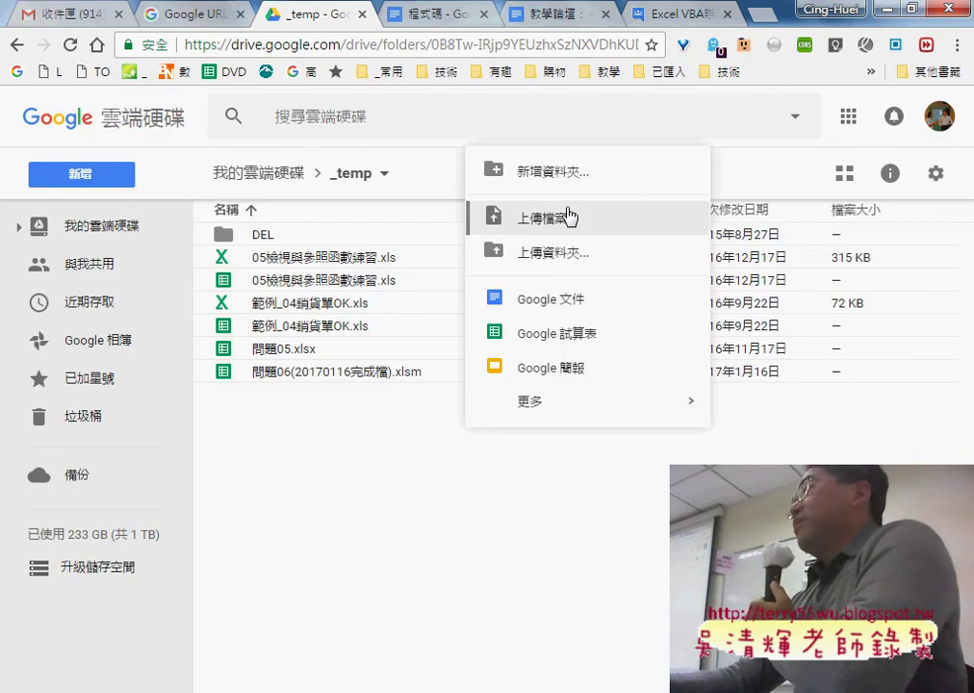
left_click(207, 689)
left_click(266, 635)
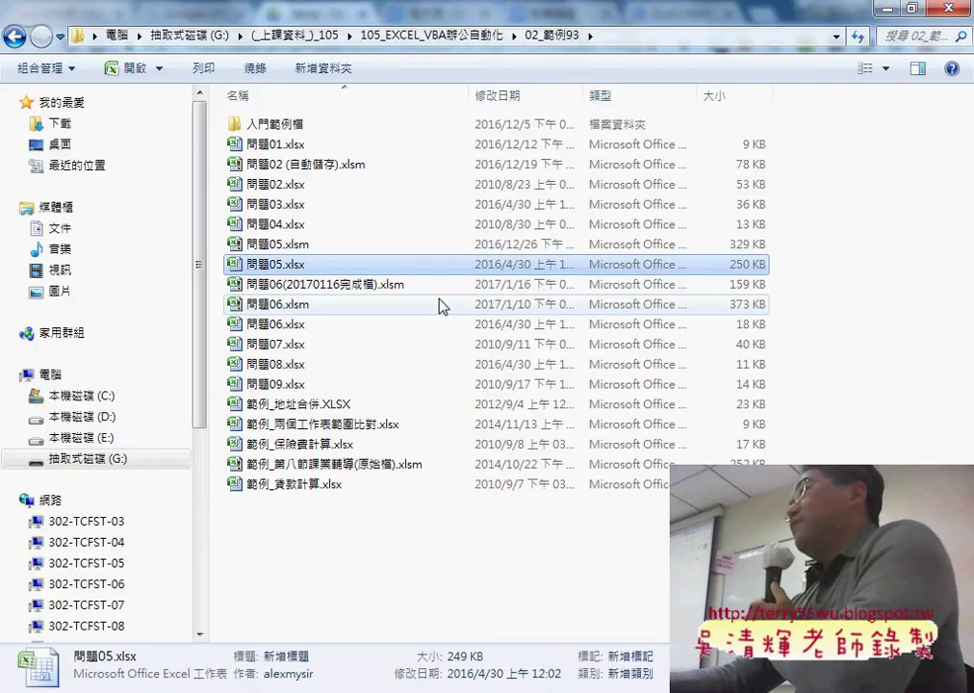
mouse_move(420, 9)
left_mouse_down()
mouse_move(424, 62)
mouse_move(185, 101)
left_mouse_up()
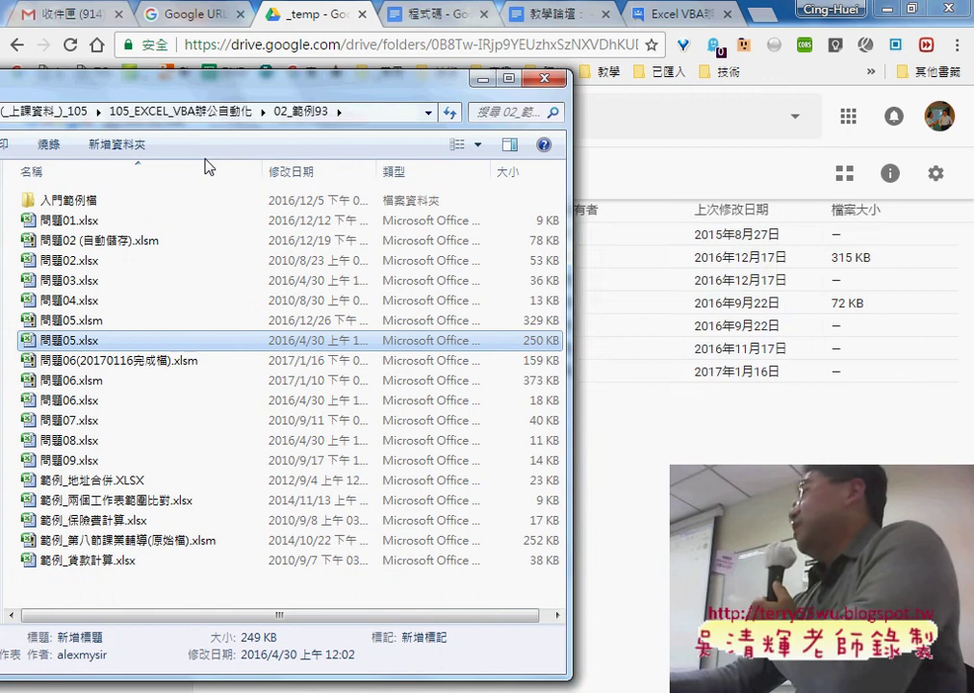
Step: Upload 問題05.xlsx into _temp and highlight the new 249 KB Excel file
left_click_drag(70, 339, 639, 486)
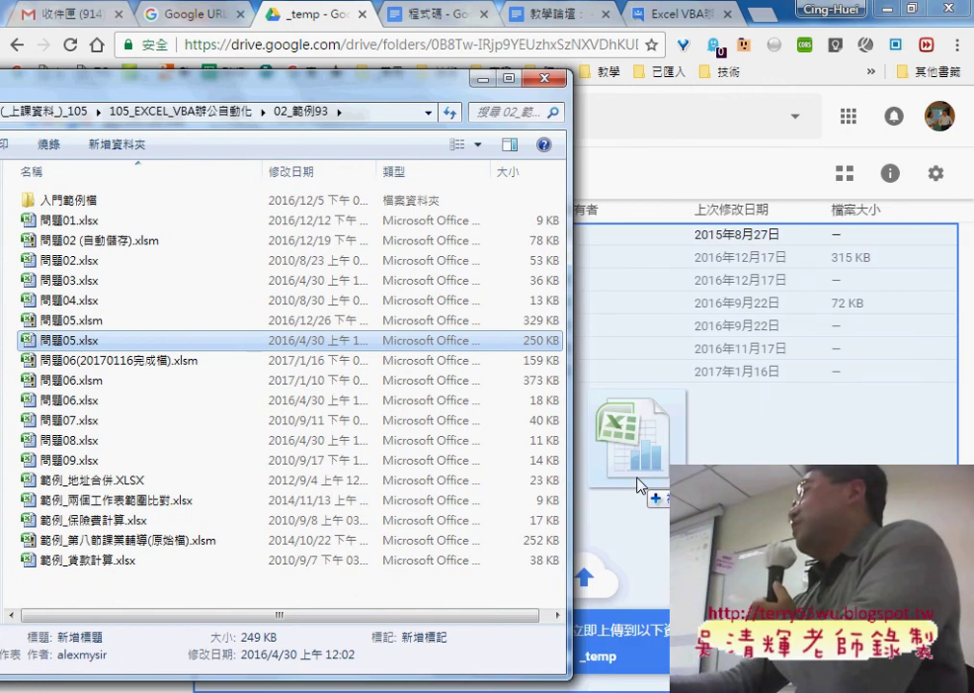
left_click_drag(639, 487, 641, 486)
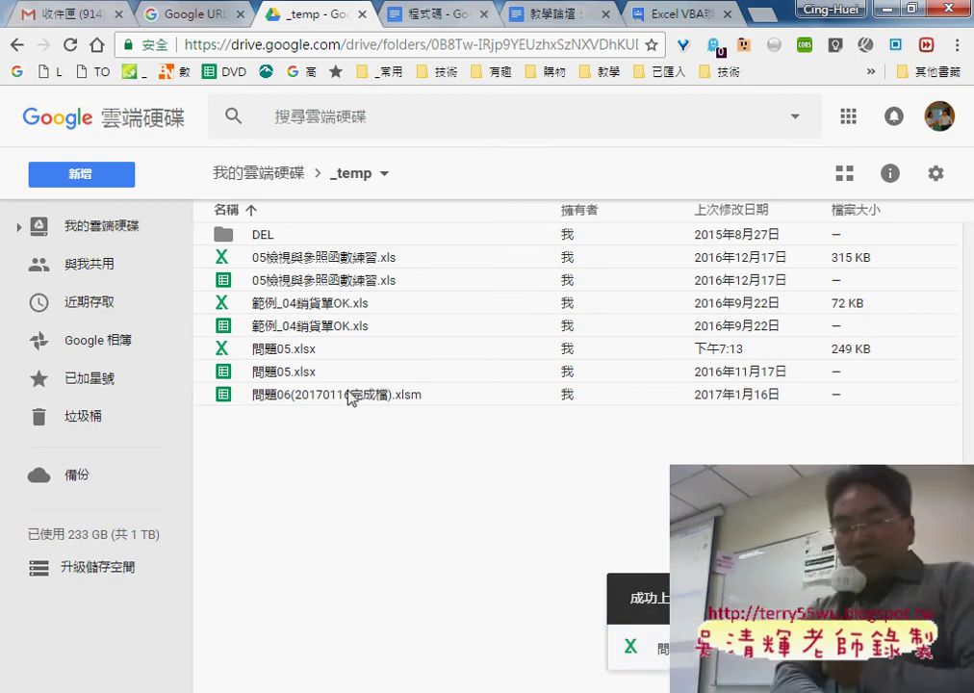
left_click(299, 358)
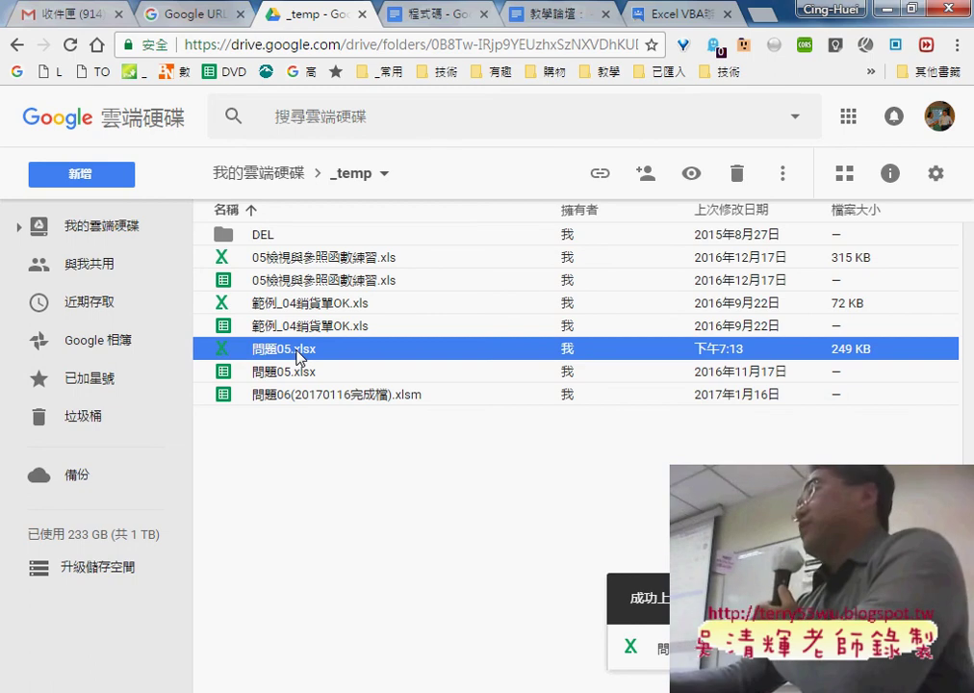
left_click(299, 358)
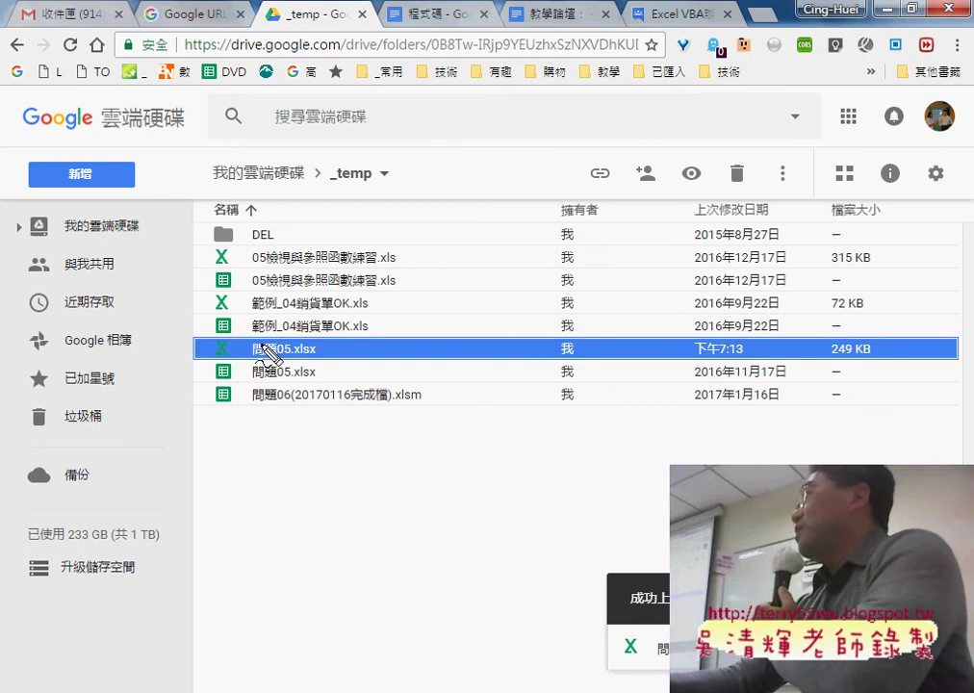
left_click_drag(217, 387, 221, 389)
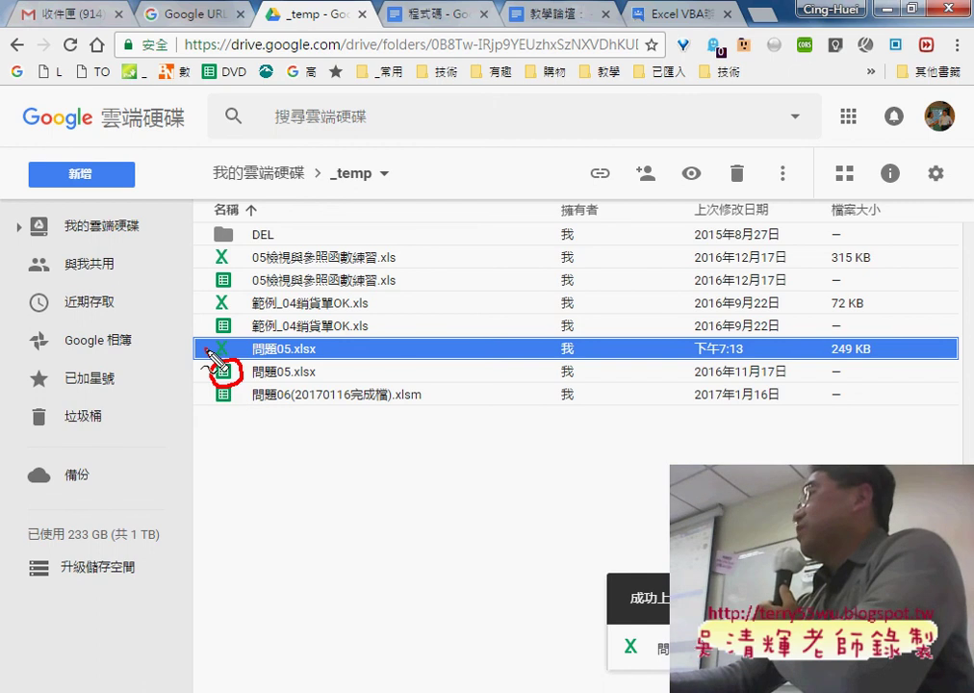
left_click_drag(214, 358, 207, 343)
left_click_drag(118, 306, 206, 339)
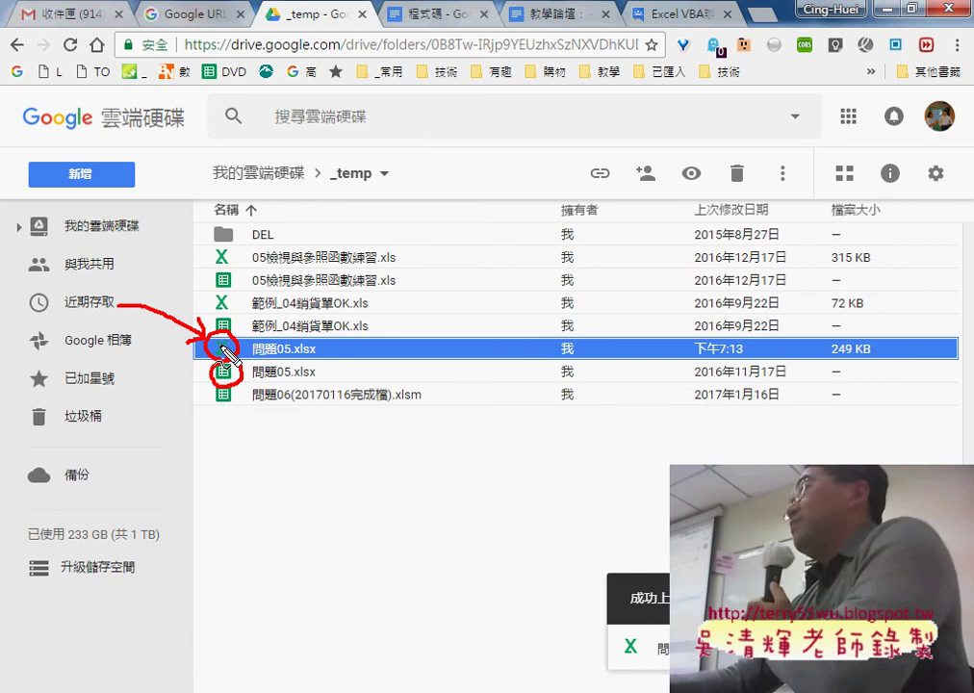
key("Escape")
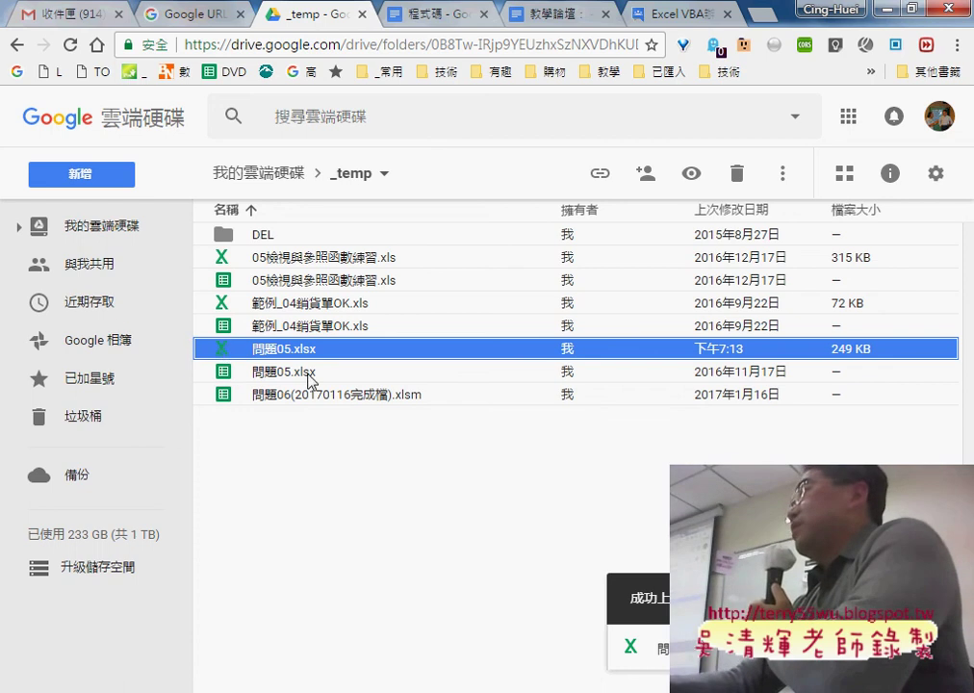
Step: Delete the seven files in _temp except the DEL folder, and recheck Drive settings
left_click(317, 376)
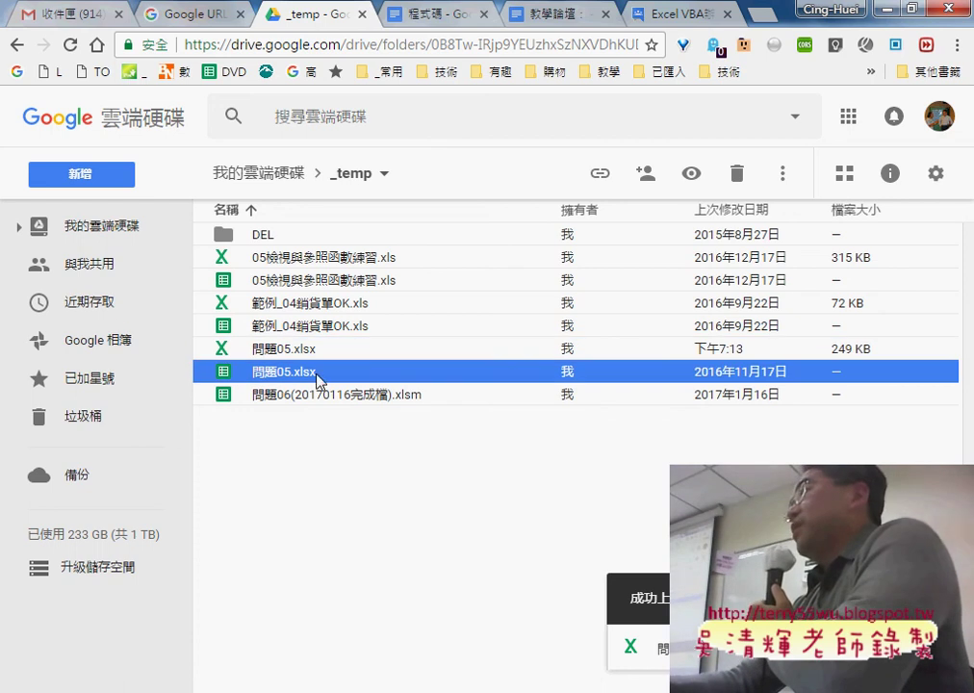
left_click(935, 174)
left_click_drag(289, 419, 252, 236)
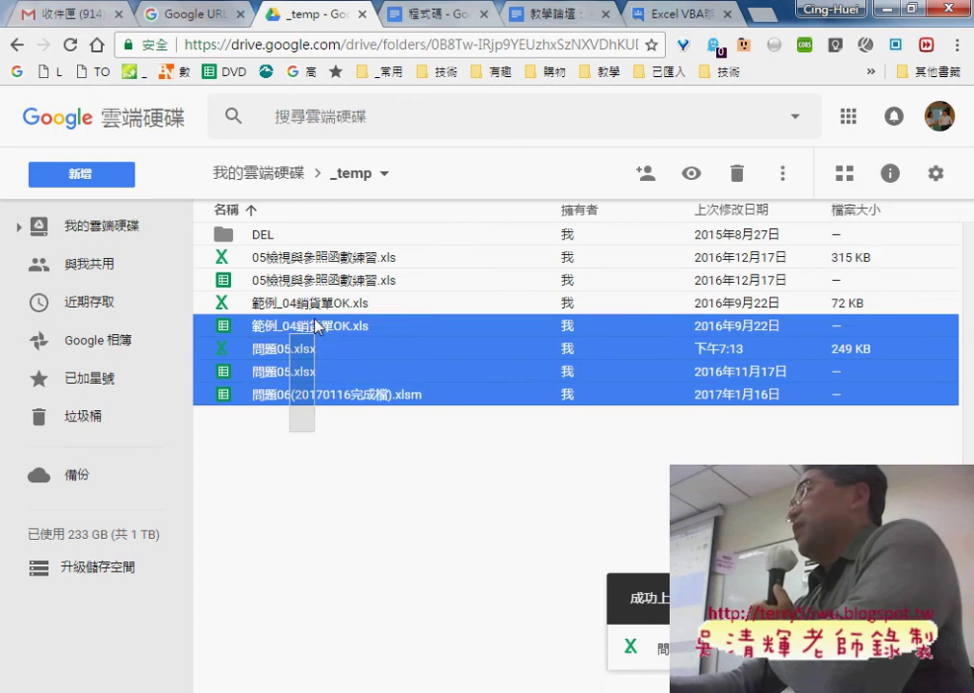
right_click(333, 301)
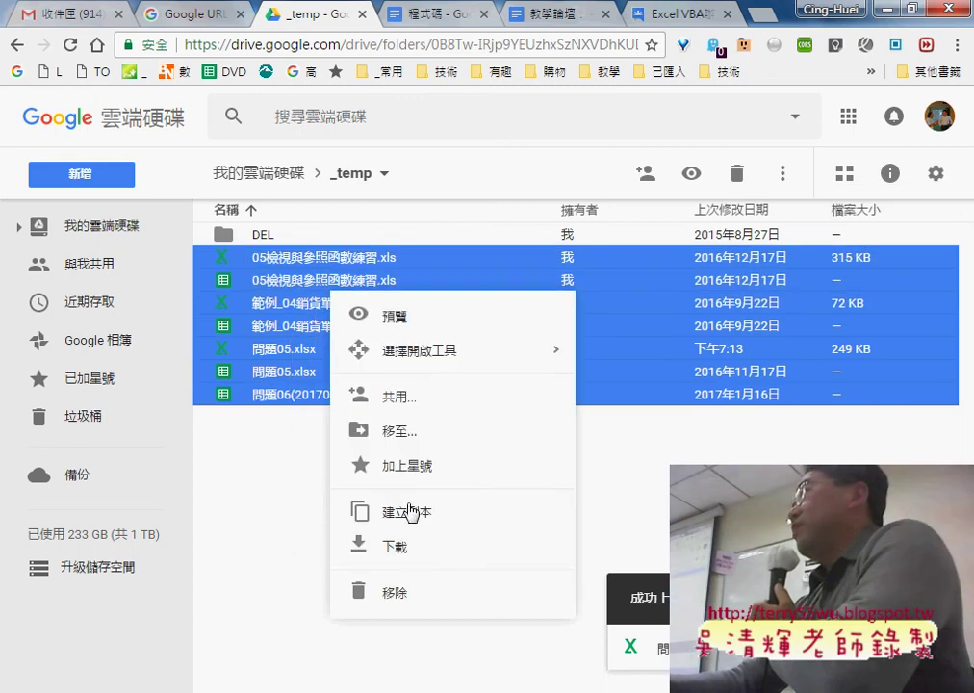
left_click(385, 603)
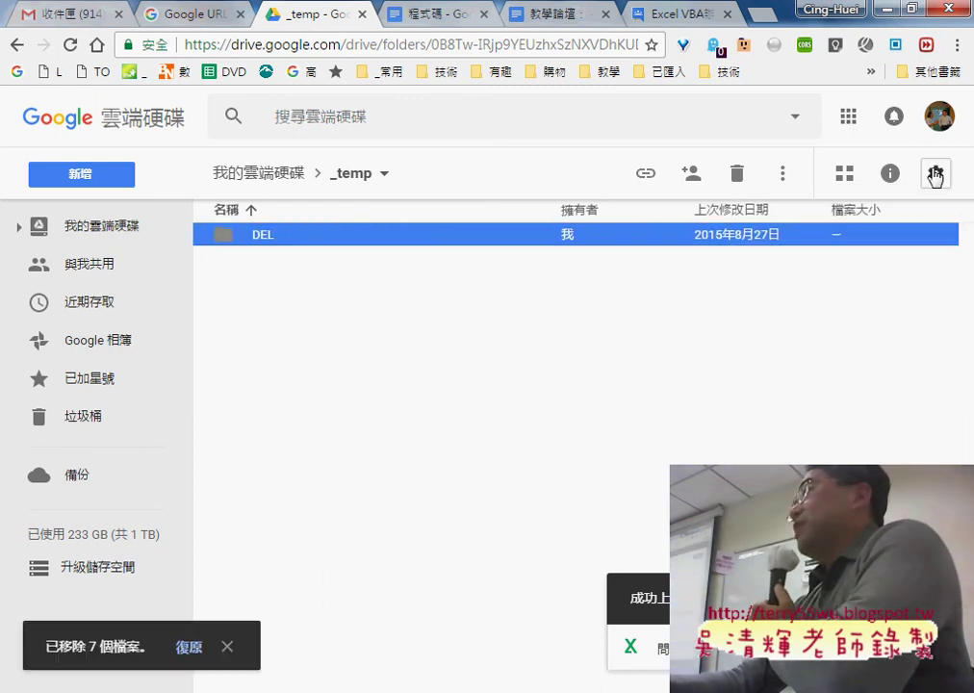
left_click(935, 173)
left_click(909, 213)
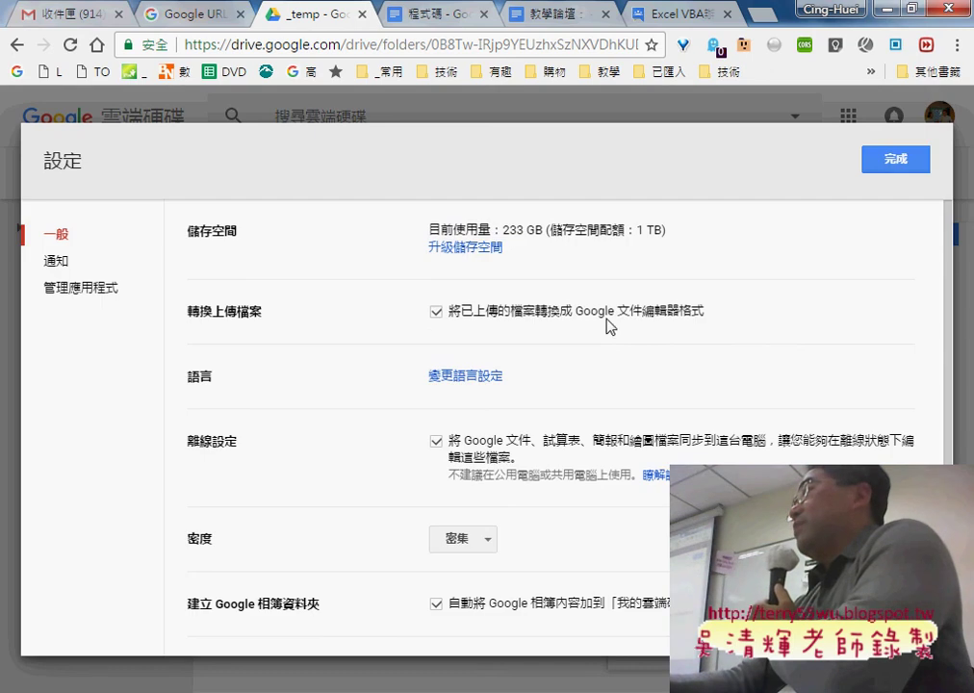
left_click(895, 163)
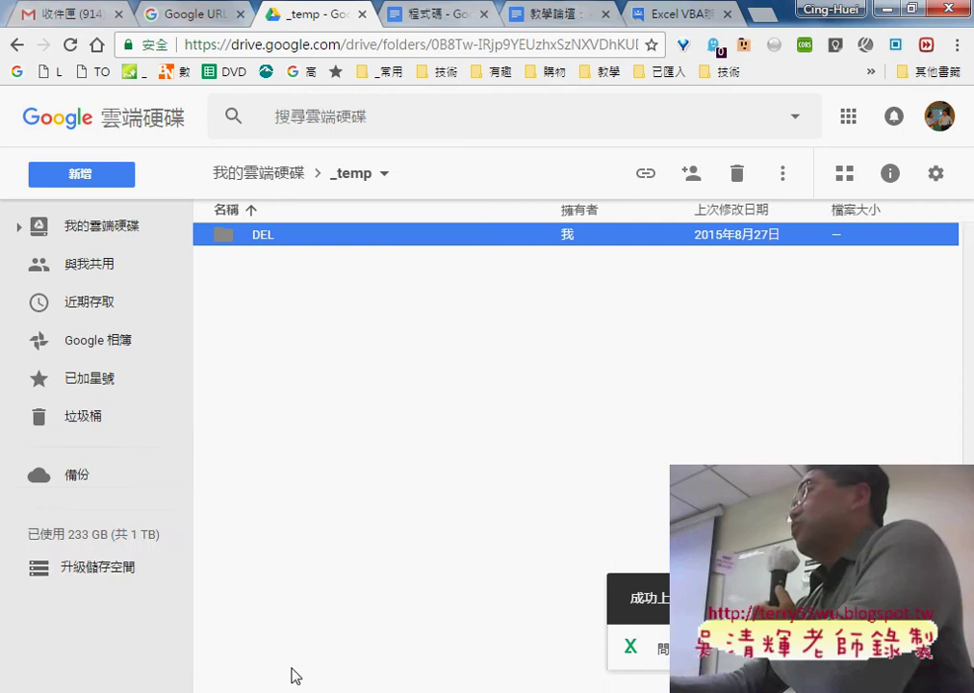
Step: Upload 問題05.xlsx again from the example workbooks folder into _temp and highlight it
mouse_move(257, 623)
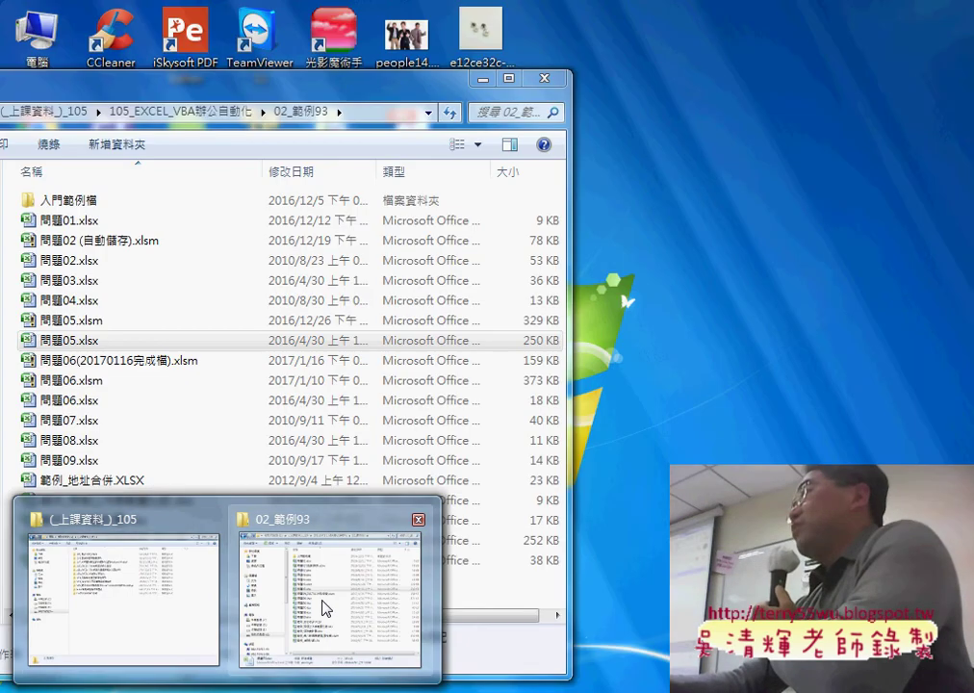
left_click(322, 601)
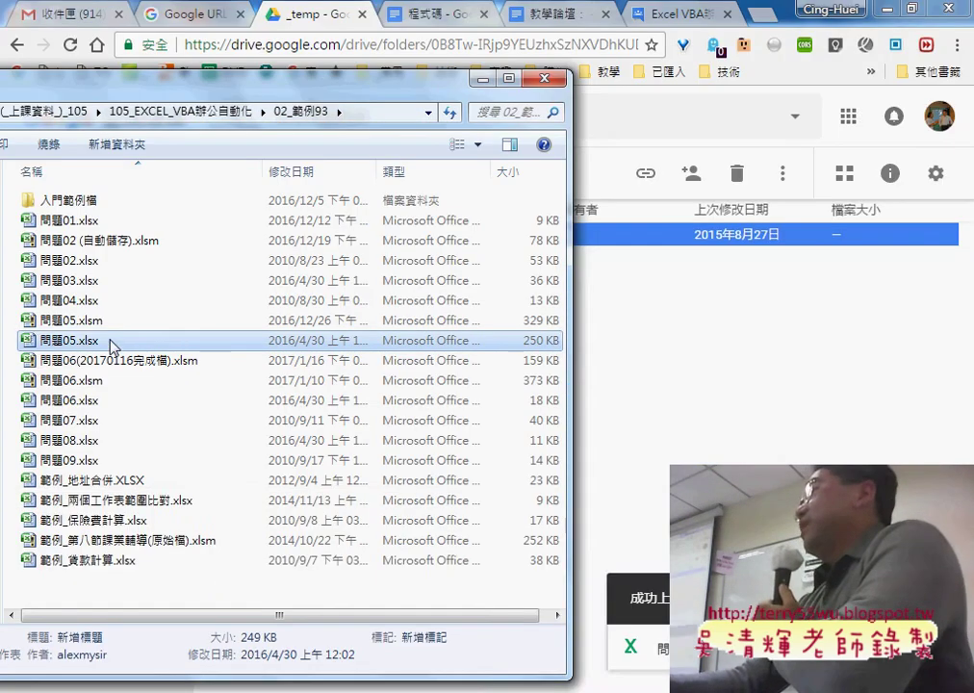
left_click_drag(113, 347, 680, 386)
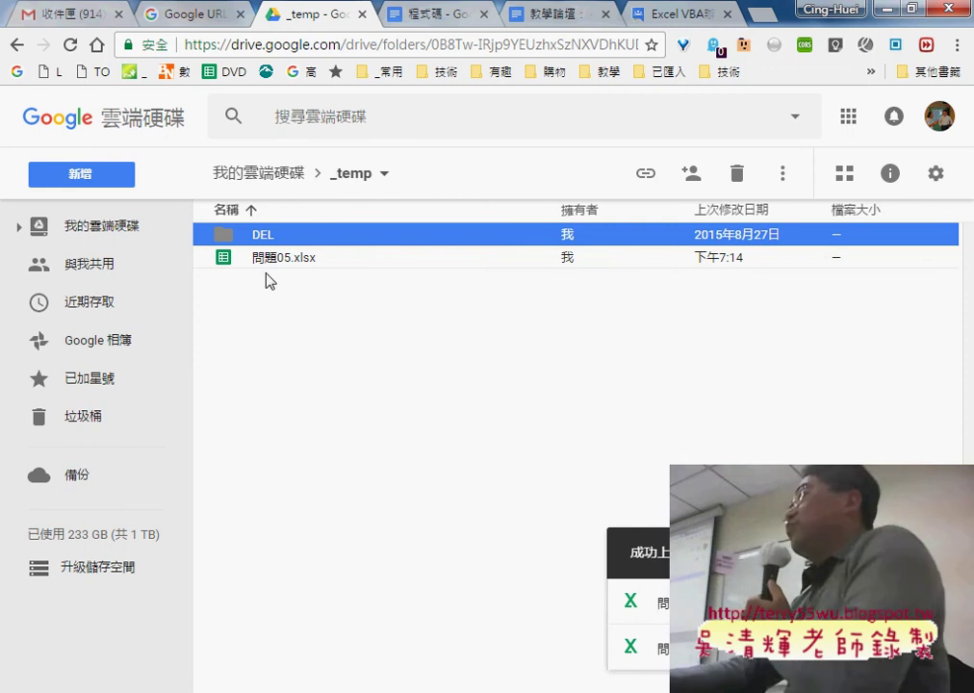
left_click(228, 259)
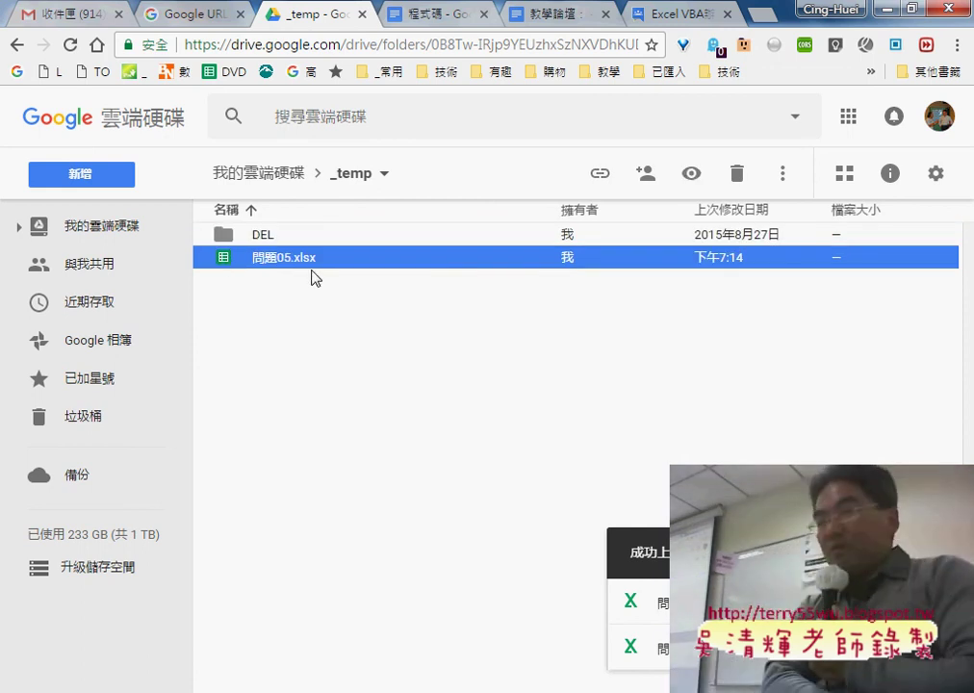
left_click(413, 275)
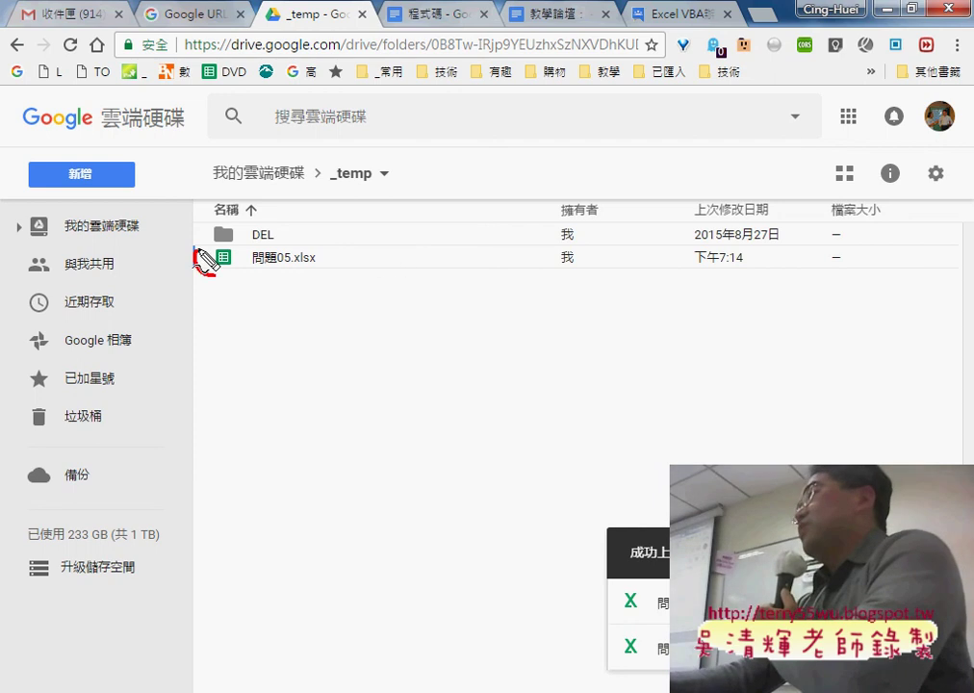
left_click_drag(200, 253, 229, 278)
mouse_move(621, 570)
left_mouse_down()
mouse_move(618, 616)
mouse_move(279, 302)
left_mouse_up()
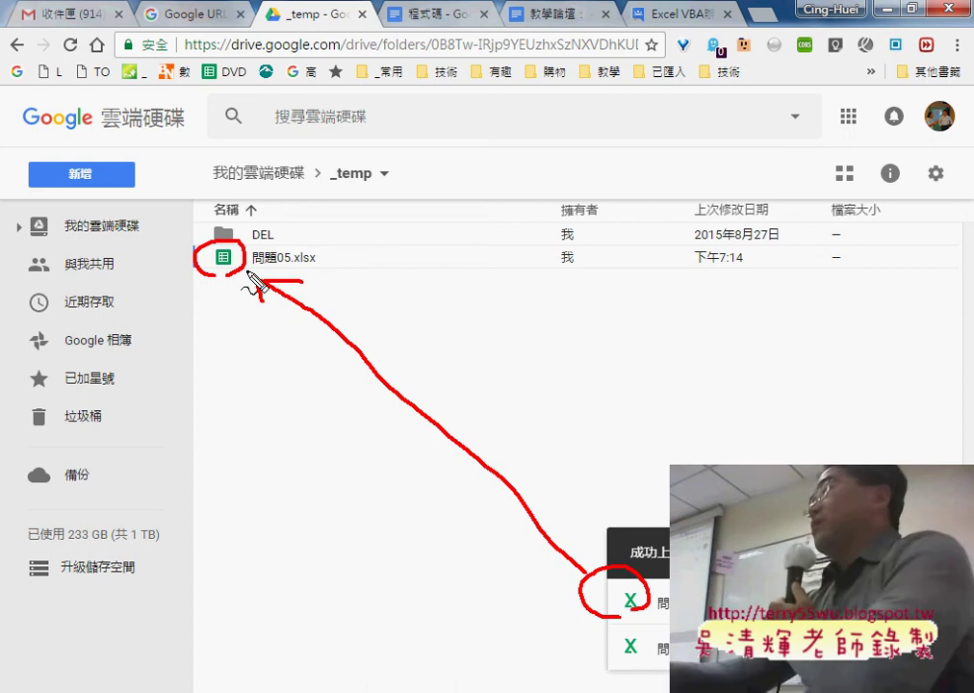
key("Escape")
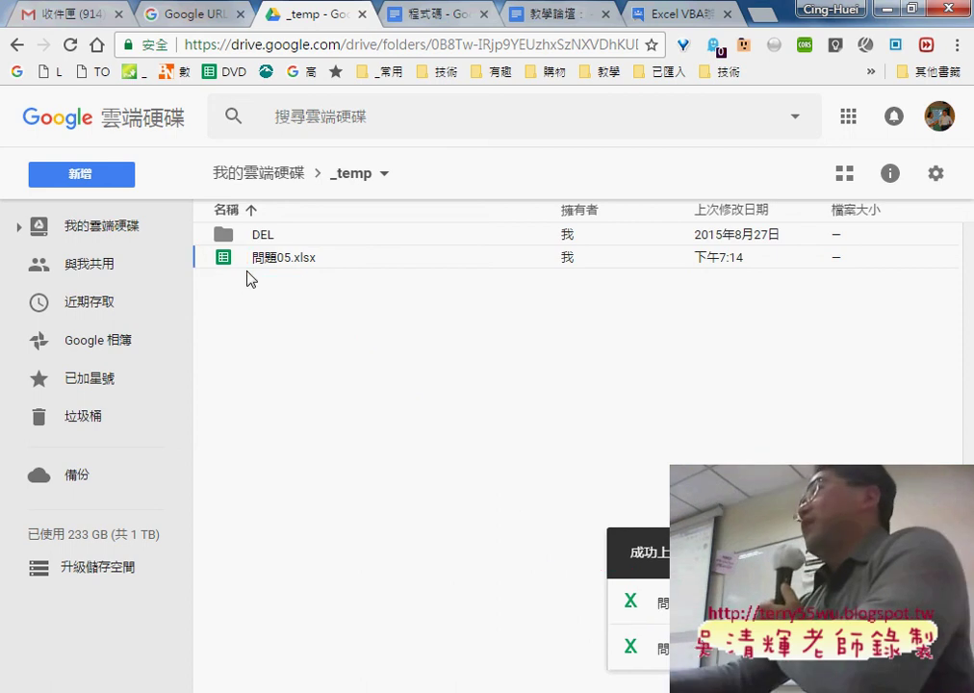
Step: Open 問題05.xlsx in Google Sheets and bring up File > 發佈到網路
double_click(299, 266)
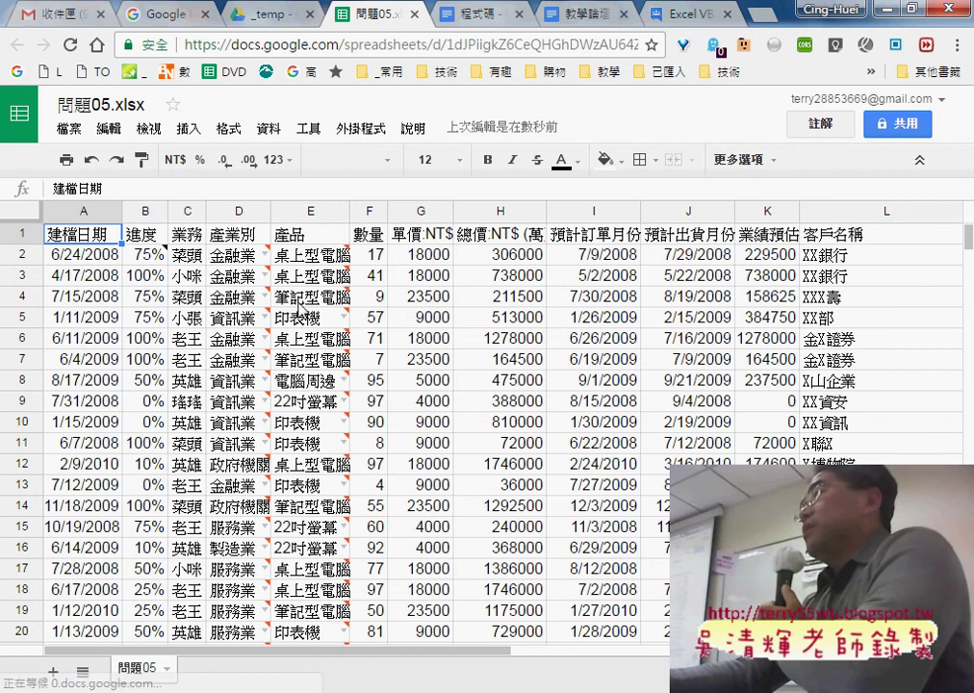
left_click(67, 129)
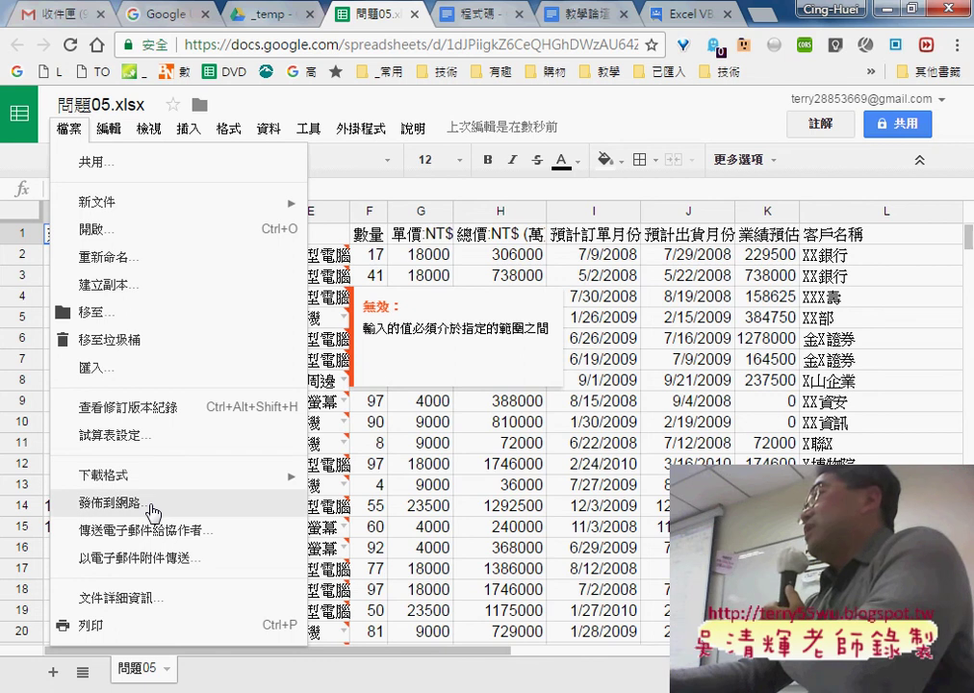
left_click(152, 513)
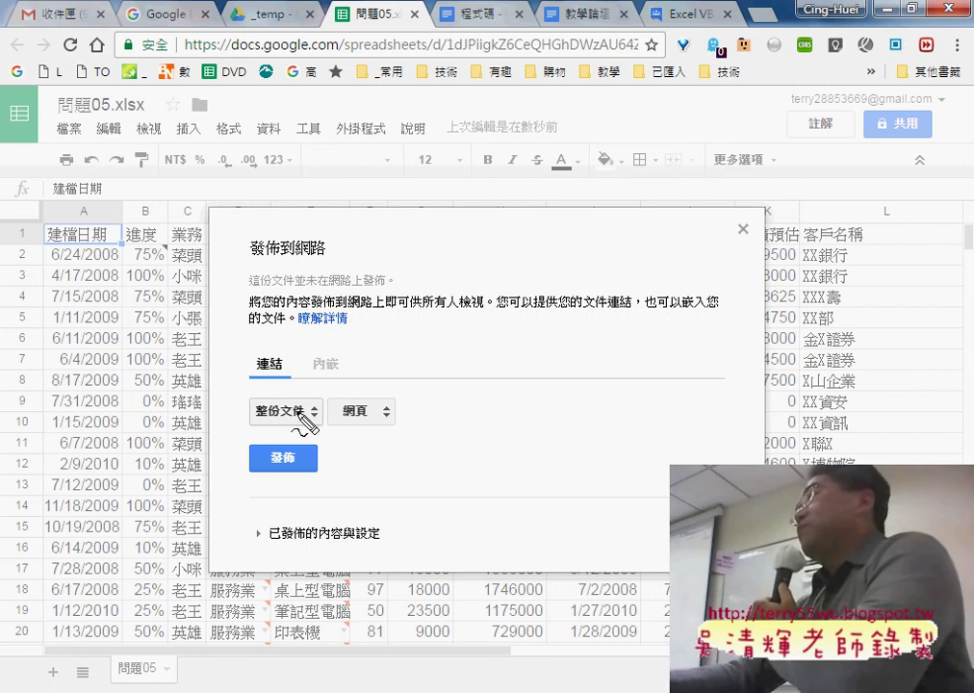
Step: Highlight the Publish to the web dialog and its 整份文件 choice for viewers
left_click_drag(101, 114, 87, 116)
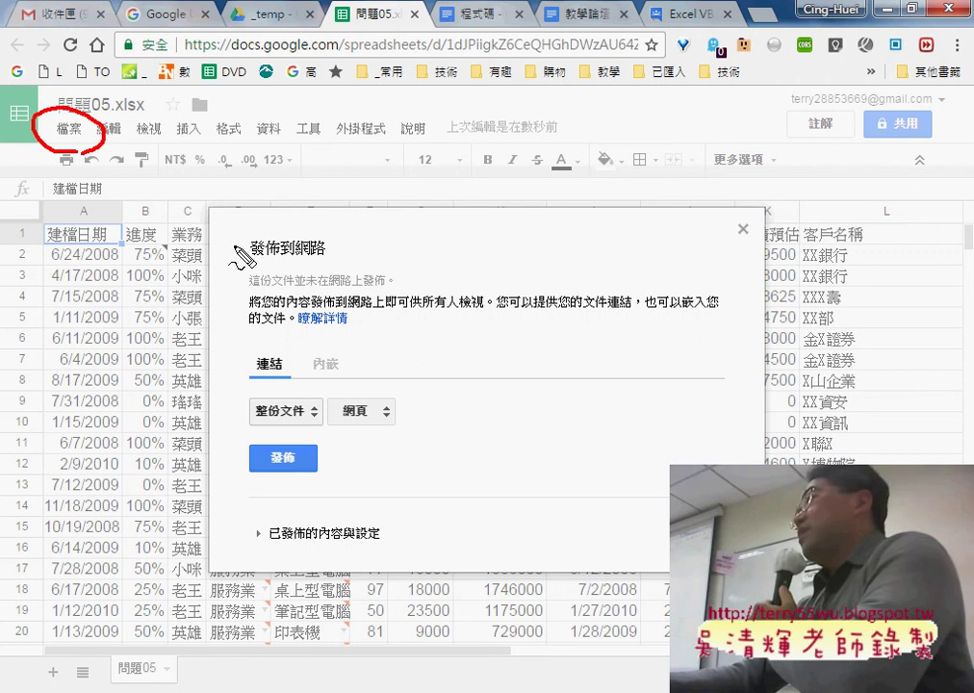
left_click_drag(241, 231, 231, 227)
left_click_drag(266, 433, 322, 435)
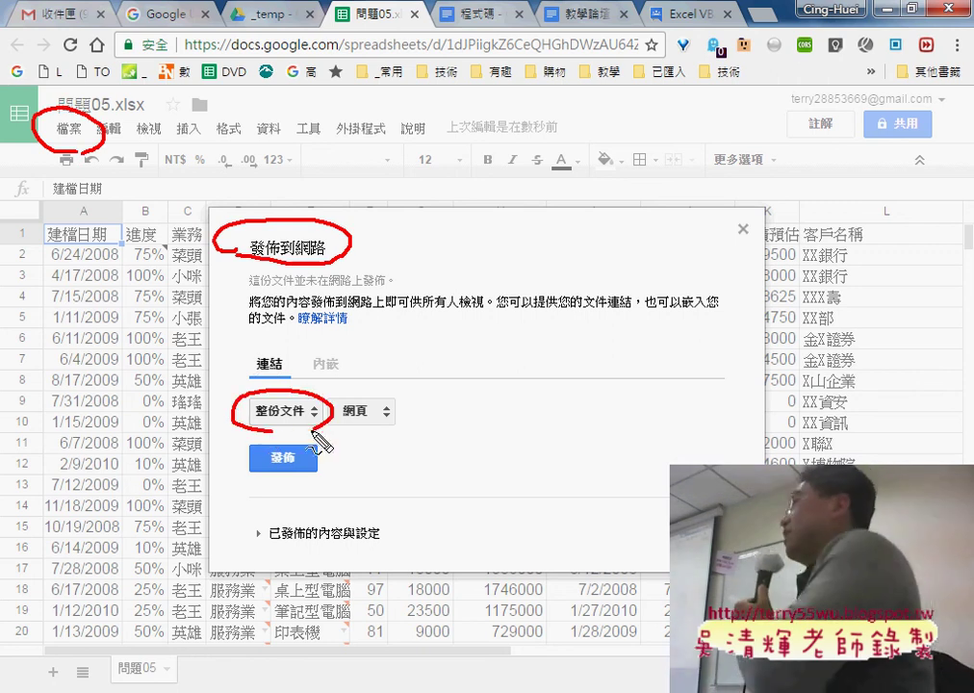
left_click_drag(260, 421, 321, 421)
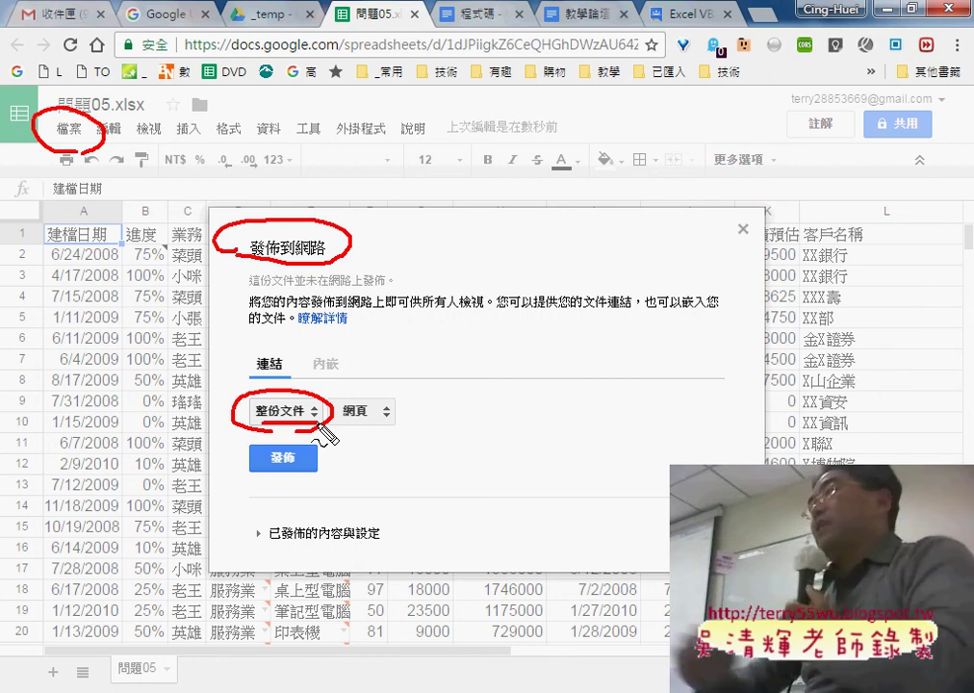
key("Escape")
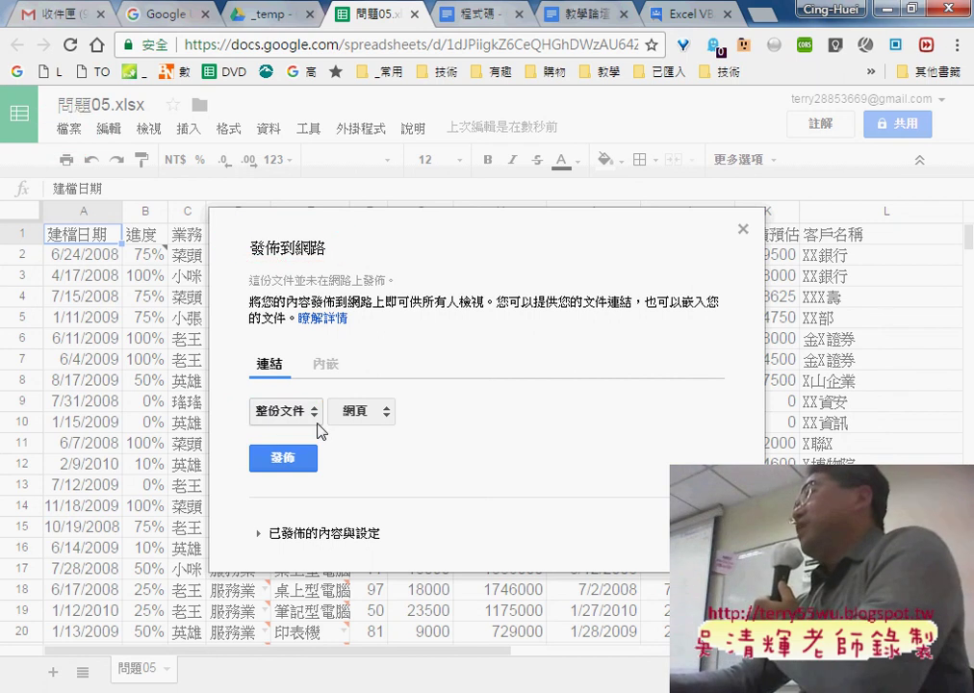
Step: Publish only the 問題05 sheet as PDF (.pdf) and confirm with 確定
left_click(295, 414)
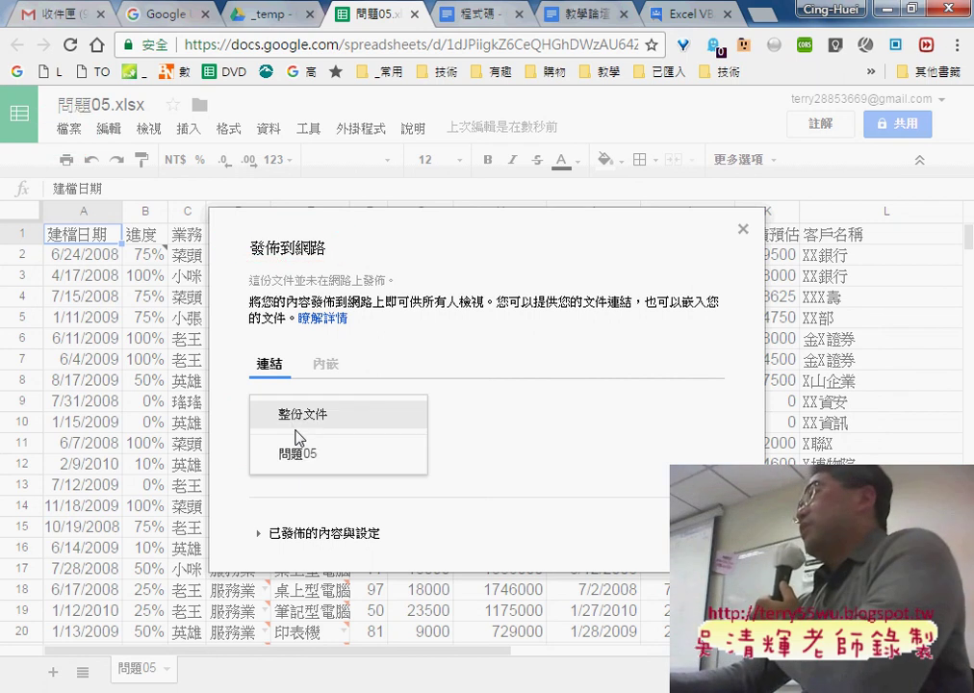
left_click(306, 451)
left_click(287, 408)
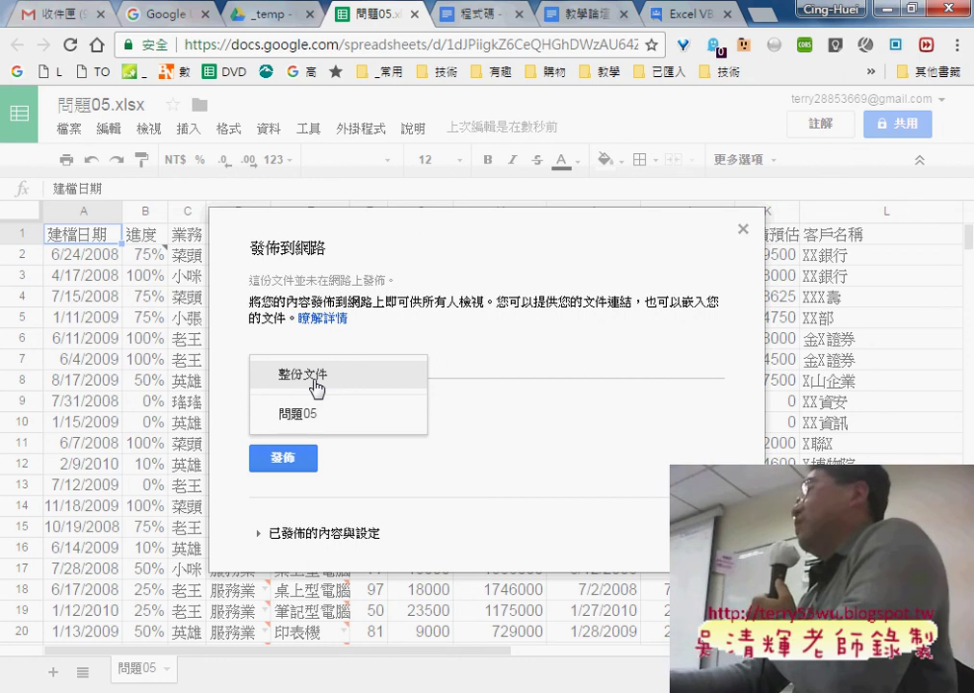
left_click(310, 416)
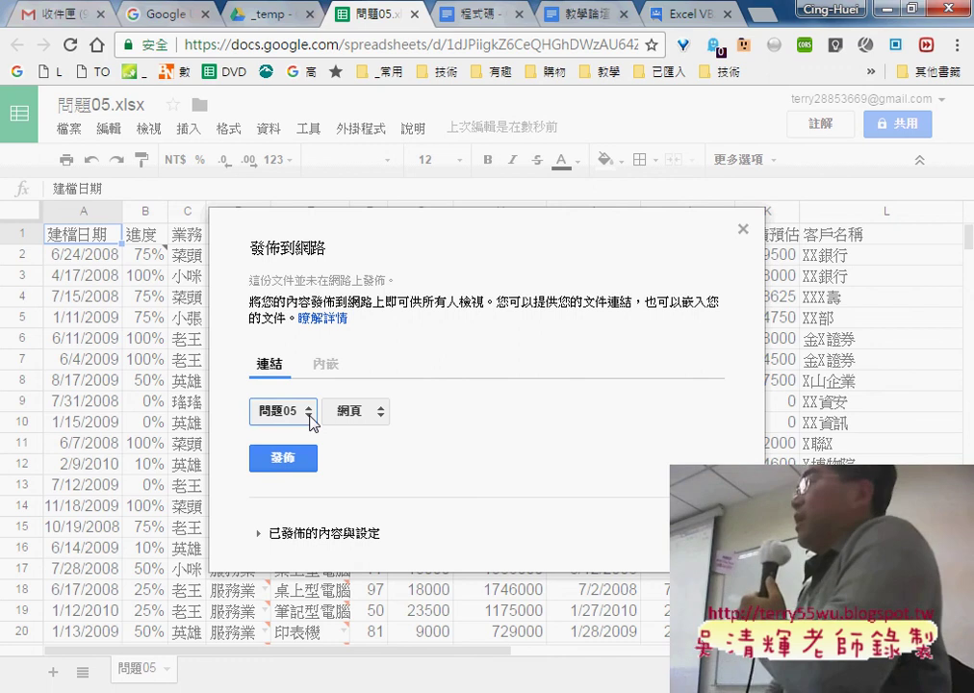
left_click(358, 420)
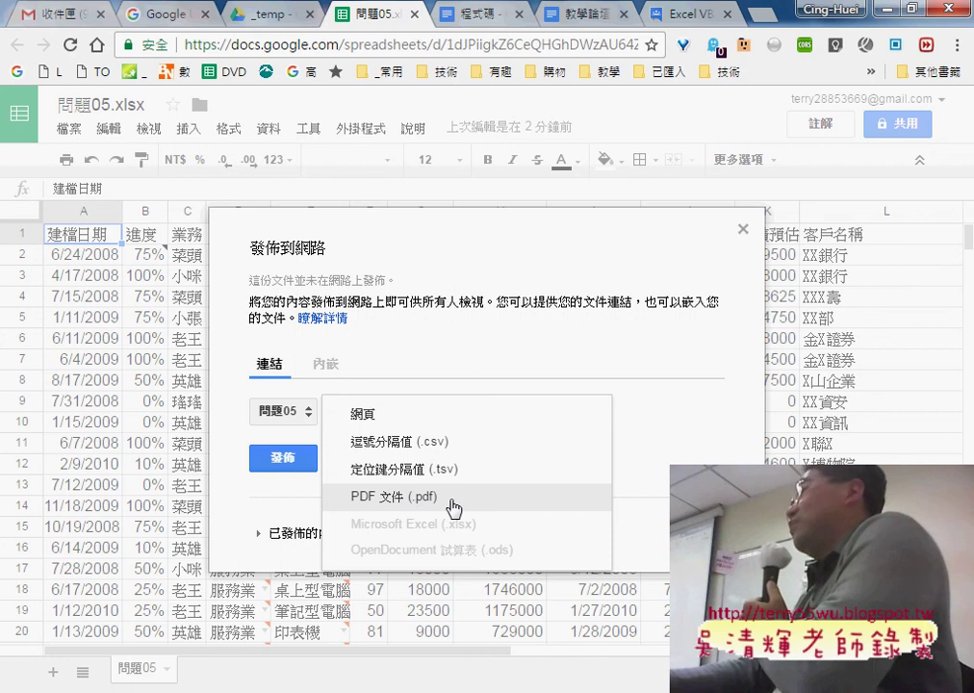
left_click(454, 508)
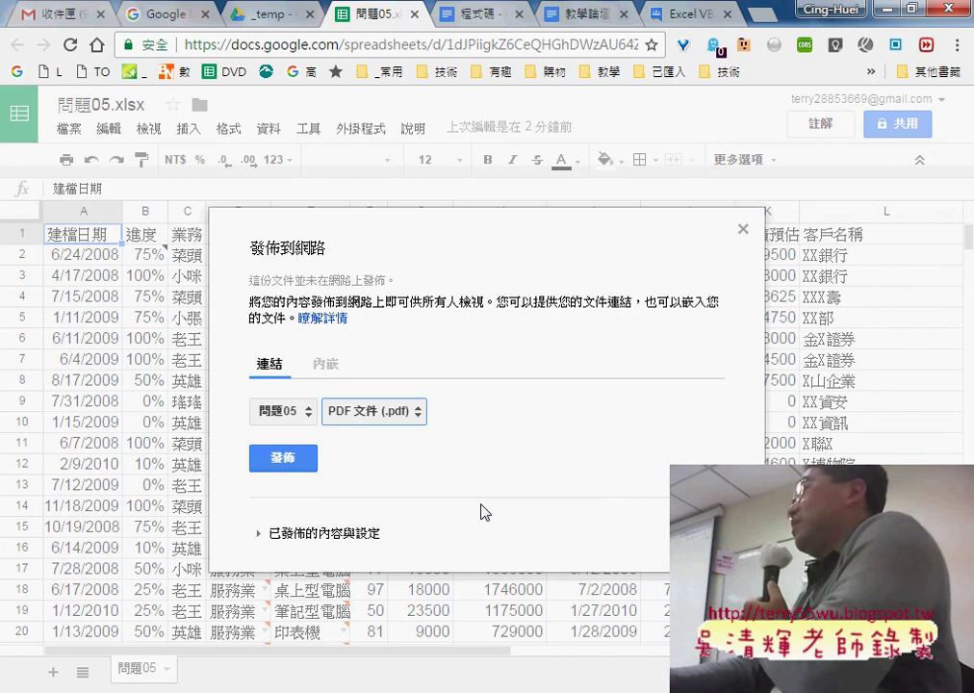
left_click(285, 460)
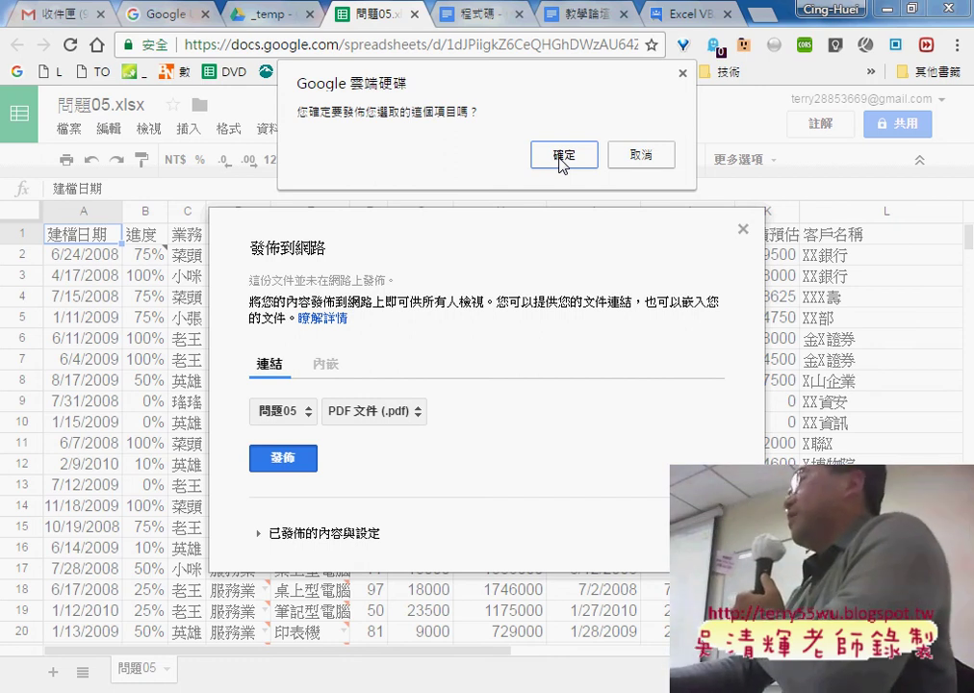
left_click(563, 157)
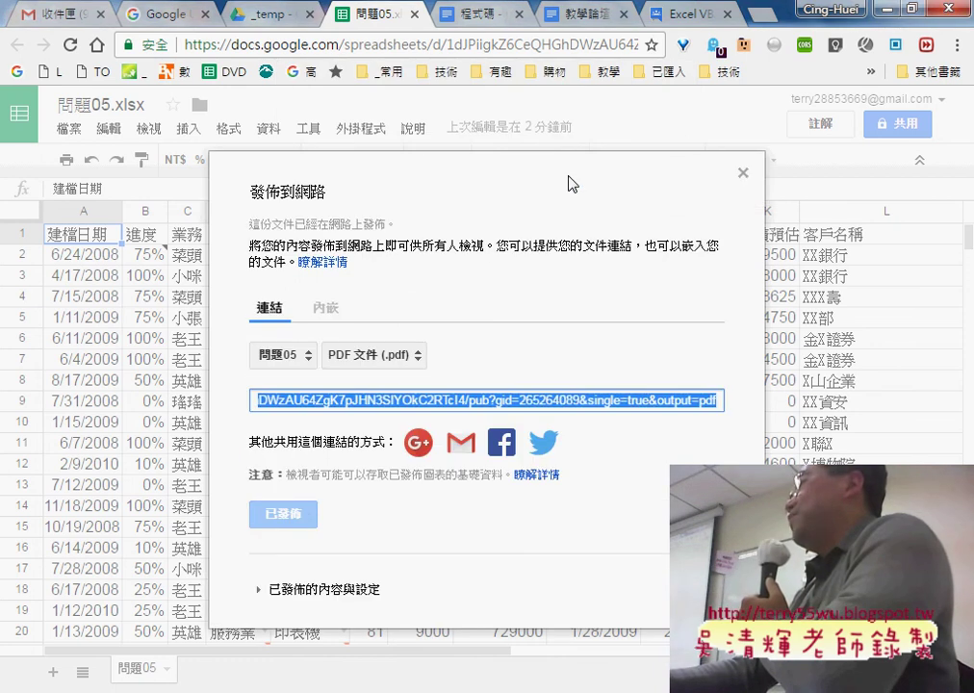
Step: Open the published link in a new tab and save the PDF to the desktop
left_click(584, 412)
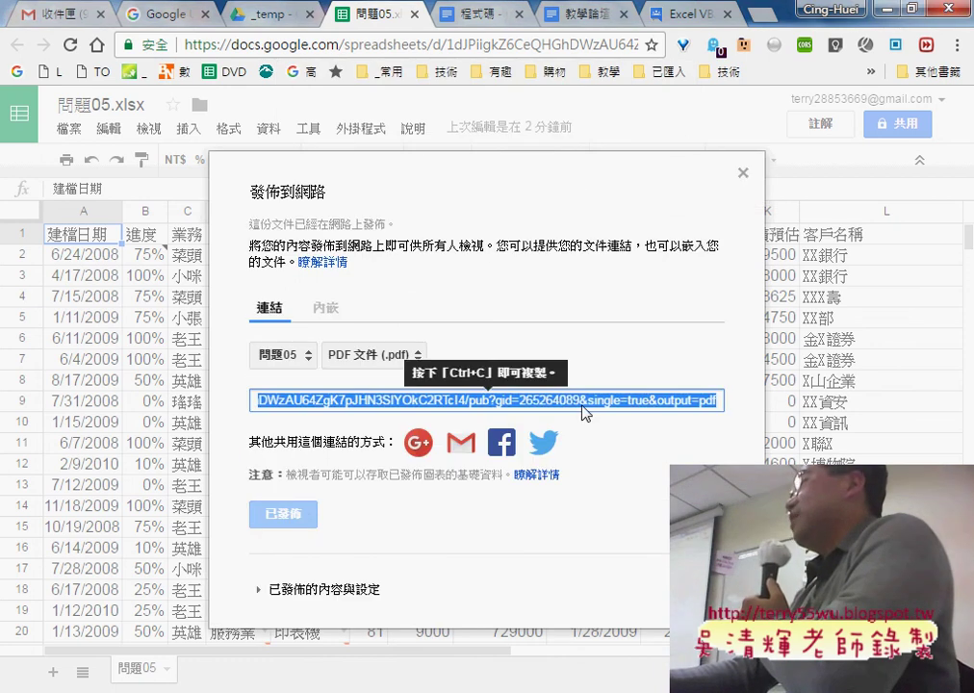
right_click(584, 409)
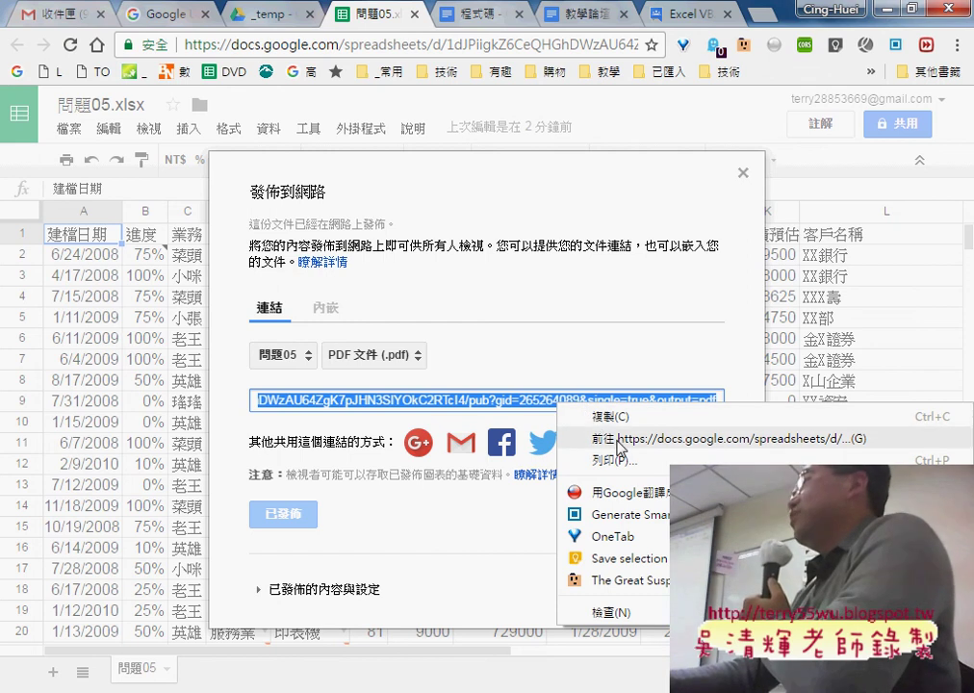
left_click(620, 443)
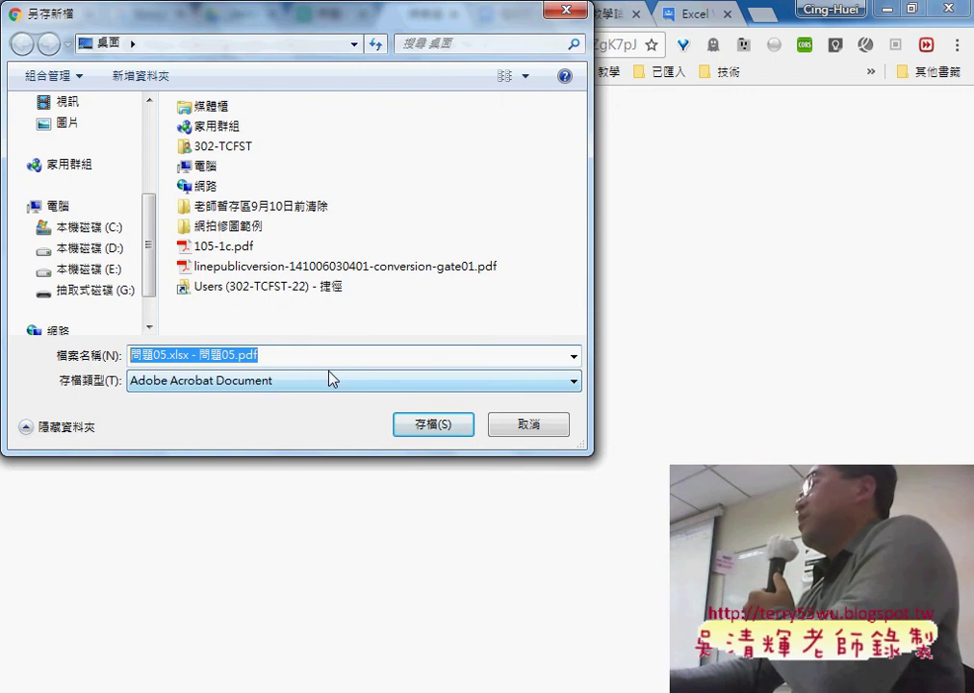
left_click(439, 430)
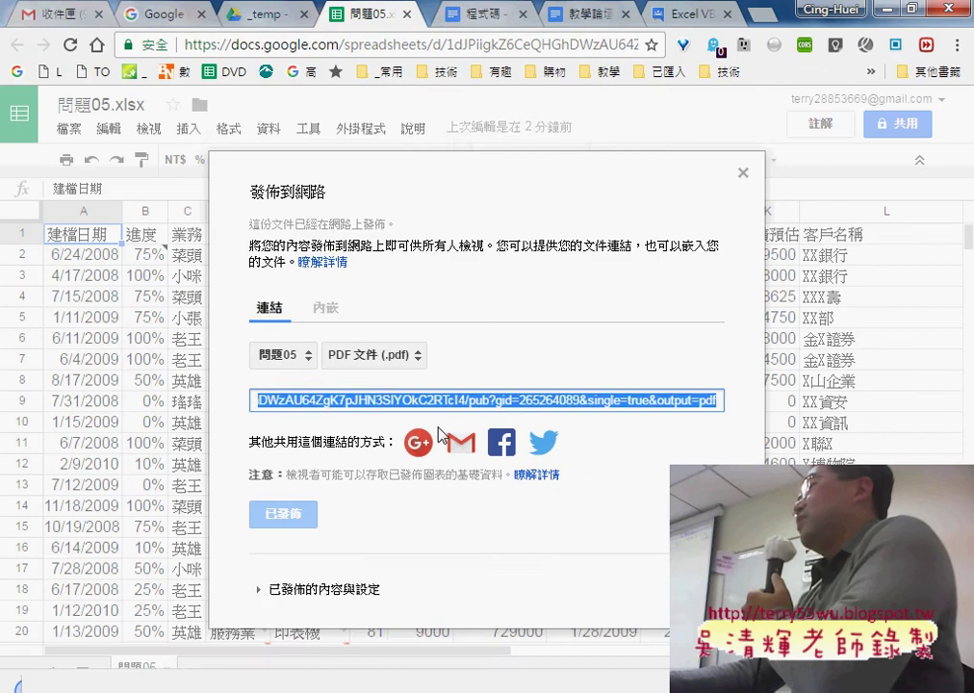
Step: View the downloaded 問題05.xlsx - 問題05.pdf, close it, and copy the published link
left_click(197, 671)
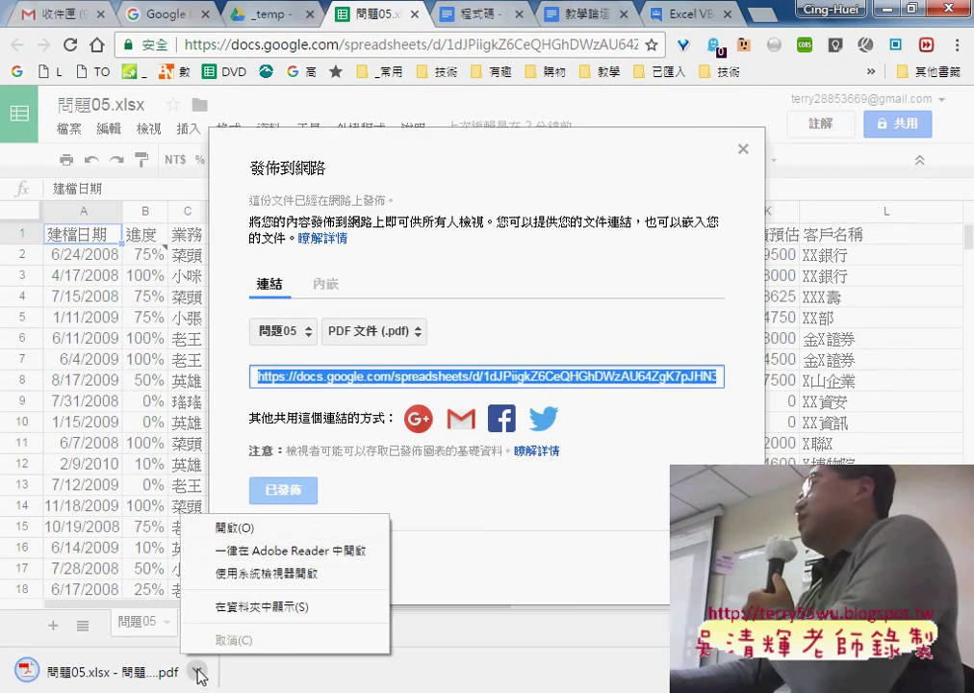
left_click(256, 556)
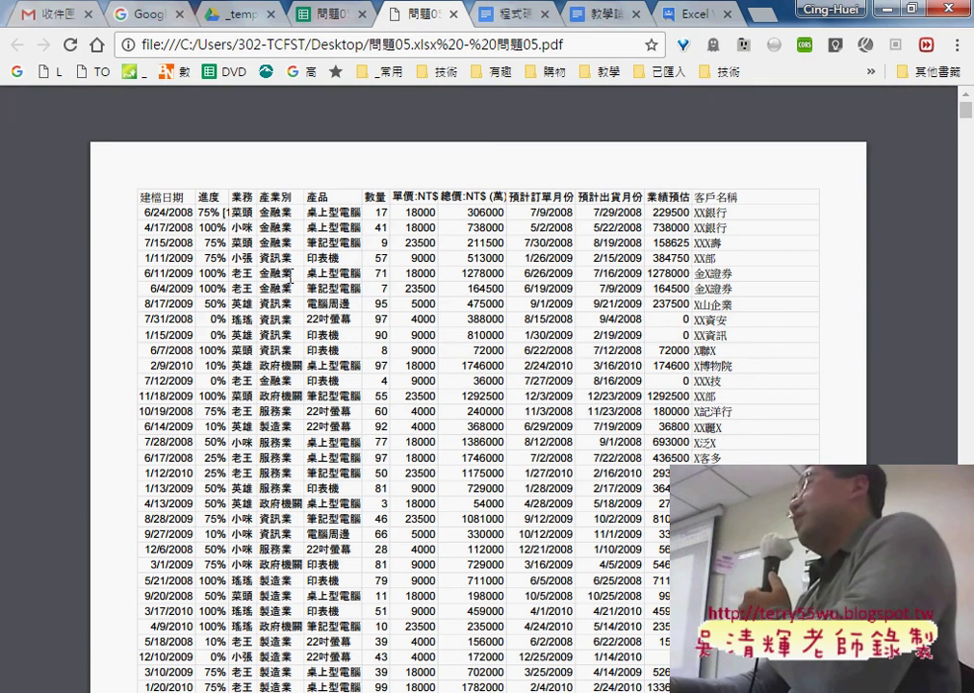
left_click_drag(289, 279, 547, 385)
left_click(547, 395)
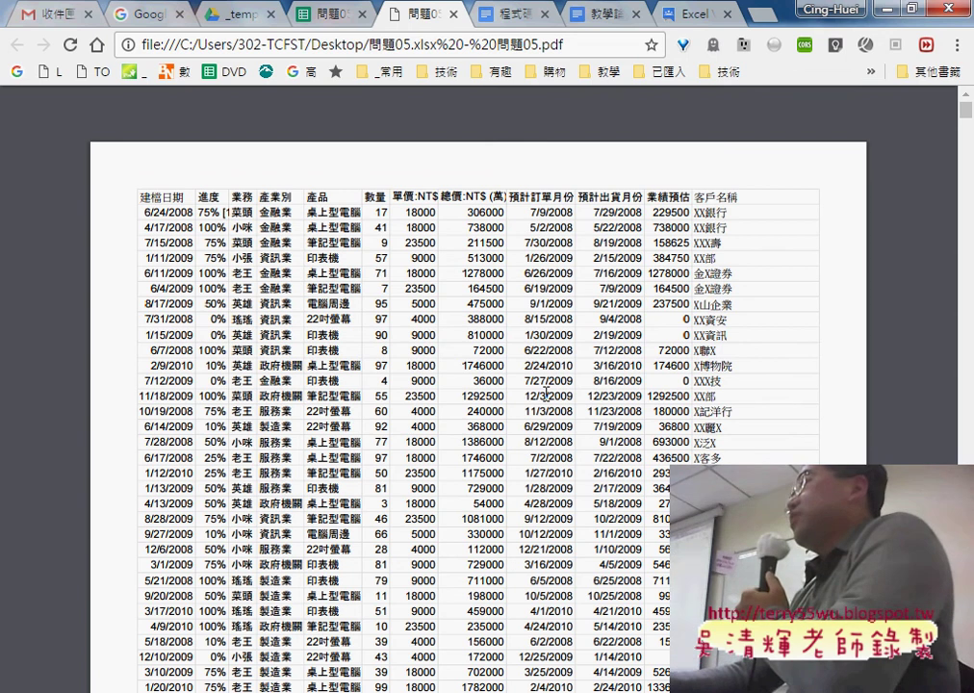
left_click(453, 14)
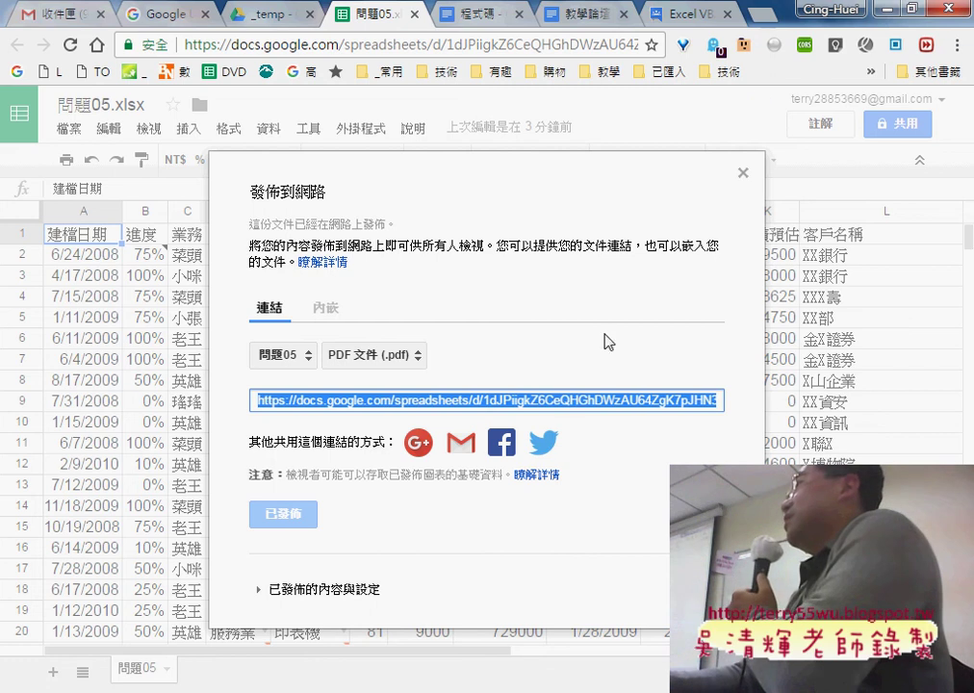
right_click(570, 403)
left_click(621, 415)
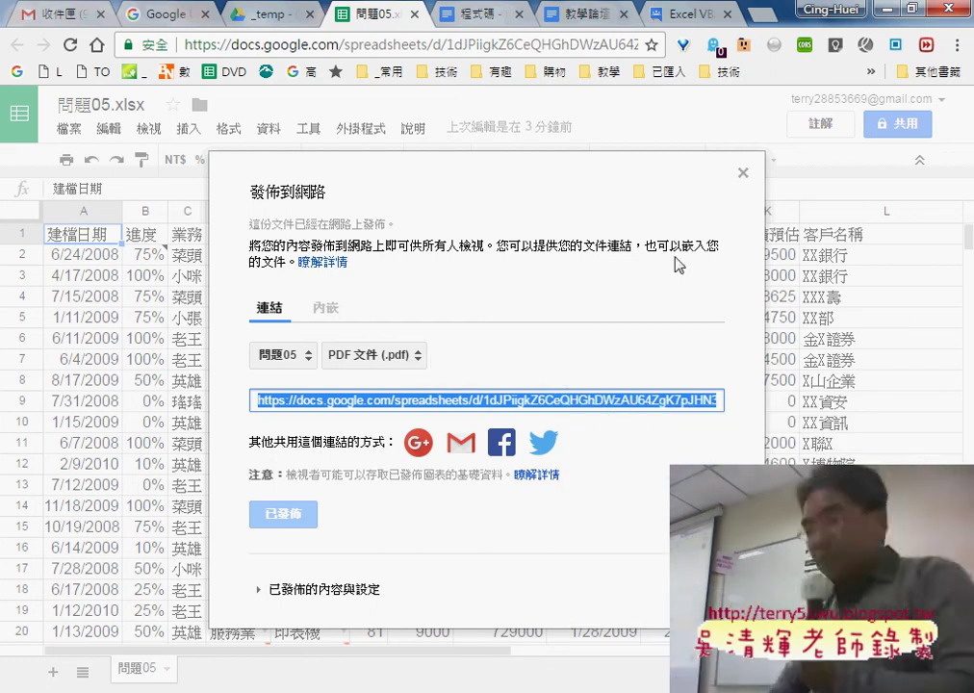
Step: Paste the published sheet link into goo.gl and shorten it
left_click(768, 18)
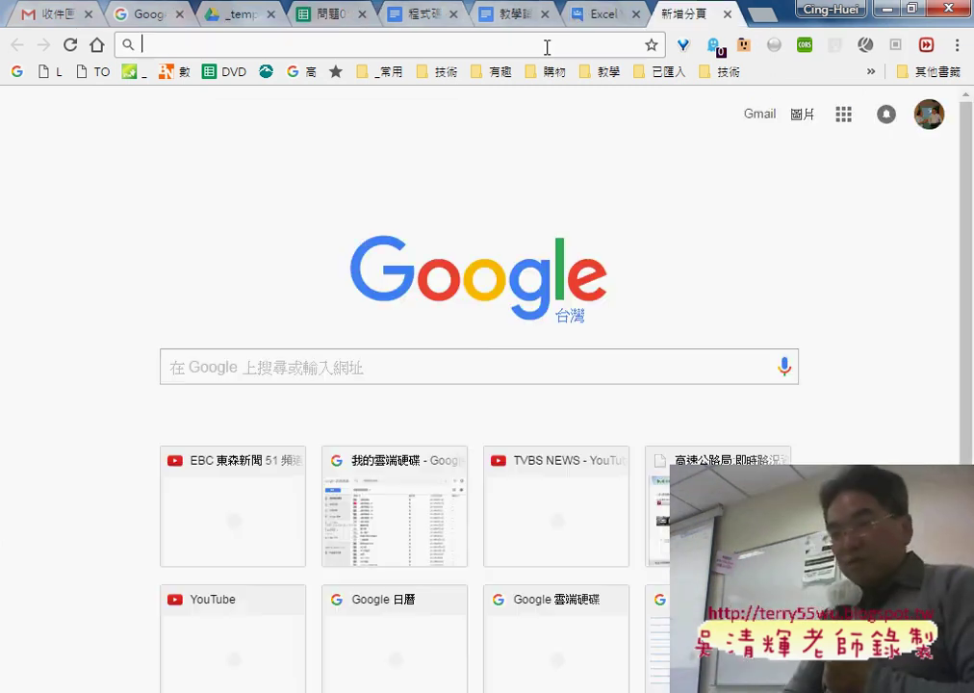
type("goo.gl")
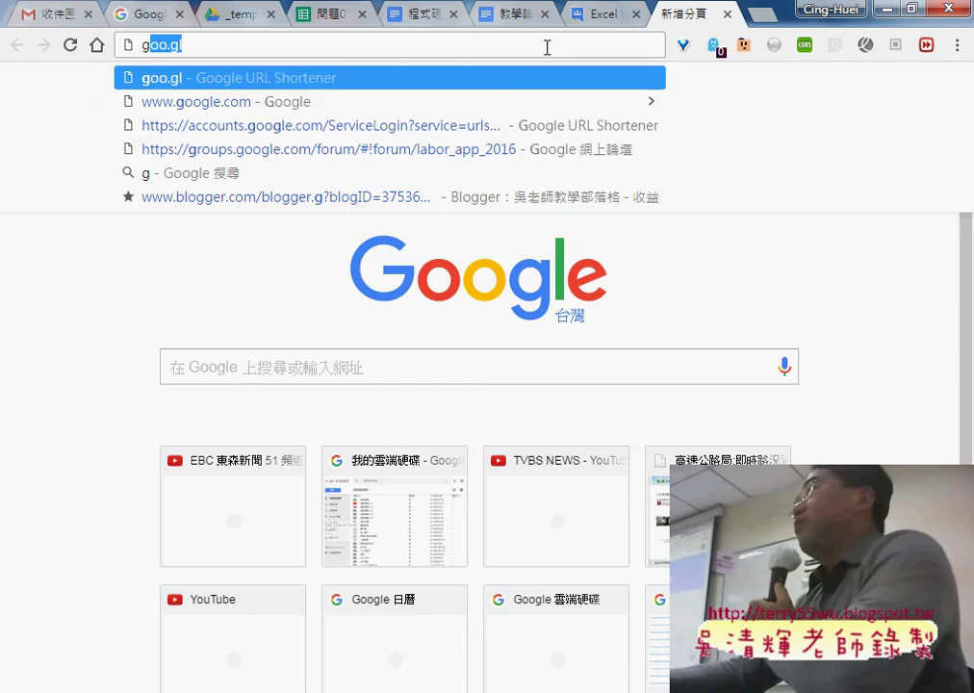
key("Return")
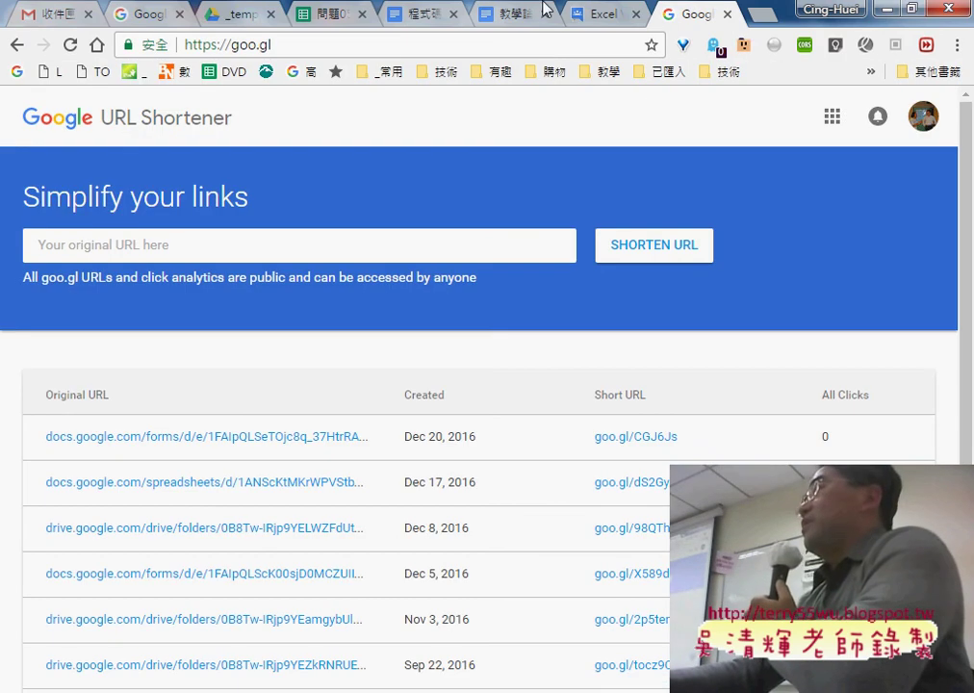
left_click_drag(264, 45, 233, 46)
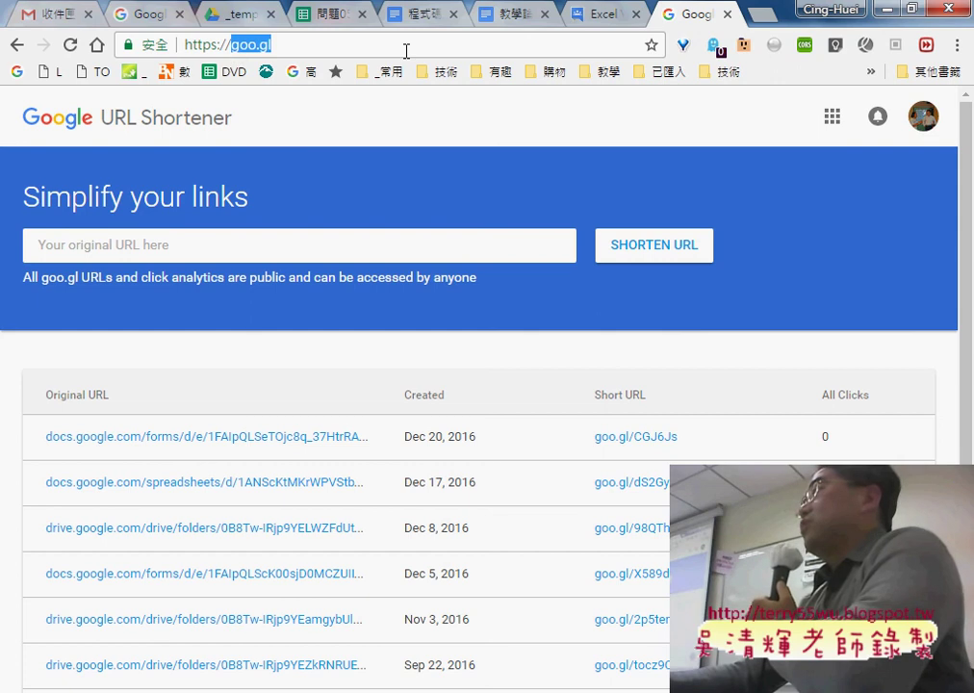
right_click(325, 242)
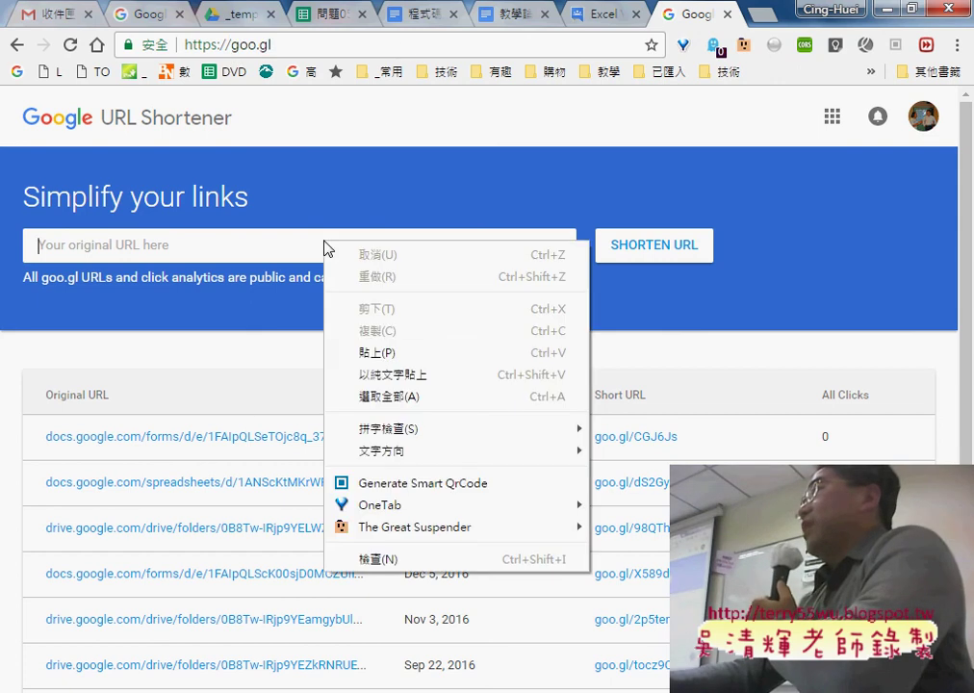
left_click(378, 354)
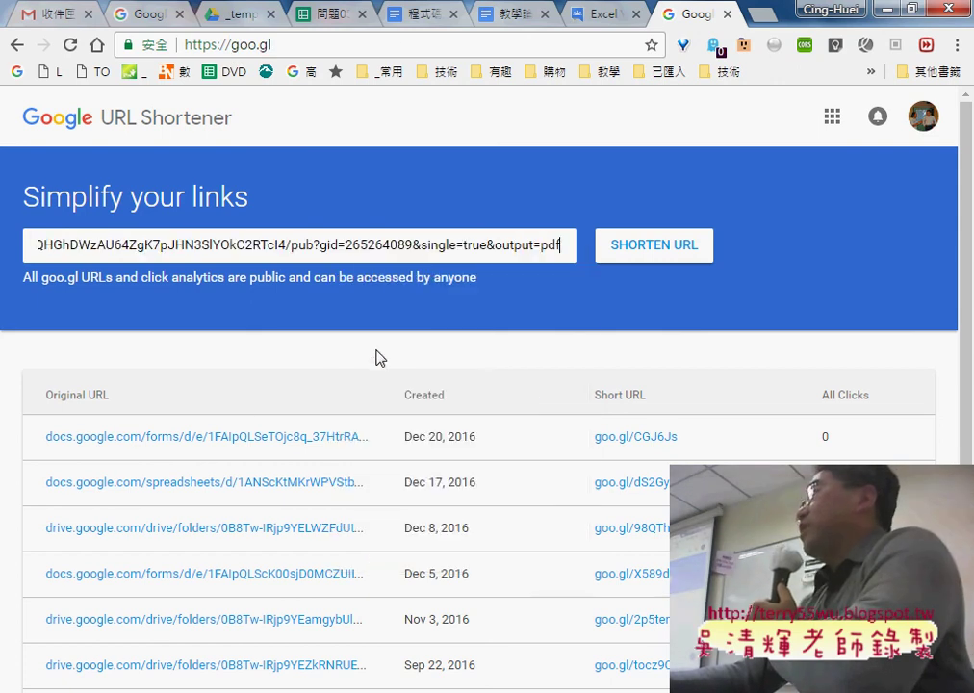
left_click(664, 254)
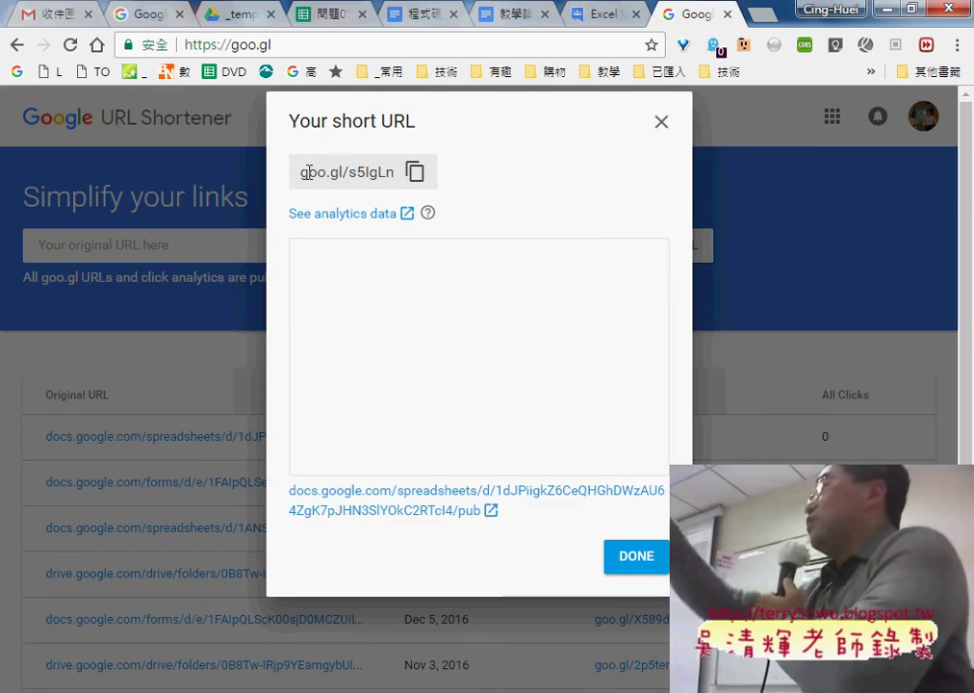
Step: Show the QR code for the new short link goo.gl/s5IgLn
left_click_drag(300, 172, 395, 172)
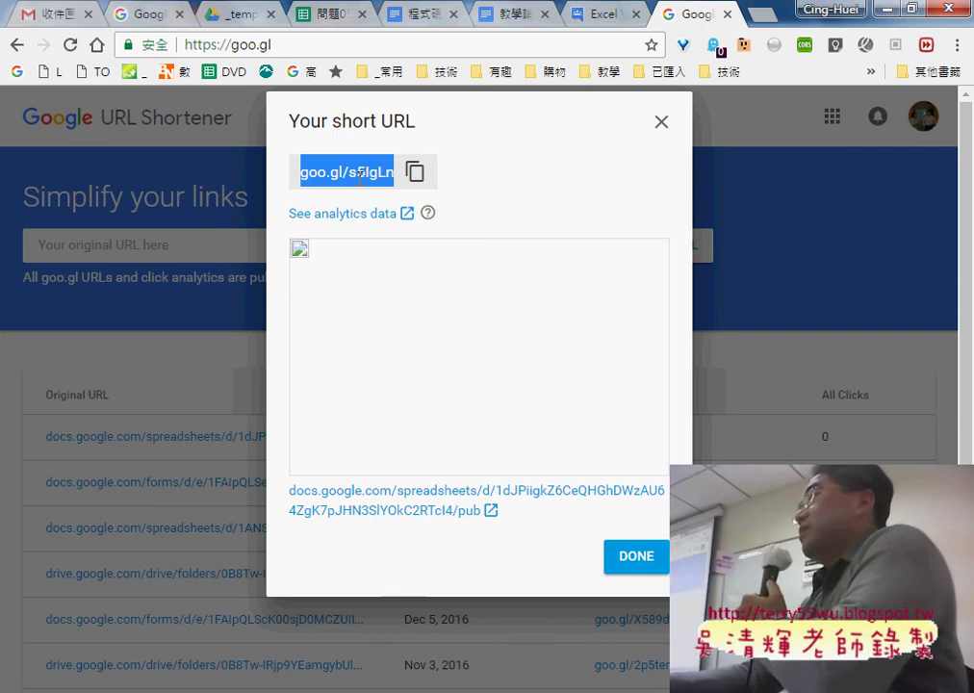
left_click(635, 558)
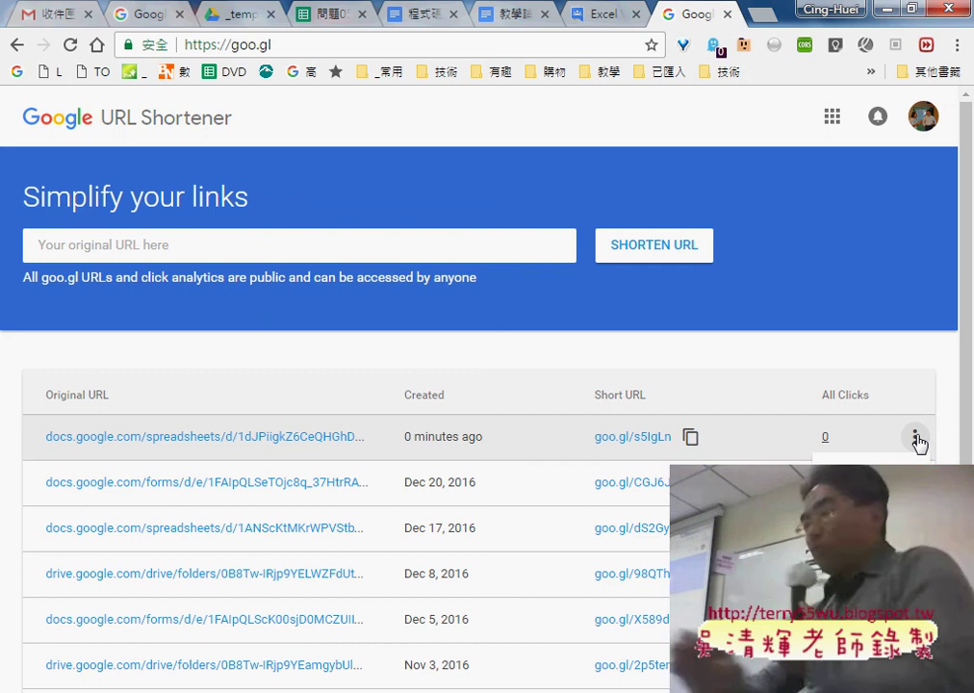
left_click(918, 441)
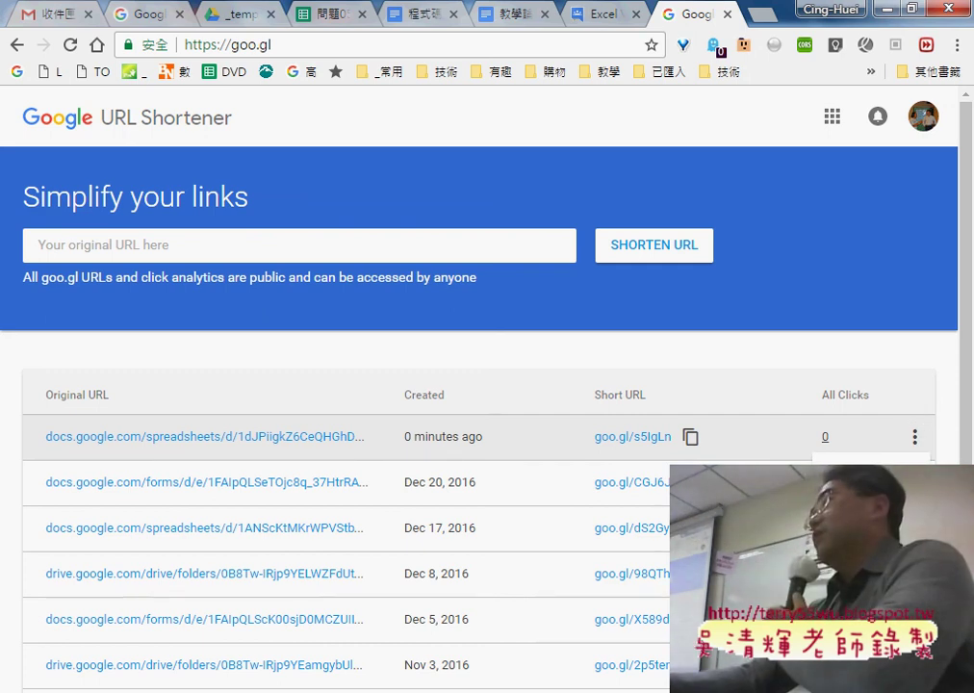
left_click_drag(96, 252, 375, 249)
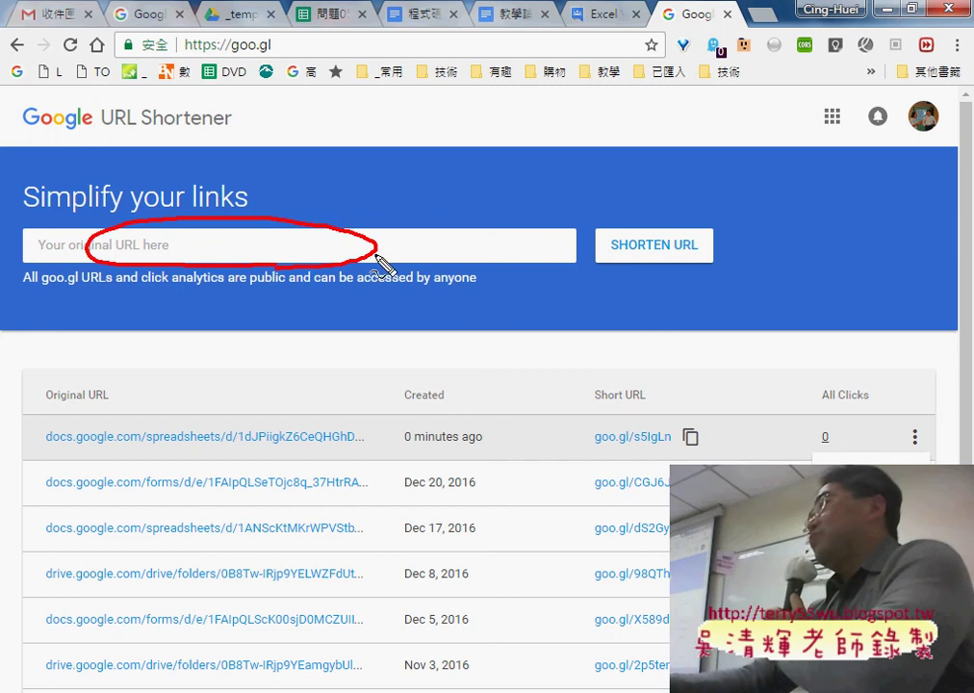
left_click_drag(616, 262, 664, 264)
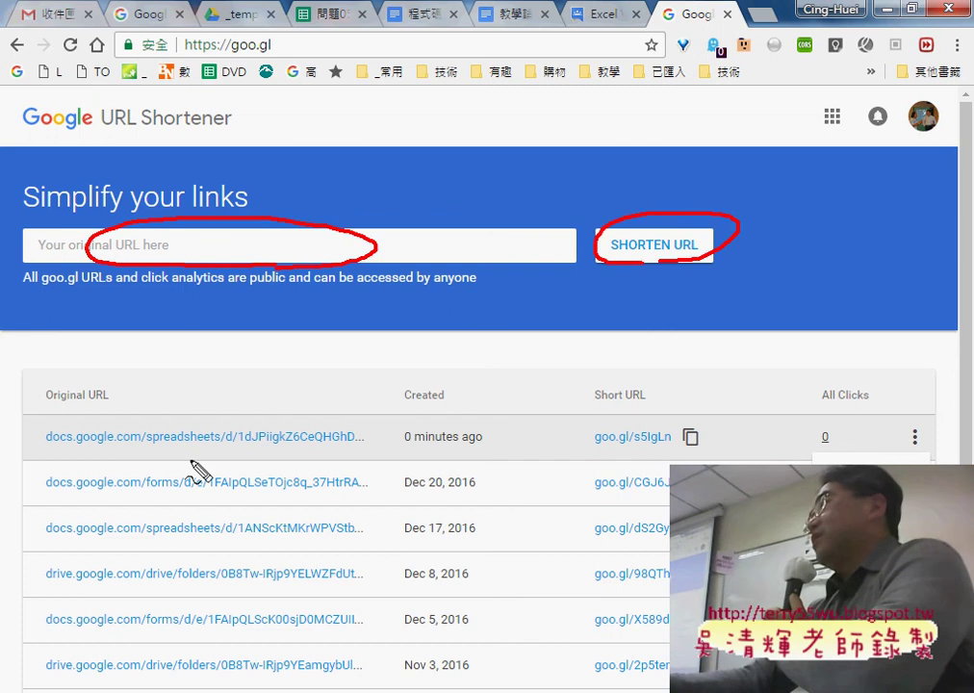
left_click_drag(64, 450, 630, 457)
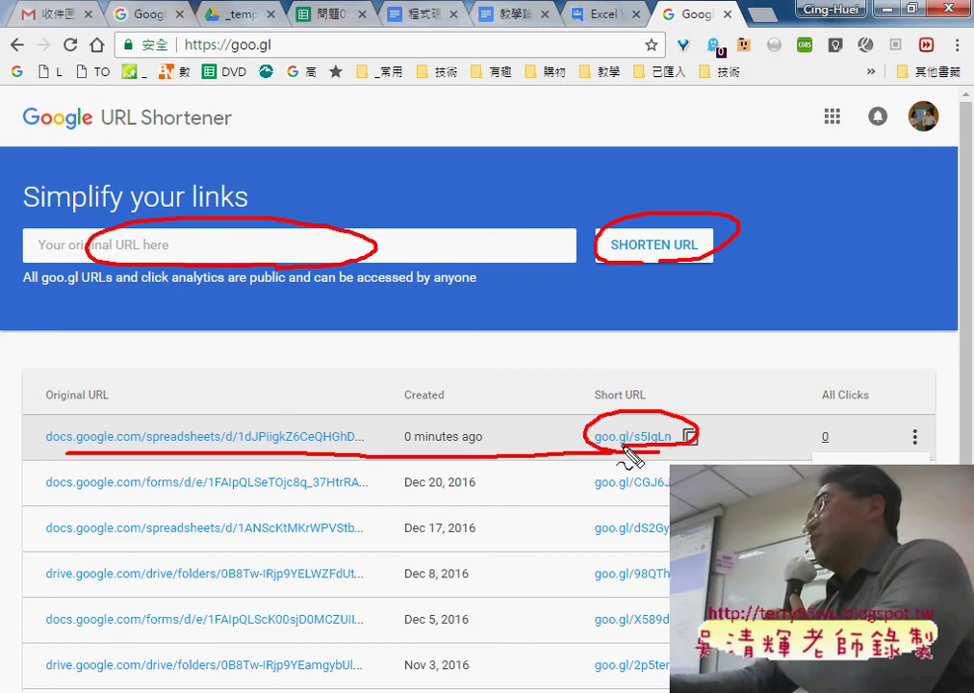
left_click_drag(909, 412, 914, 439)
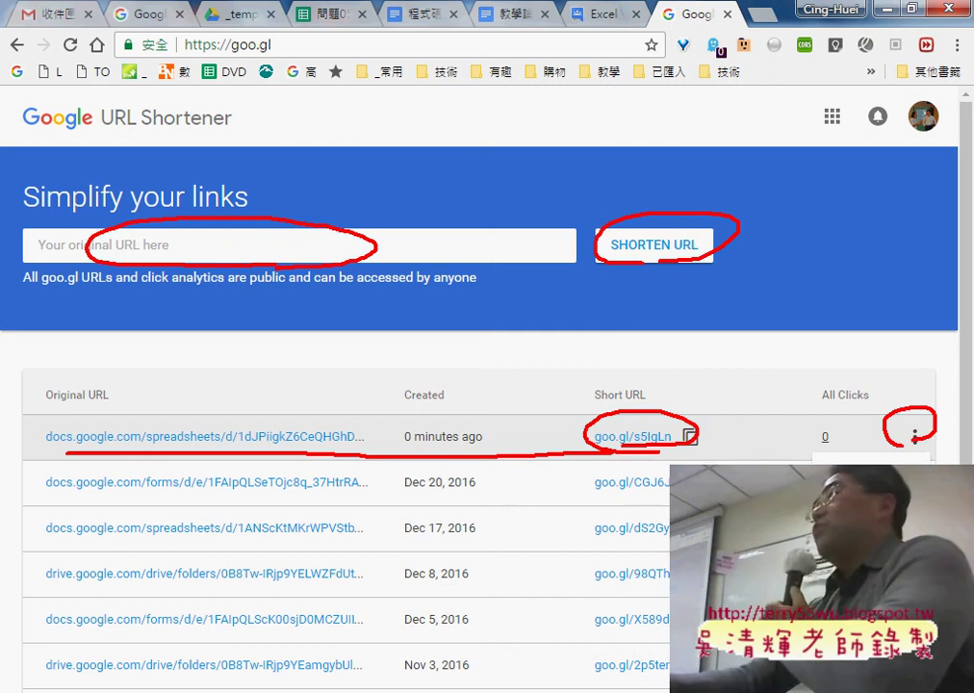
key("Escape")
left_click(856, 510)
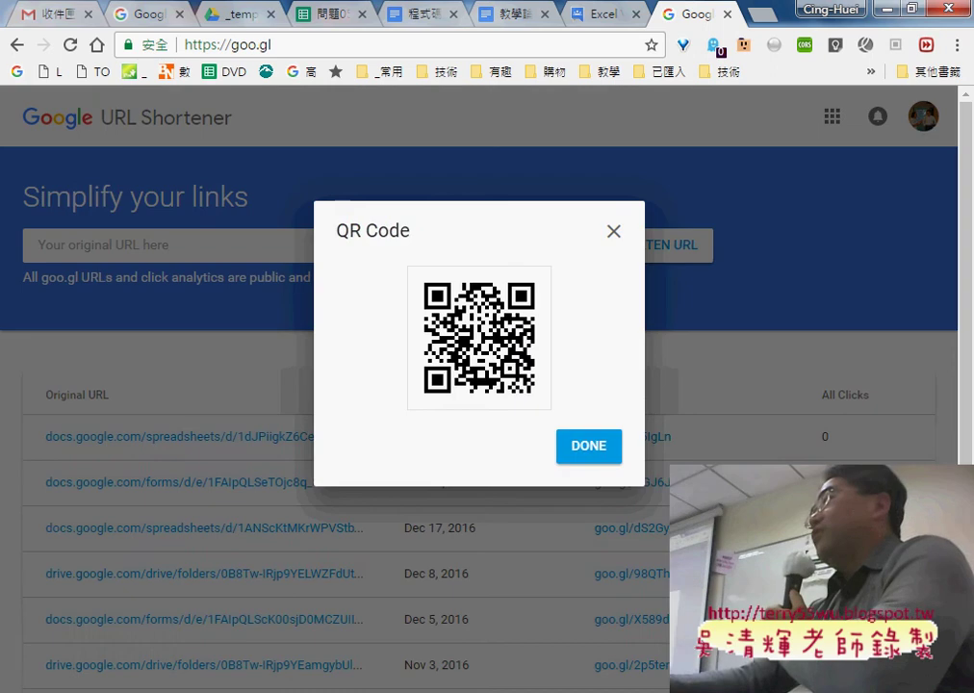
Step: Bring up save/copy options for the QR image, then close the QR Code dialog
right_click(502, 320)
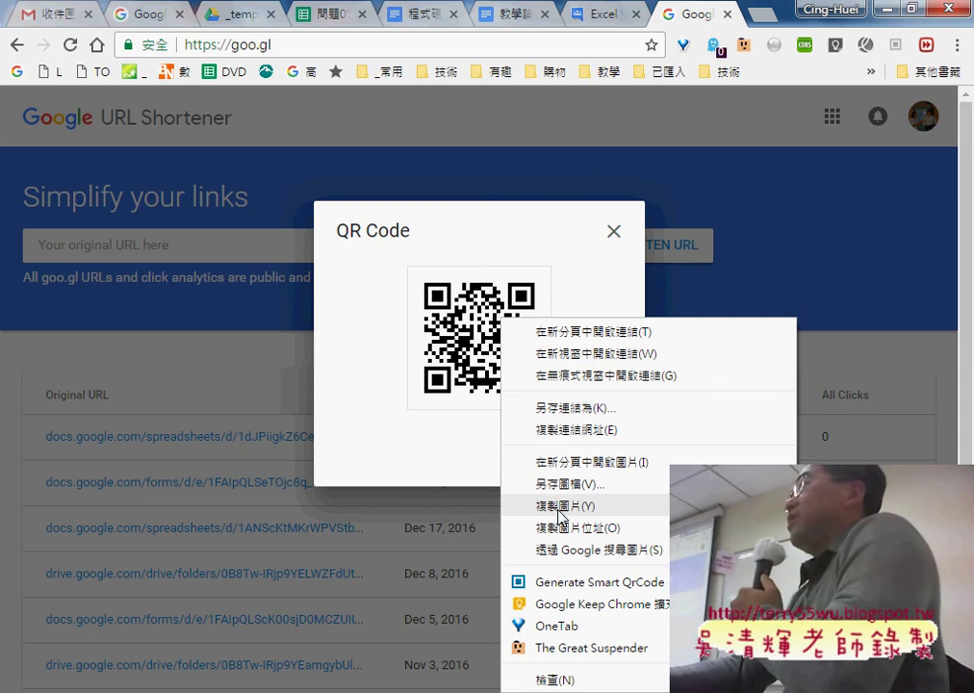
left_click(614, 232)
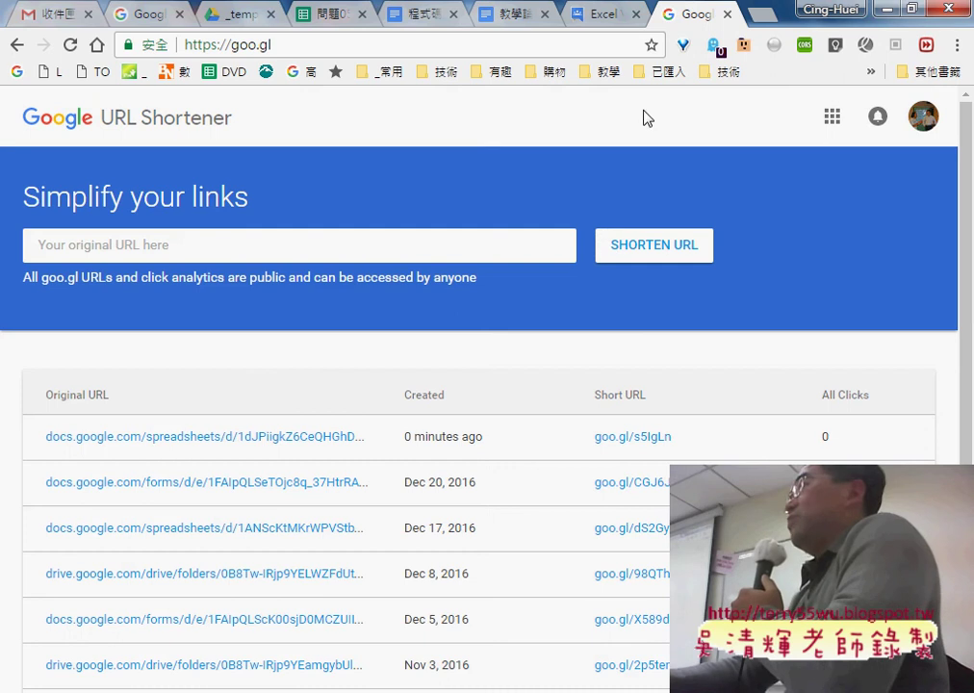
Step: Close the URL shortener tab and switch the publish format from PDF to 網頁 (web page)
key("ctrl+w")
left_click(369, 15)
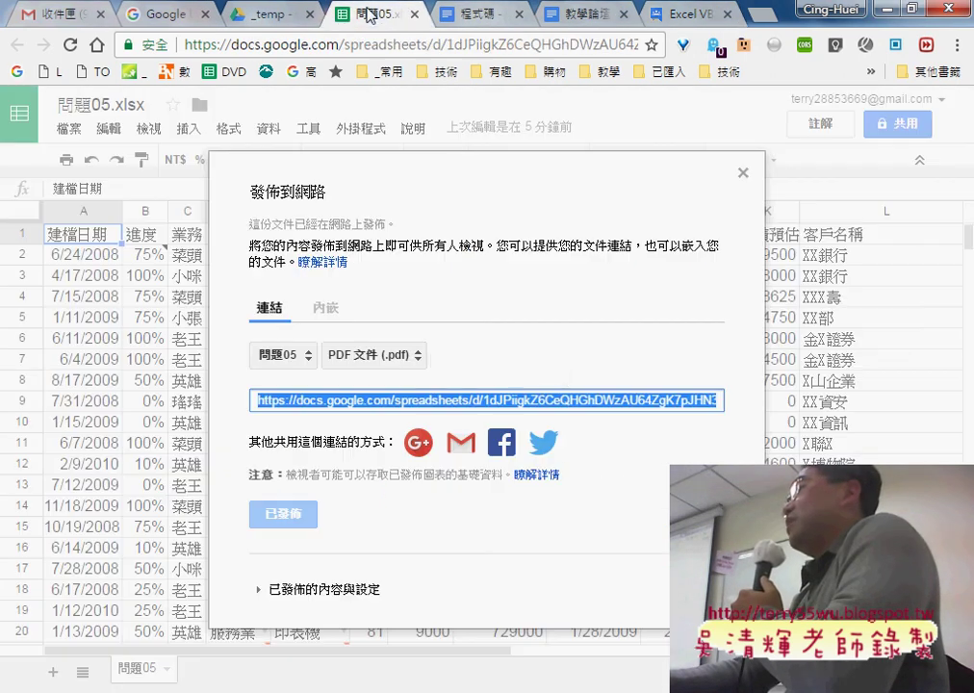
left_click(372, 355)
left_click(401, 276)
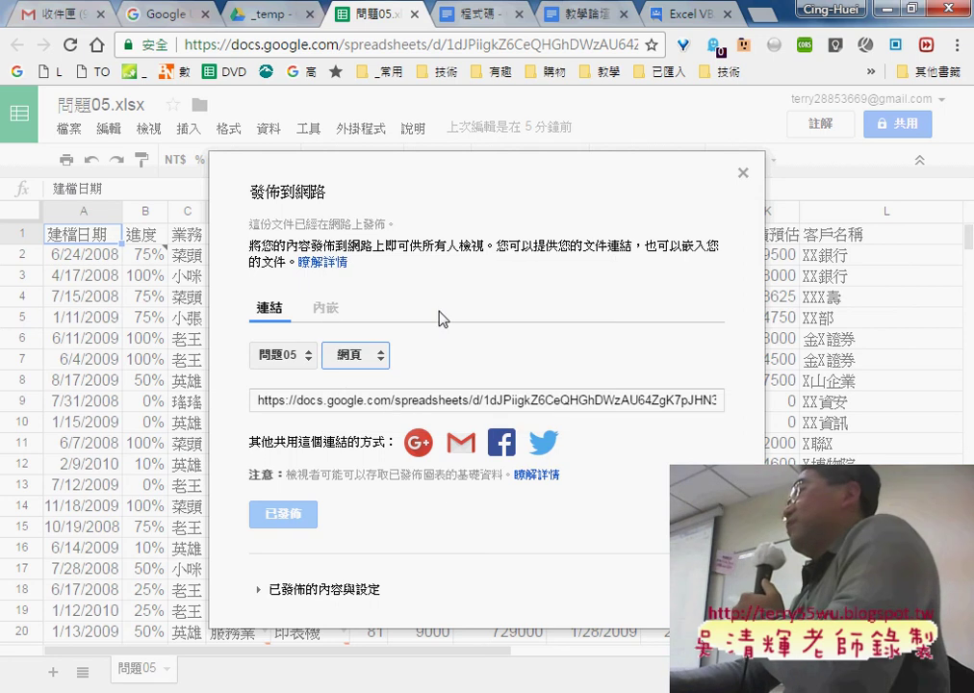
Step: Stop publishing the 問題05 sheet and confirm
left_click(328, 590)
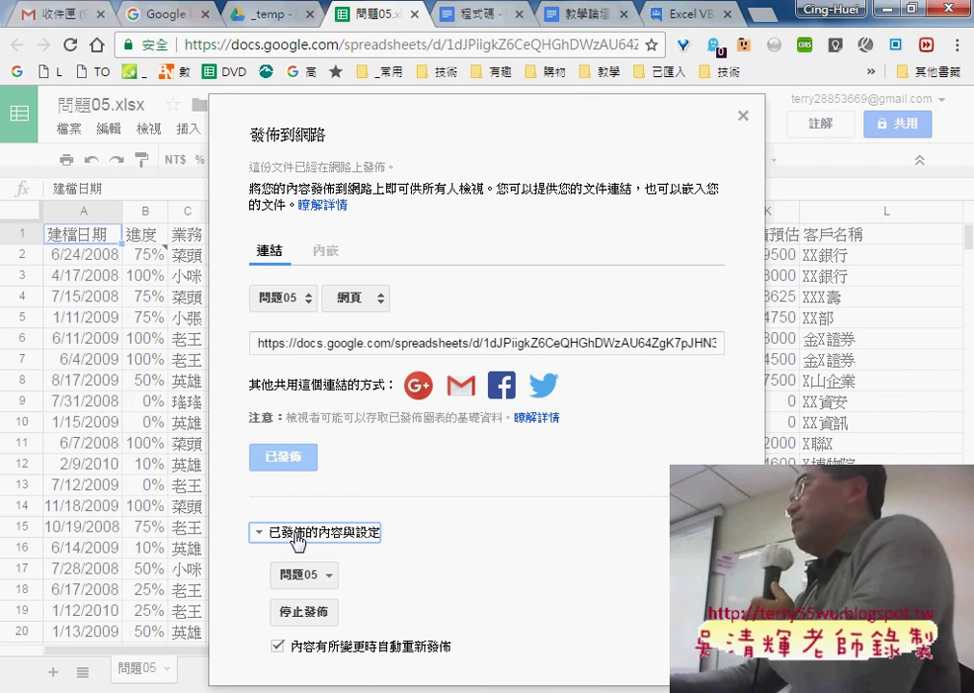
left_click(320, 616)
left_click(563, 183)
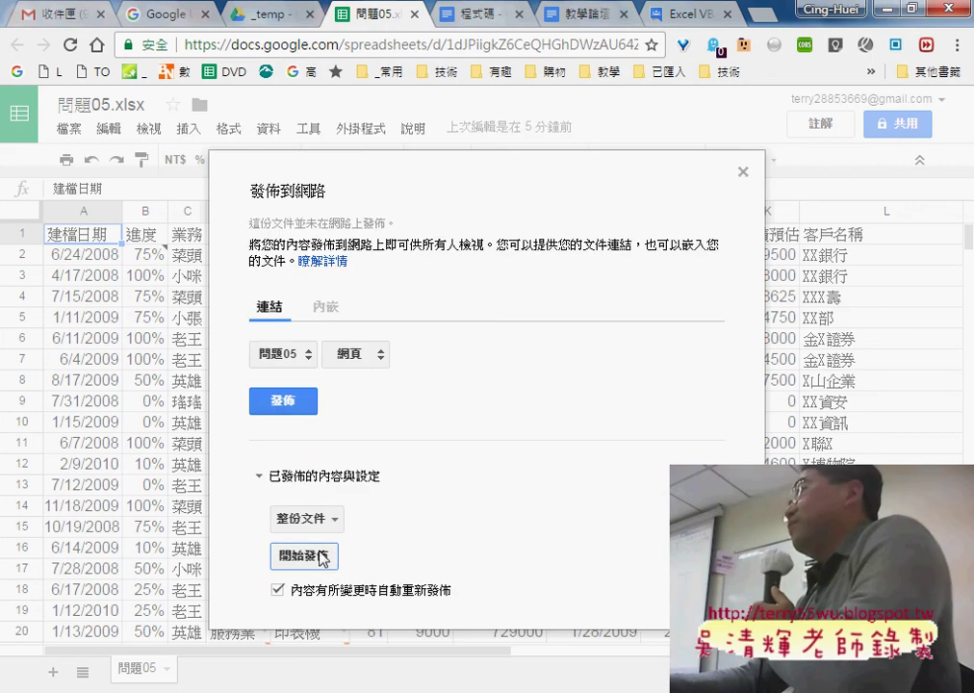
Step: Keep 網頁 as the publish format and highlight the published content settings for viewers
left_click(361, 358)
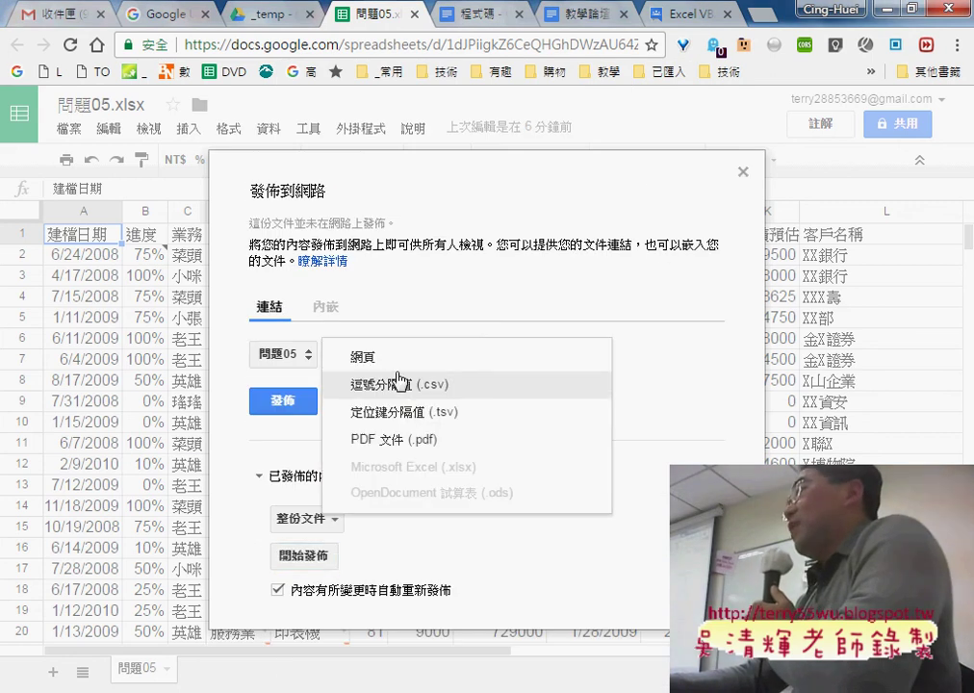
left_click(394, 356)
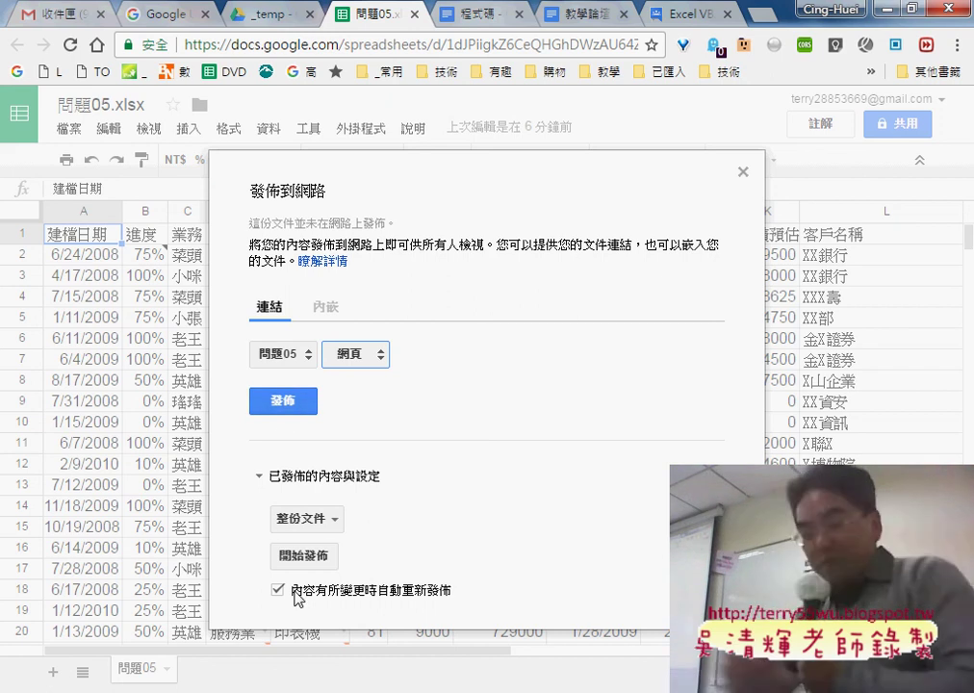
left_click(299, 484)
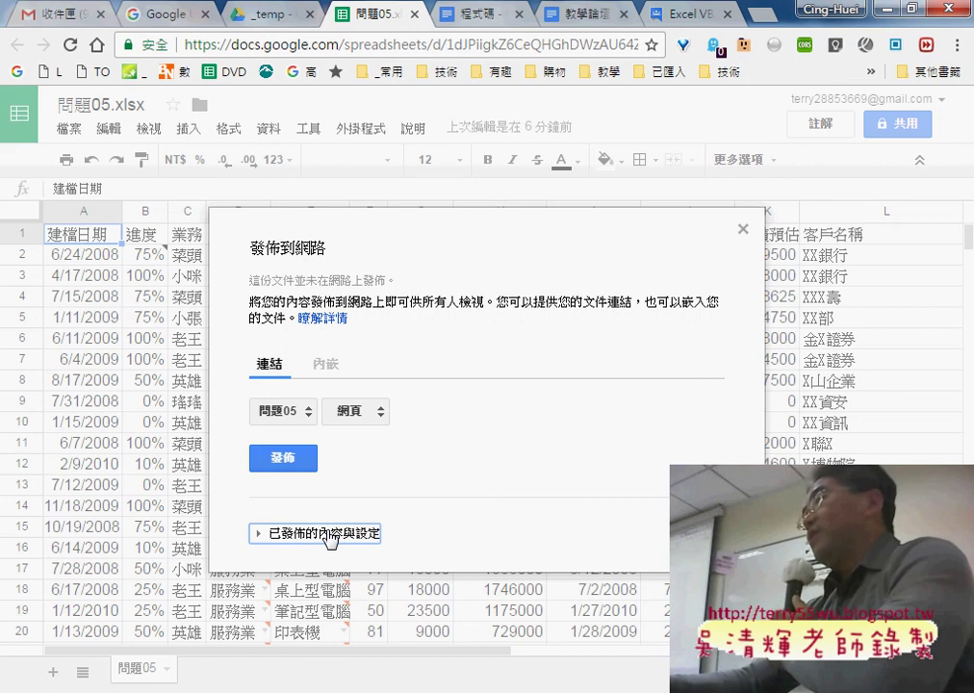
left_click_drag(375, 525, 399, 561)
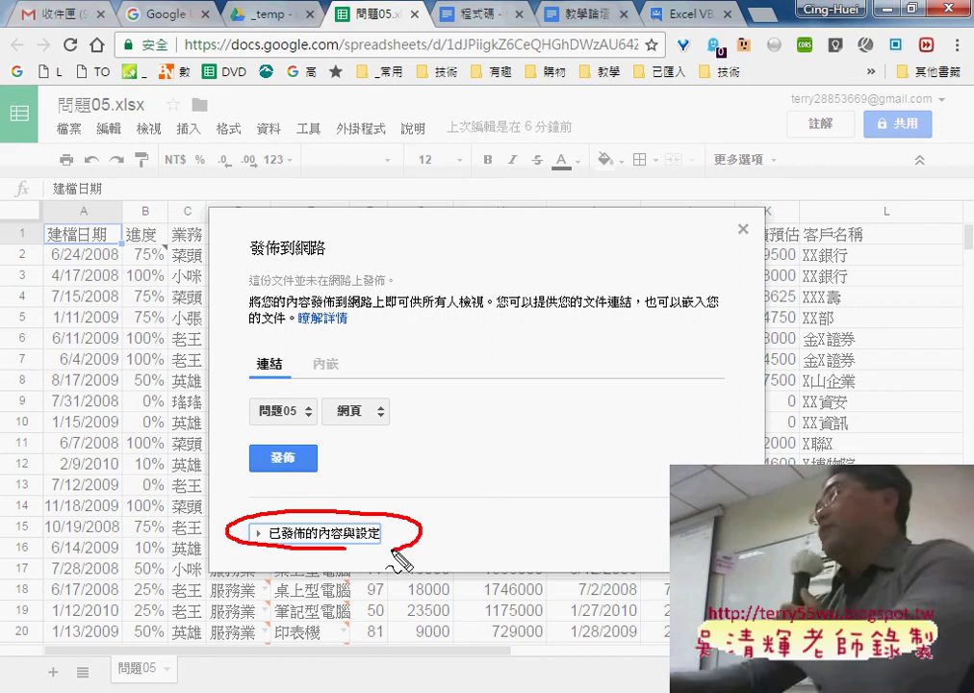
left_click_drag(454, 492, 385, 520)
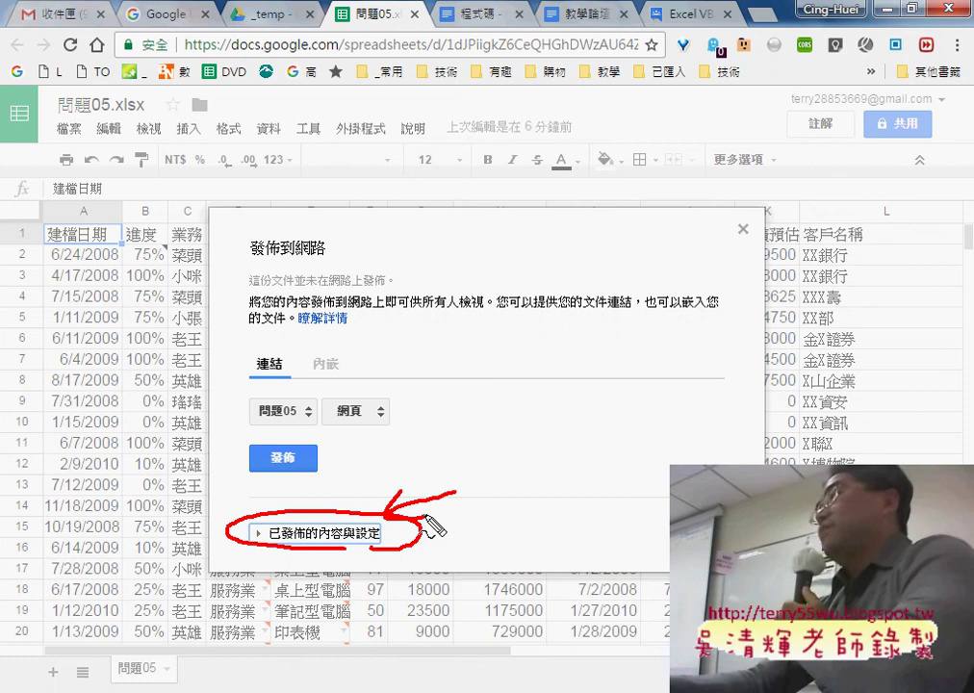
key("Escape")
Step: Republish 問題05 as a web page with 發佈 and 確定, and bring up the published link's options
left_click(327, 533)
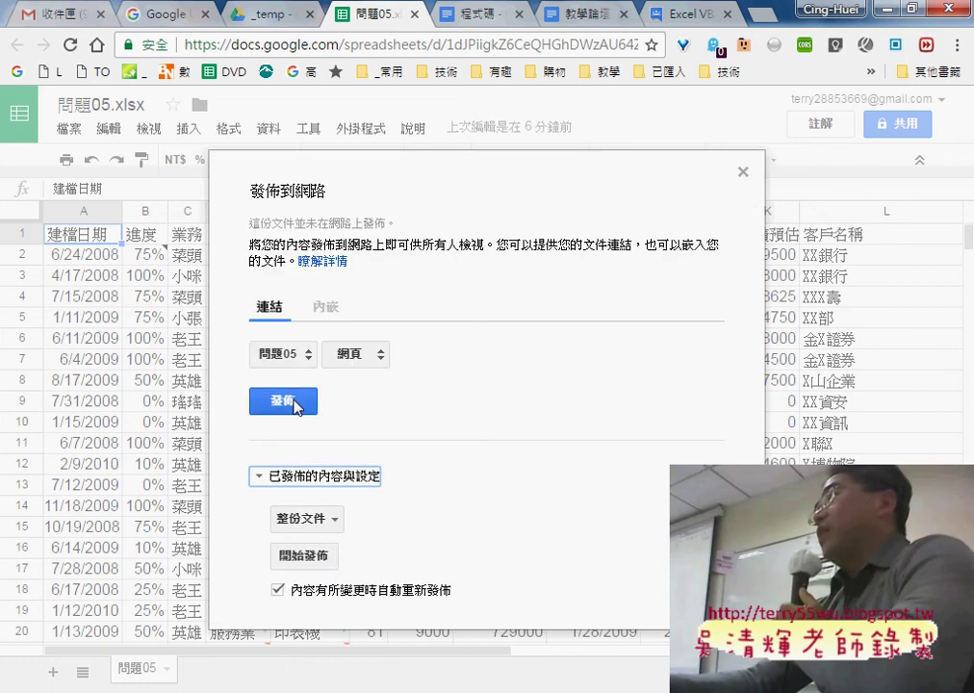
left_click(355, 354)
left_click(371, 359)
left_click(304, 402)
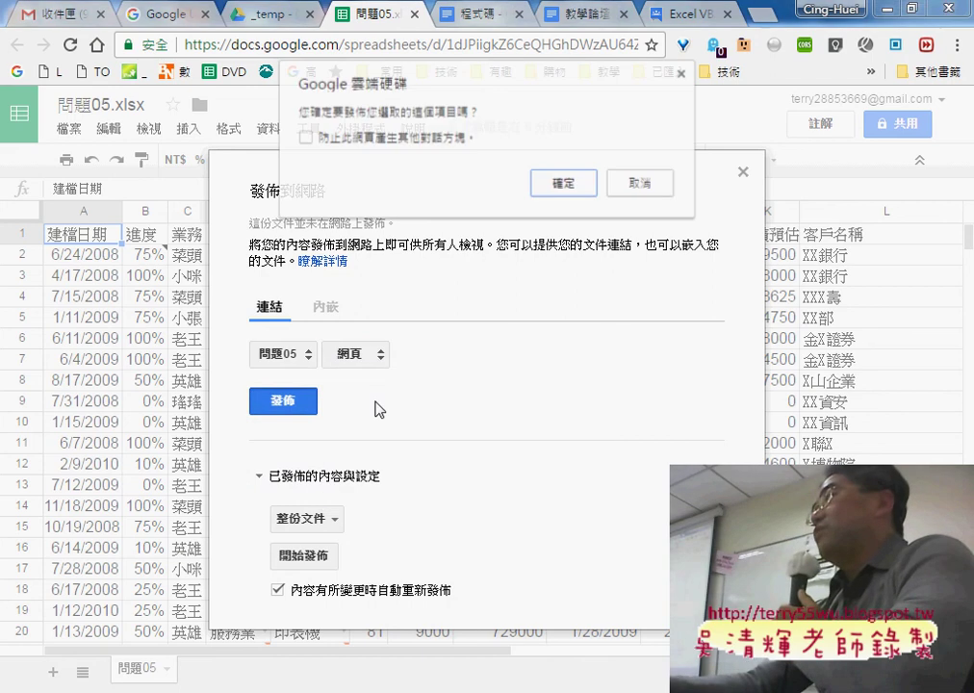
left_click(568, 186)
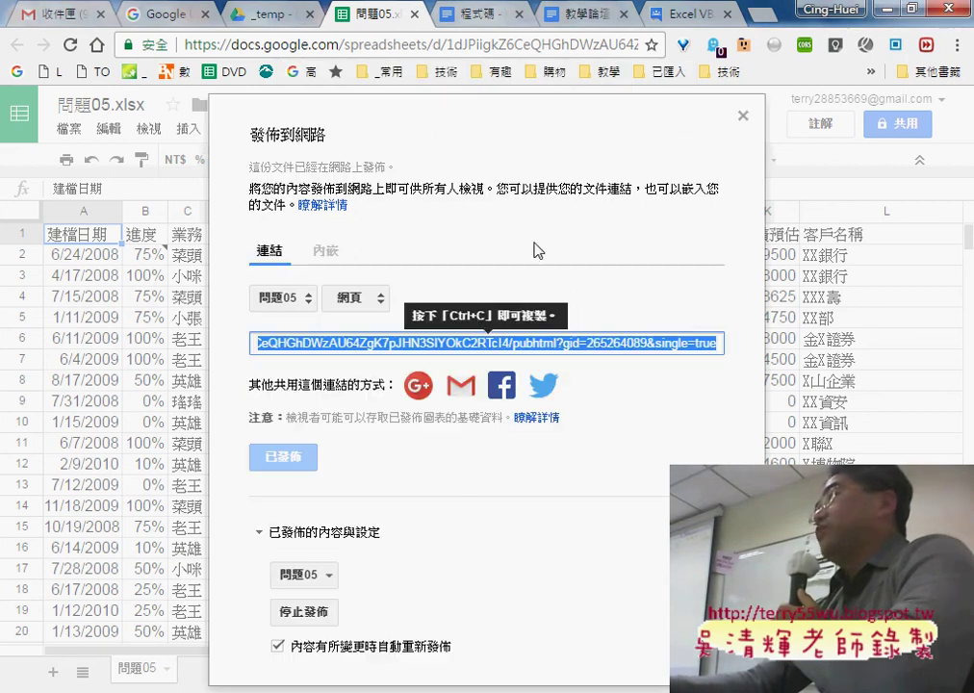
right_click(515, 353)
Step: Open the 問題05 pubhtml link in a new tab to view the published data table
left_click(576, 385)
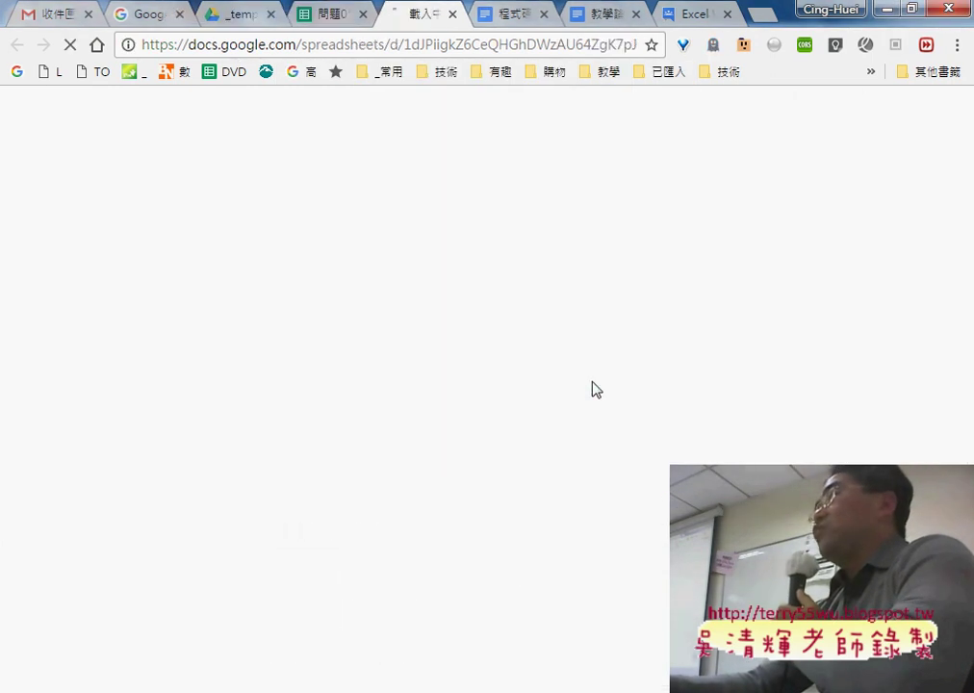